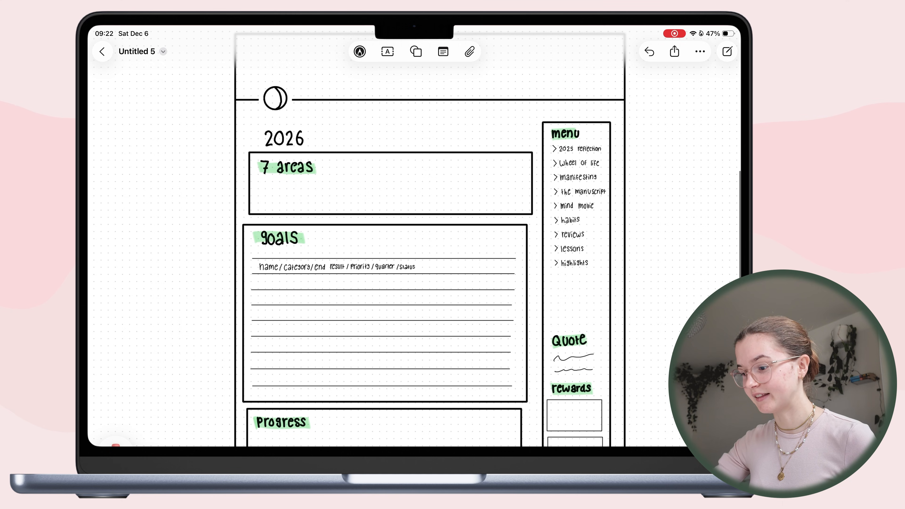
Examine the goals table and the progress box in the handwritten 2026 planner sketch.
{"action": "scroll", "coordinate": [428, 235], "scroll_direction": "down", "scroll_amount": 3}
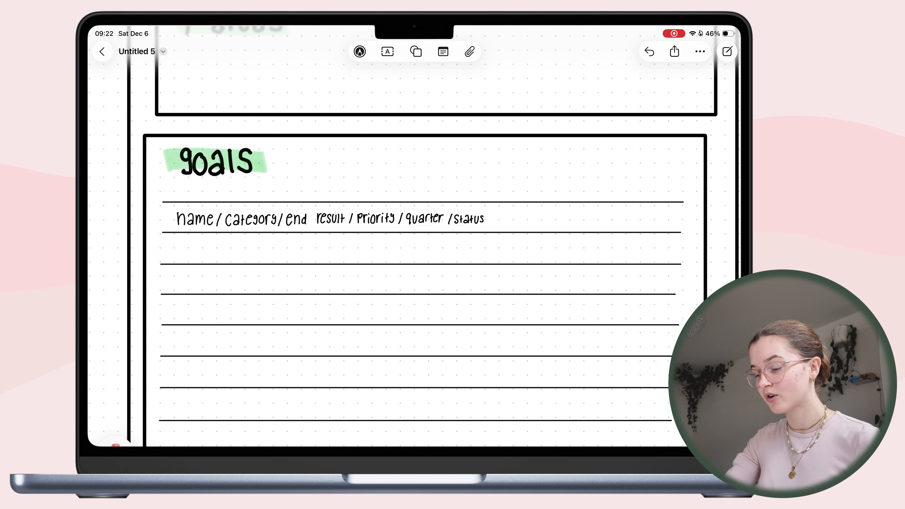
{"action": "scroll", "coordinate": [485, 202], "scroll_direction": "down", "scroll_amount": 2}
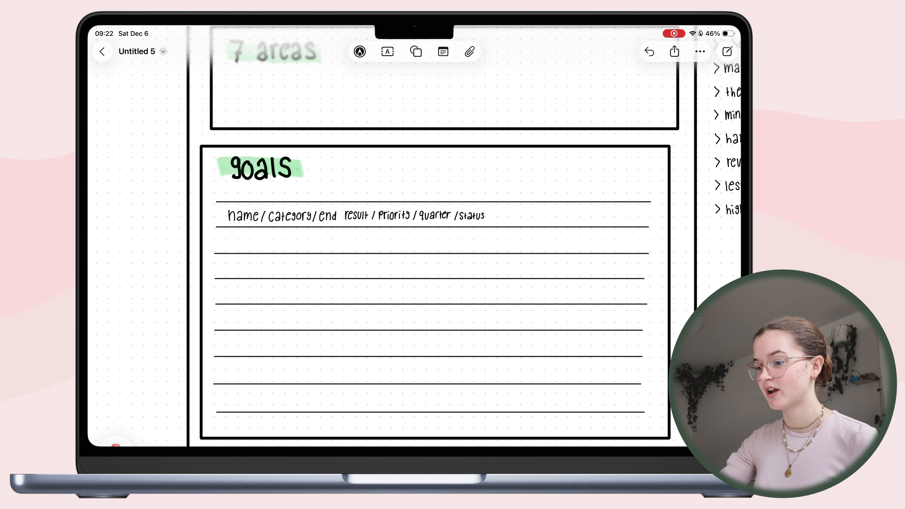
{"action": "scroll", "coordinate": [585, 282], "scroll_direction": "down", "scroll_amount": 5}
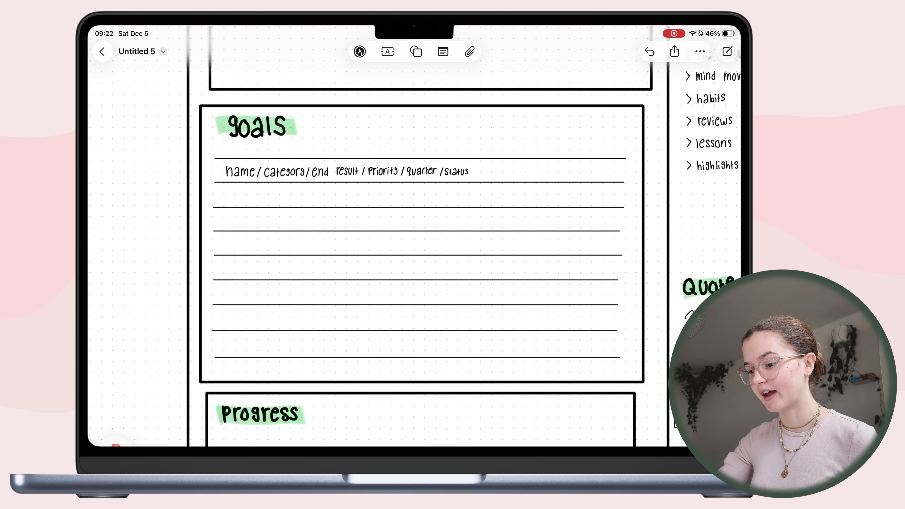
{"action": "scroll", "coordinate": [599, 210], "scroll_direction": "down", "scroll_amount": 8}
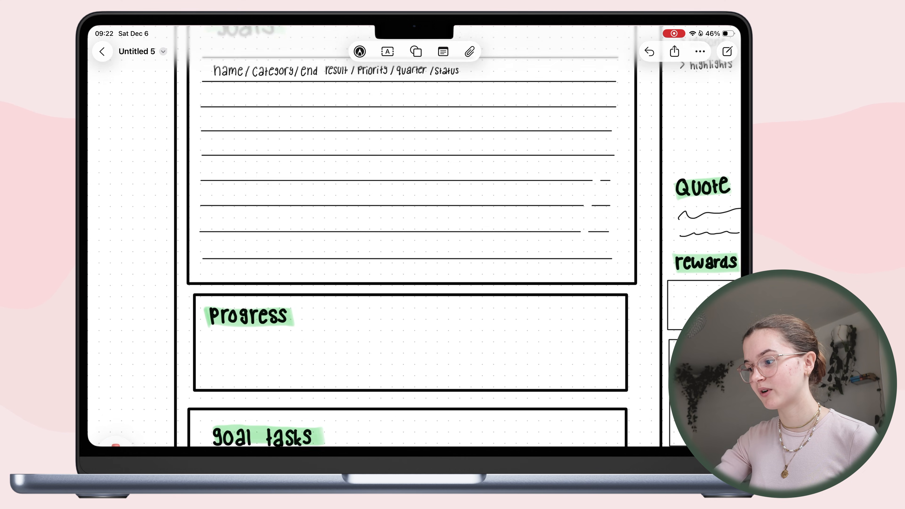
{"action": "scroll", "coordinate": [440, 228], "scroll_direction": "up", "scroll_amount": 2}
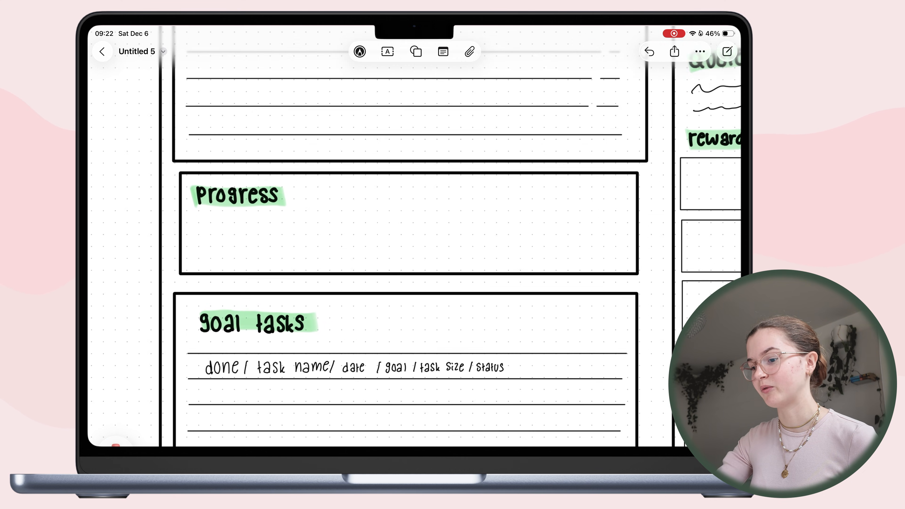
{"action": "scroll", "coordinate": [626, 285], "scroll_direction": "down", "scroll_amount": 1}
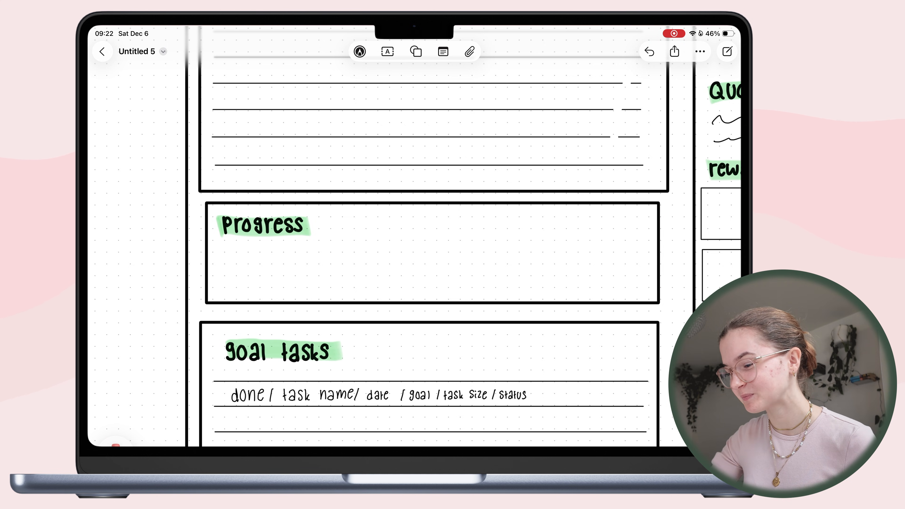
Examine the goal tasks table in the planner sketch, including its column headings and its place below goals and progress.
{"action": "scroll", "coordinate": [440, 228], "scroll_direction": "down", "scroll_amount": 5}
{"action": "scroll", "coordinate": [440, 235], "scroll_direction": "down", "scroll_amount": 10}
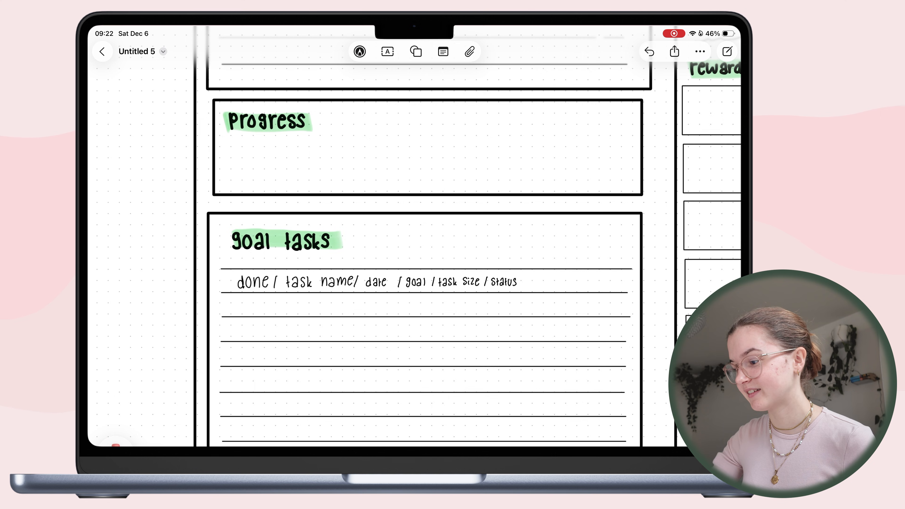
{"action": "scroll", "coordinate": [441, 235], "scroll_direction": "up", "scroll_amount": 5}
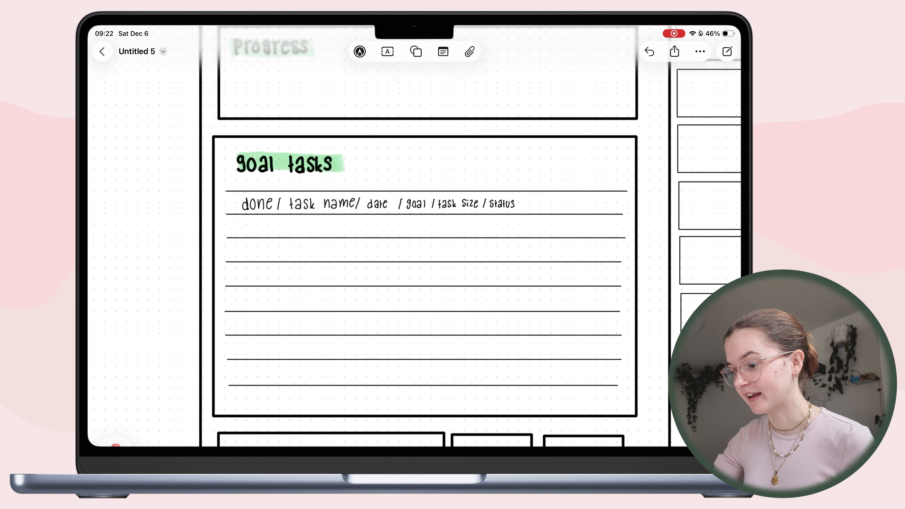
{"action": "scroll", "coordinate": [440, 236], "scroll_direction": "up", "scroll_amount": 5}
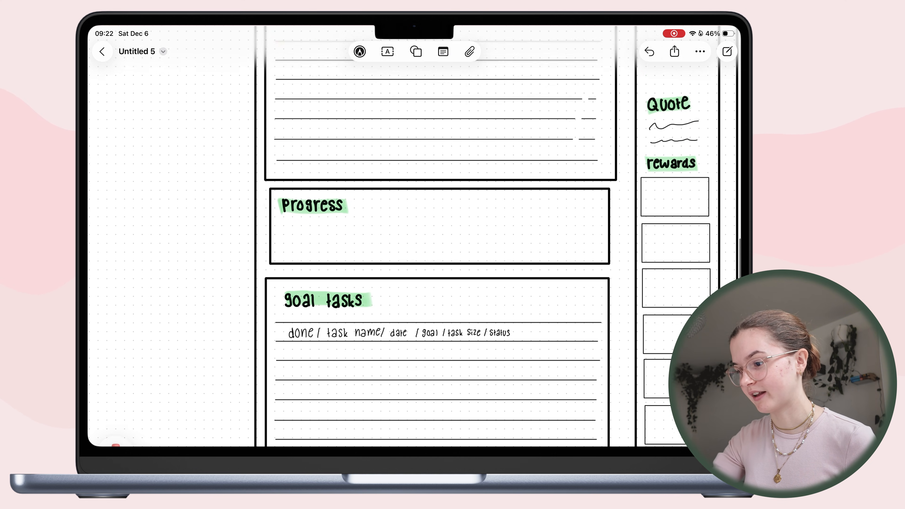
{"action": "scroll", "coordinate": [440, 236], "scroll_direction": "up", "scroll_amount": 2}
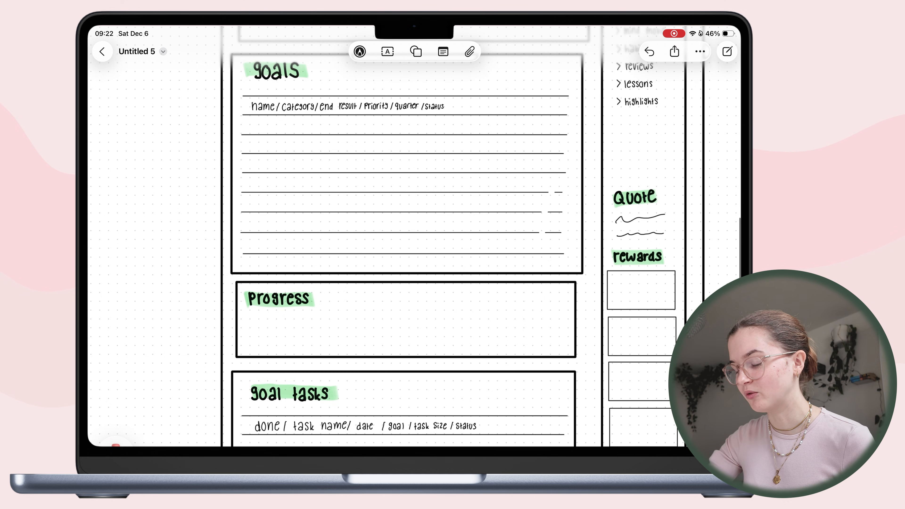
{"action": "scroll", "coordinate": [440, 235], "scroll_direction": "down", "scroll_amount": 5}
{"action": "scroll", "coordinate": [440, 235], "scroll_direction": "down", "scroll_amount": 5}
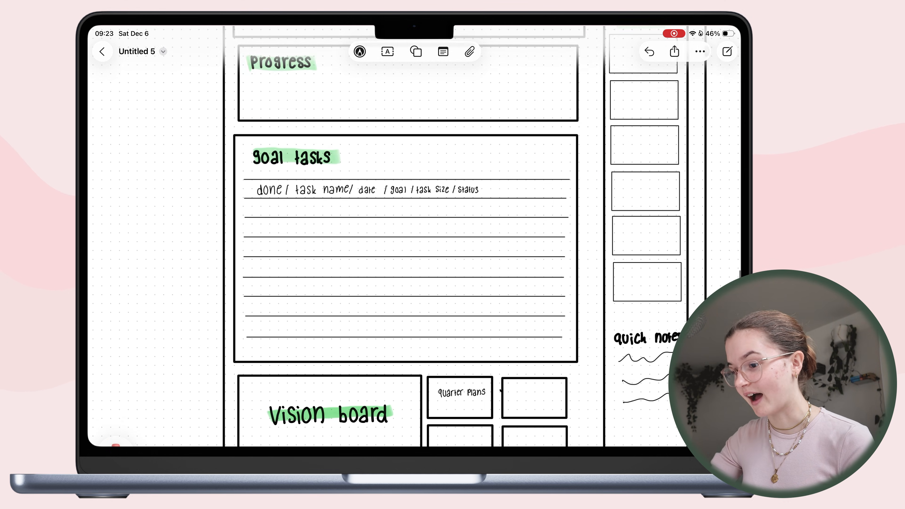
{"action": "scroll", "coordinate": [440, 235], "scroll_direction": "up", "scroll_amount": 1}
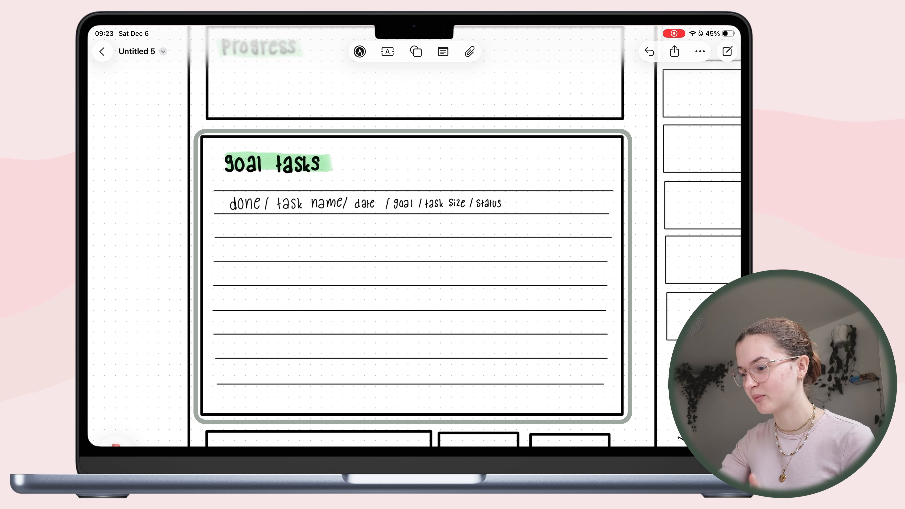
{"action": "scroll", "coordinate": [441, 235], "scroll_direction": "down", "scroll_amount": 2}
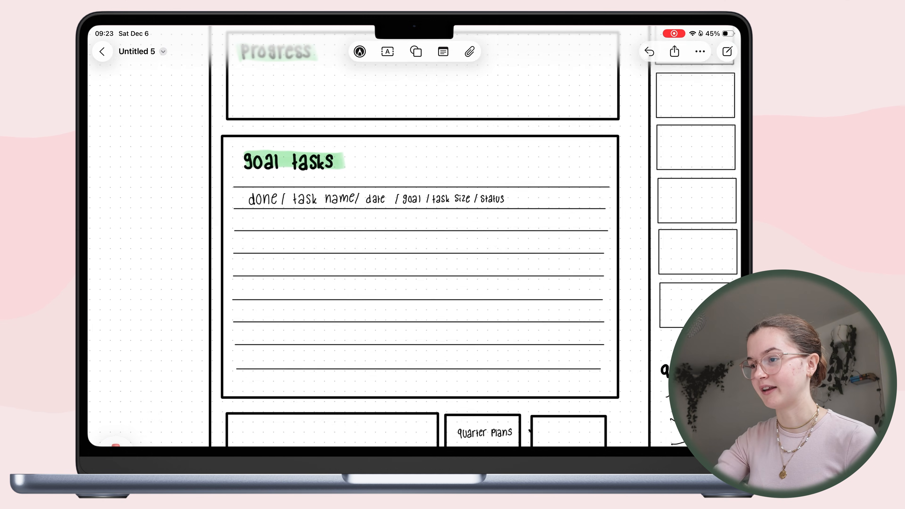
{"action": "scroll", "coordinate": [414, 235], "scroll_direction": "up", "scroll_amount": 1}
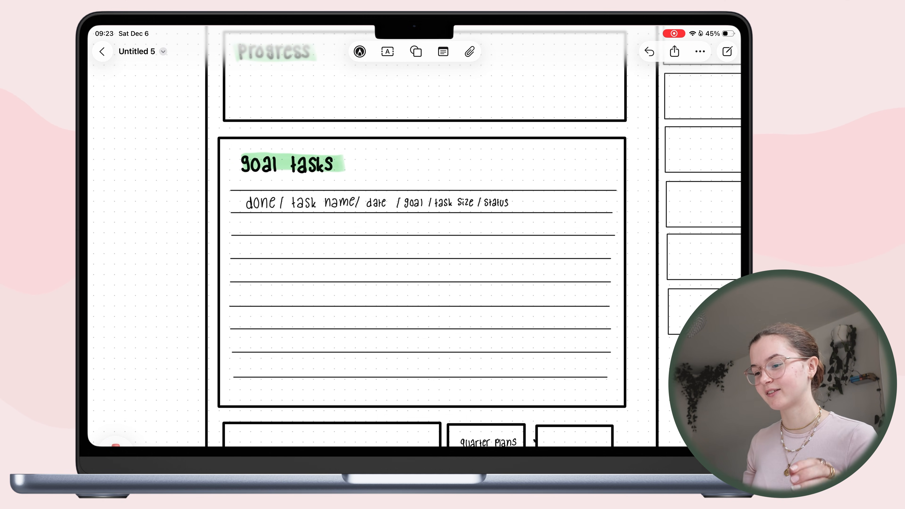
{"action": "scroll", "coordinate": [440, 235], "scroll_direction": "down", "scroll_amount": 4}
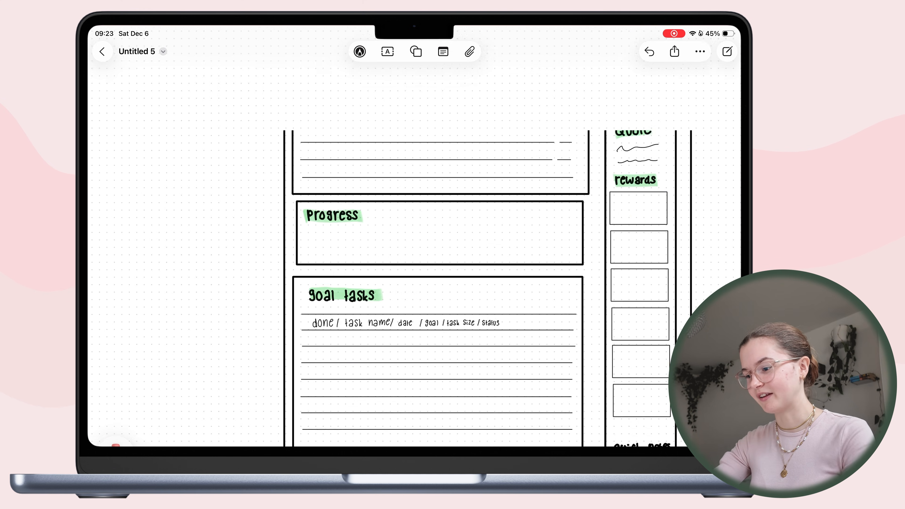
{"action": "scroll", "coordinate": [441, 235], "scroll_direction": "down", "scroll_amount": 5}
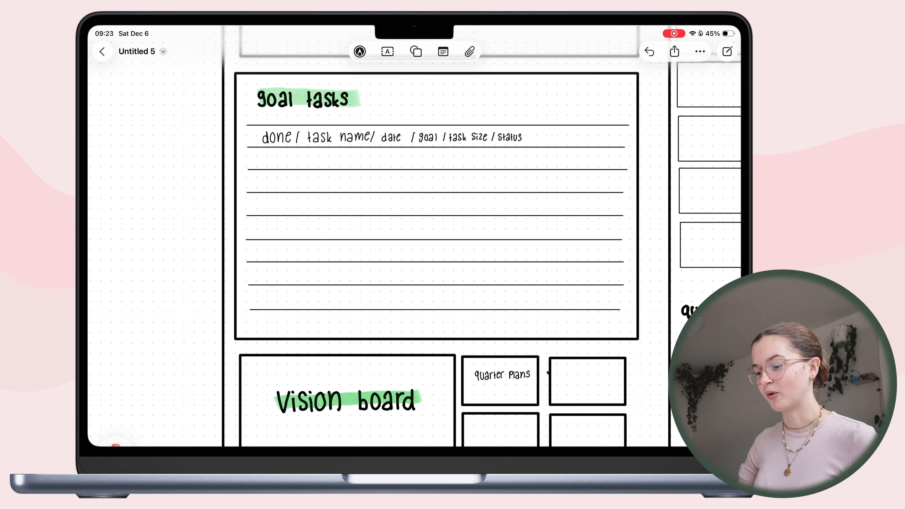
Examine the sketch's vision board, quarter plans and quick notes areas, plus the side column with menu, quote and rewards.
{"action": "scroll", "coordinate": [414, 235], "scroll_direction": "down", "scroll_amount": 5}
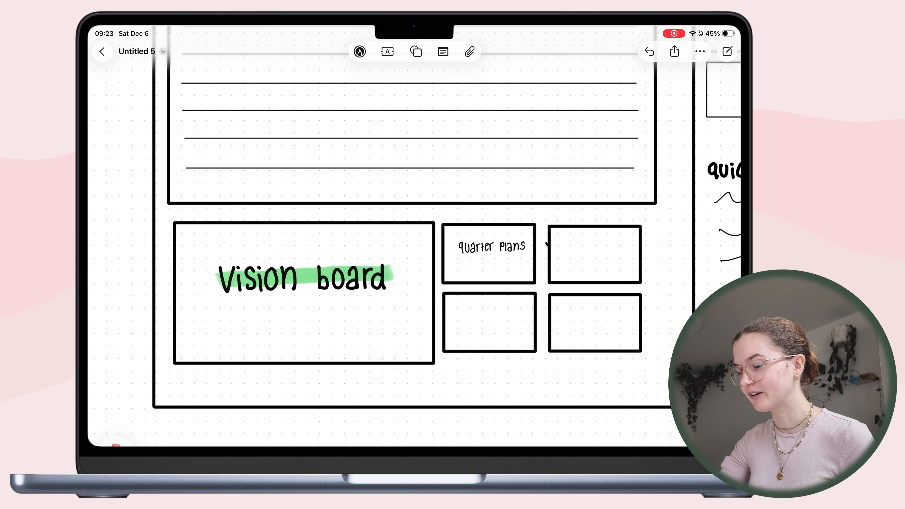
{"action": "scroll", "coordinate": [413, 235], "scroll_direction": "right", "scroll_amount": 5}
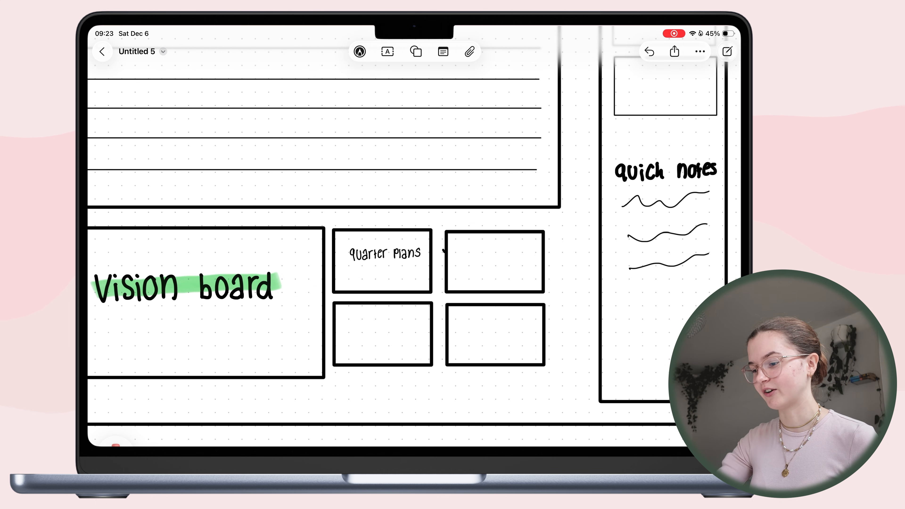
{"action": "scroll", "coordinate": [414, 235], "scroll_direction": "up", "scroll_amount": 2}
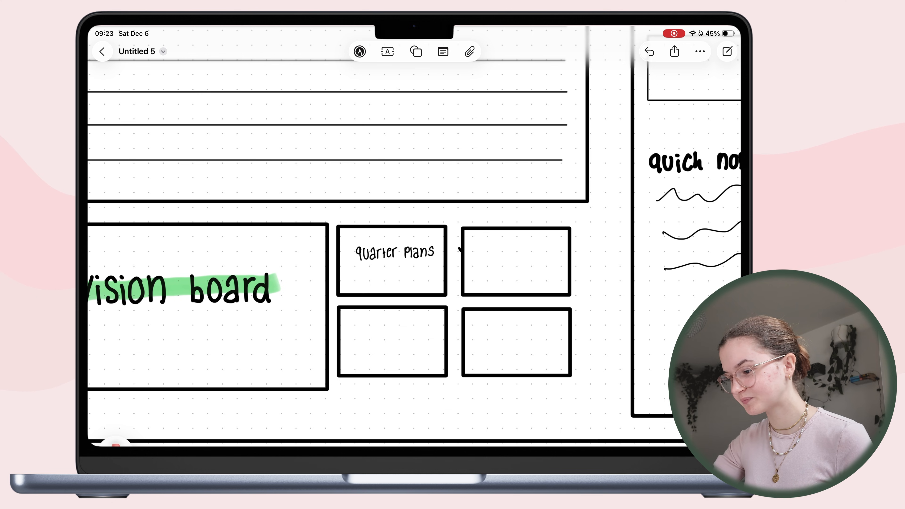
{"action": "scroll", "coordinate": [414, 235], "scroll_direction": "up", "scroll_amount": 8}
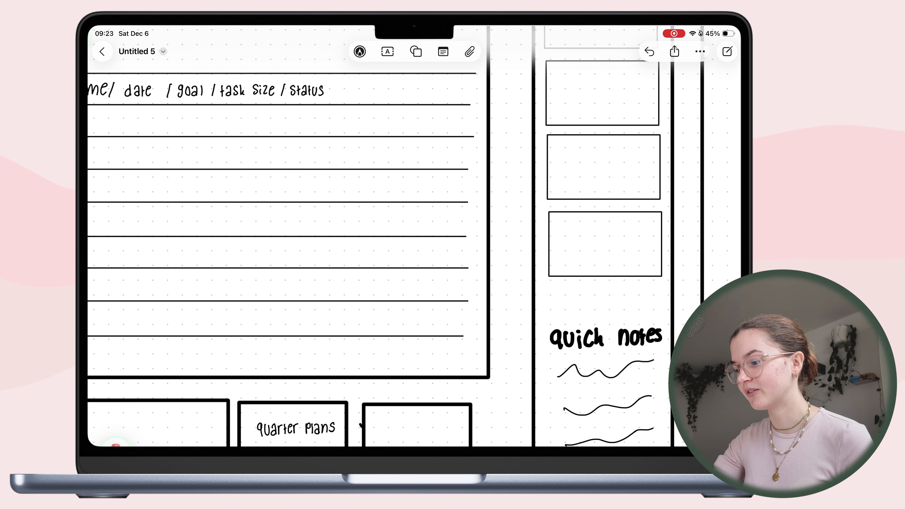
{"action": "scroll", "coordinate": [414, 235], "scroll_direction": "down", "scroll_amount": 10}
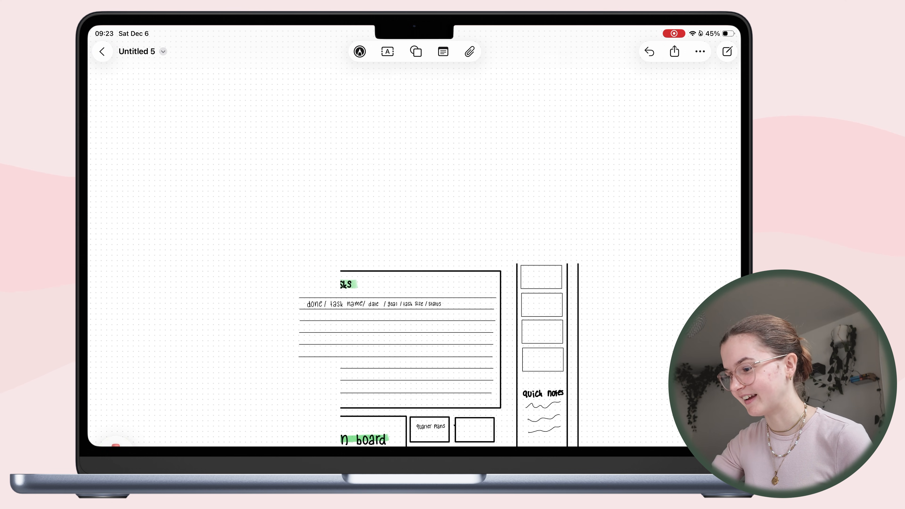
{"action": "scroll", "coordinate": [414, 235], "scroll_direction": "up", "scroll_amount": 8}
{"action": "scroll", "coordinate": [414, 235], "scroll_direction": "up", "scroll_amount": 4}
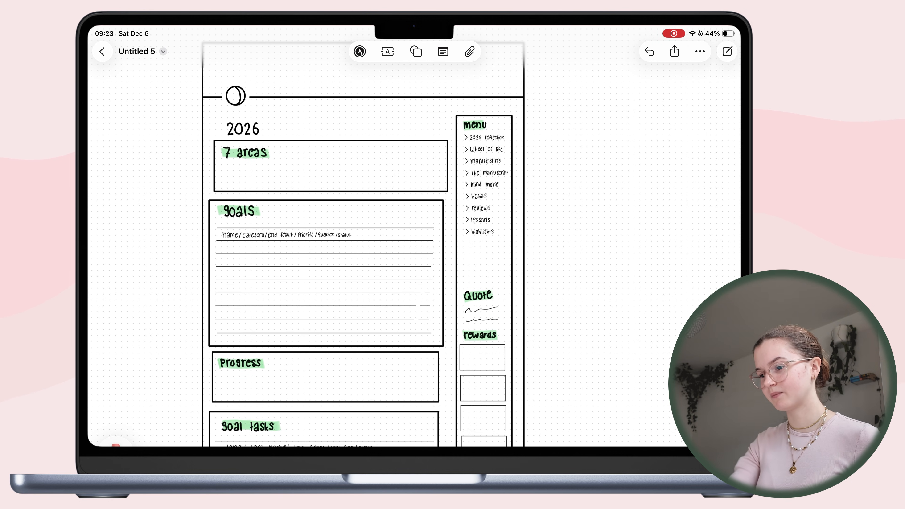
{"action": "scroll", "coordinate": [413, 235], "scroll_direction": "up", "scroll_amount": 5}
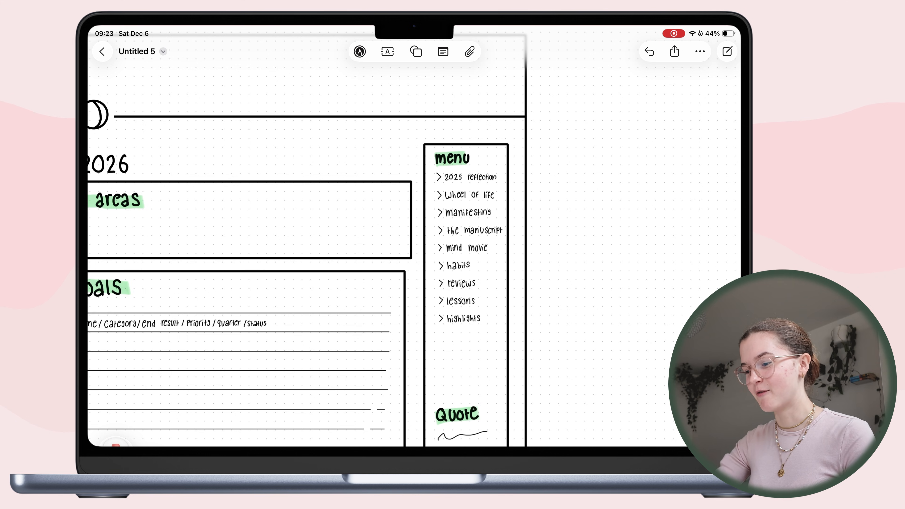
{"action": "scroll", "coordinate": [413, 235], "scroll_direction": "down", "scroll_amount": 5}
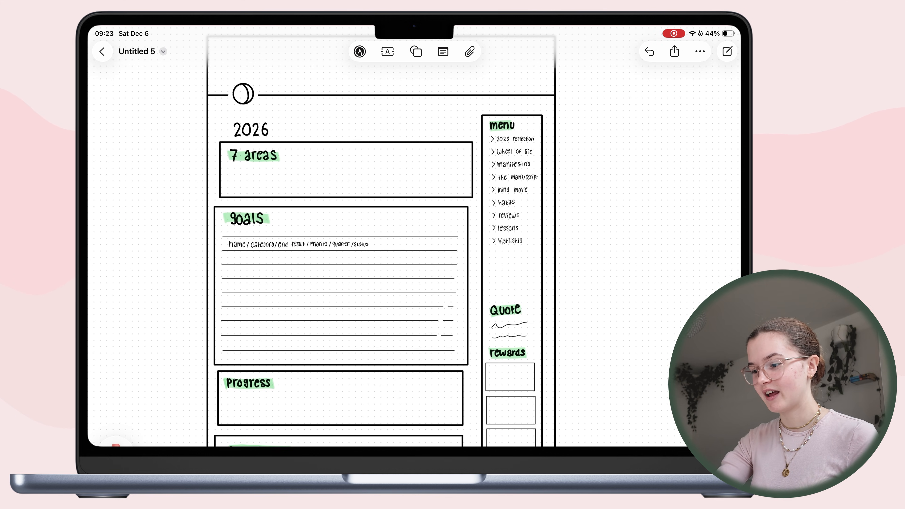
{"action": "scroll", "coordinate": [414, 236], "scroll_direction": "down", "scroll_amount": 3}
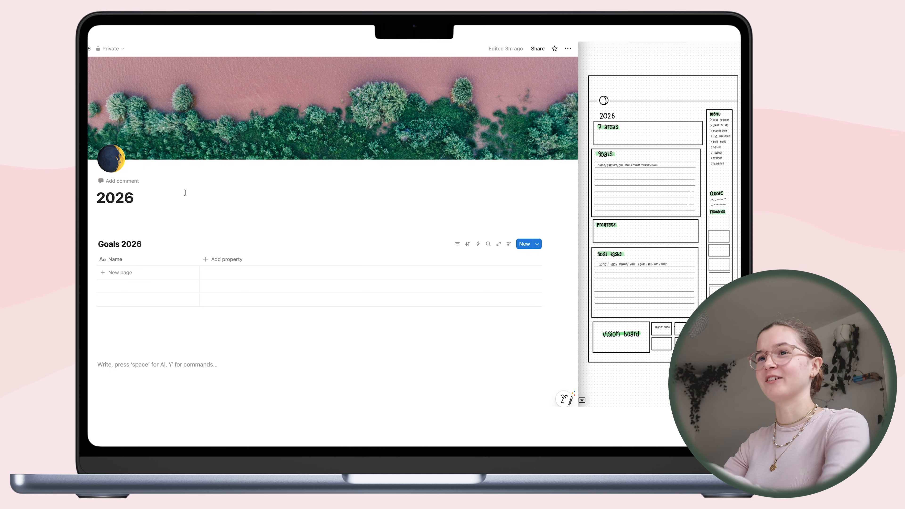
{"action": "scroll", "coordinate": [185, 193], "scroll_direction": "down", "scroll_amount": 3}
{"action": "scroll", "coordinate": [258, 258], "scroll_direction": "up", "scroll_amount": 3}
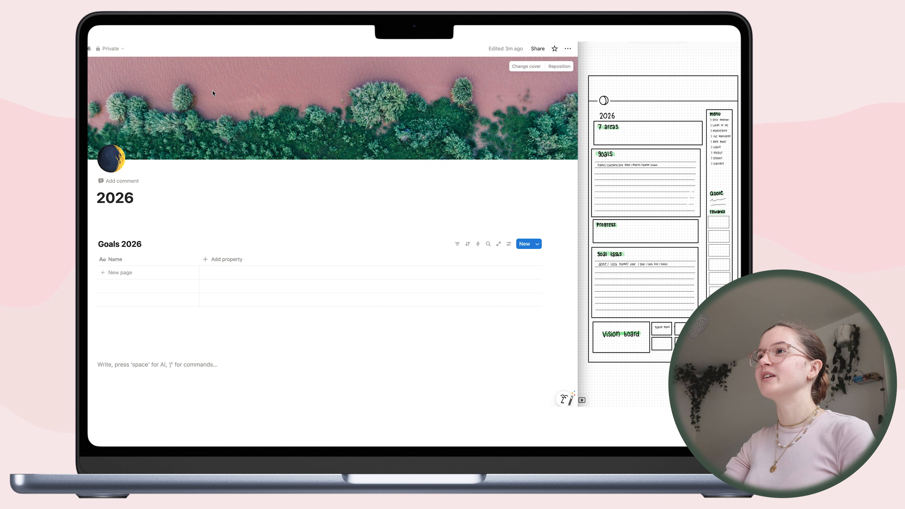
{"action": "scroll", "coordinate": [380, 197], "scroll_direction": "down", "scroll_amount": 1}
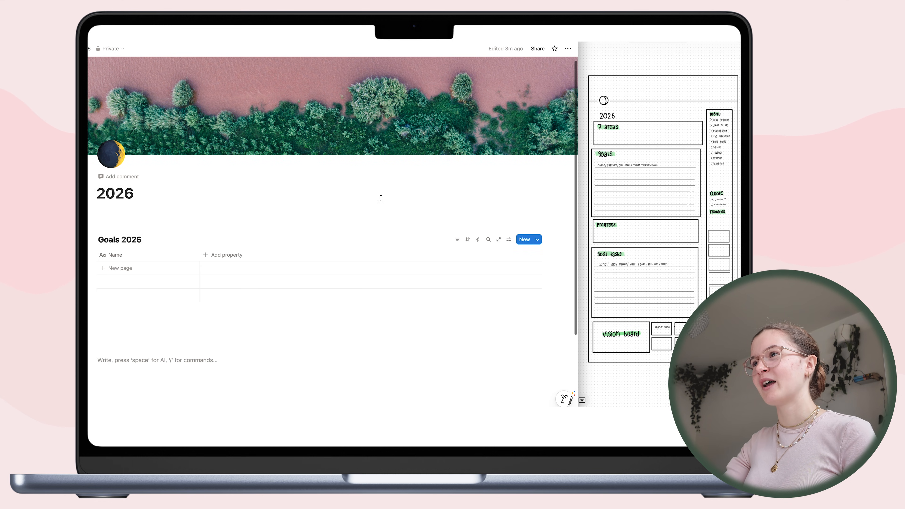
{"action": "scroll", "coordinate": [379, 195], "scroll_direction": "up", "scroll_amount": 1}
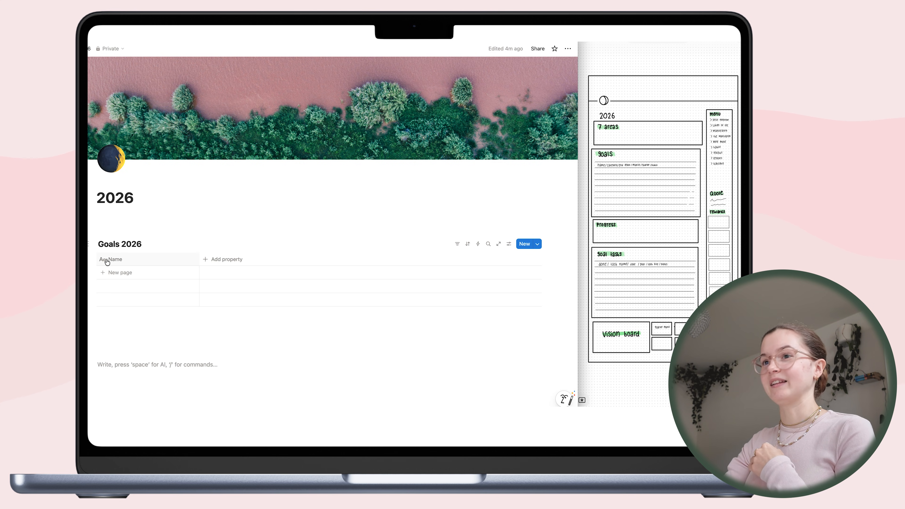
Add a Select property to the Goals 2026 table and name it Category.
{"action": "left_click", "coordinate": [217, 260]}
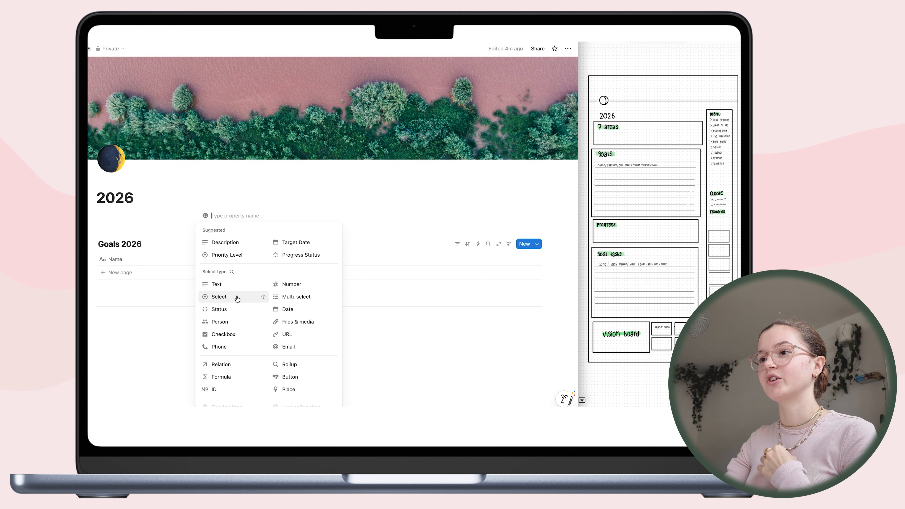
{"action": "left_click", "coordinate": [237, 299]}
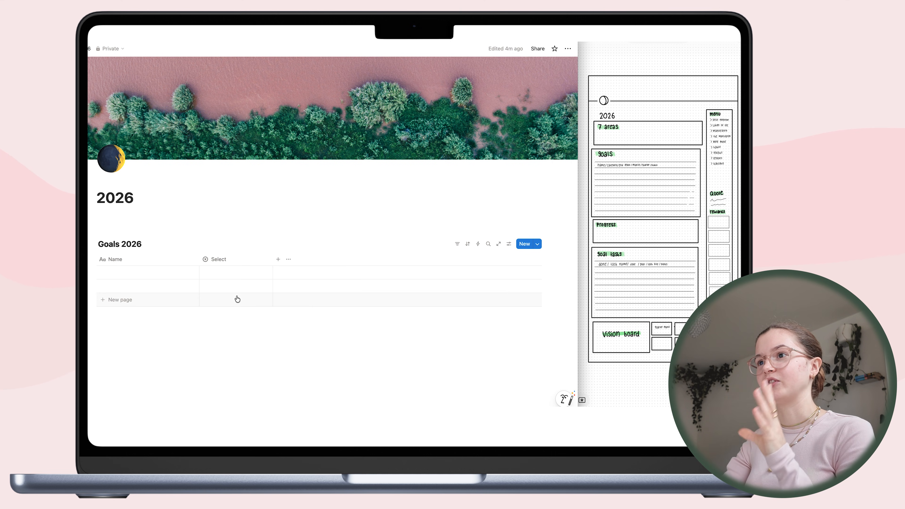
{"action": "left_click", "coordinate": [220, 260]}
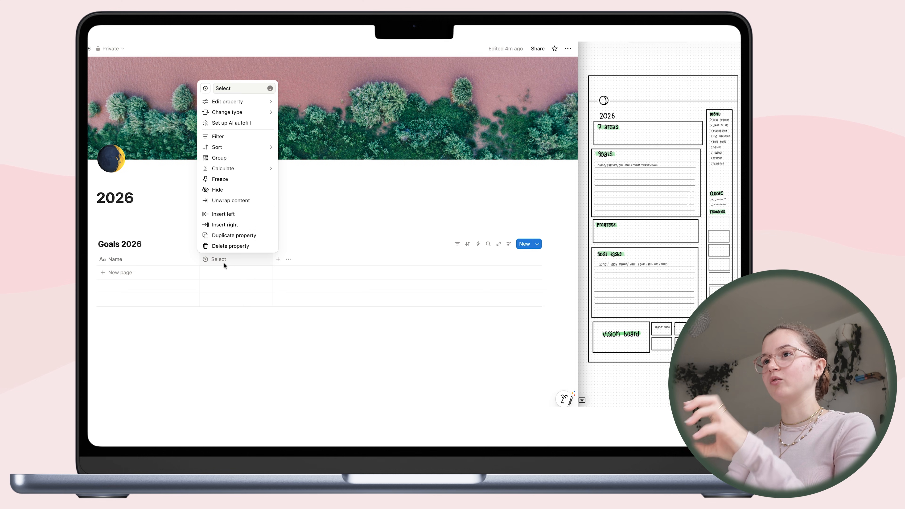
{"action": "left_click", "coordinate": [227, 112]}
{"action": "double_click", "coordinate": [233, 88]}
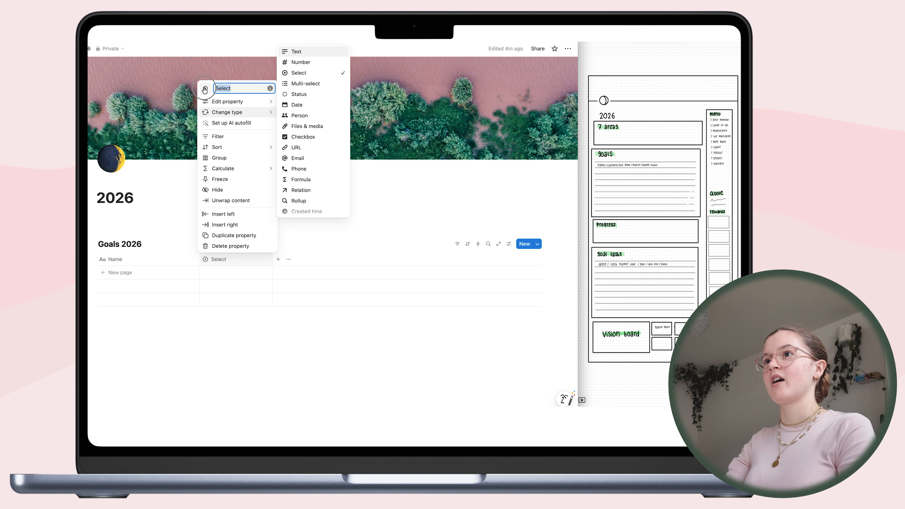
{"action": "type", "text": "Catogery"}
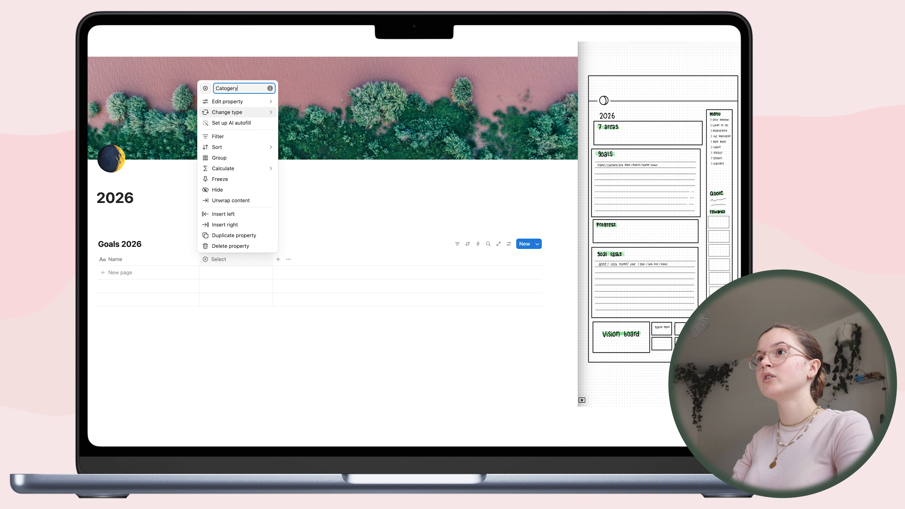
Add a Text property to the Goals 2026 table and name it End Result.
{"action": "left_click", "coordinate": [278, 259]}
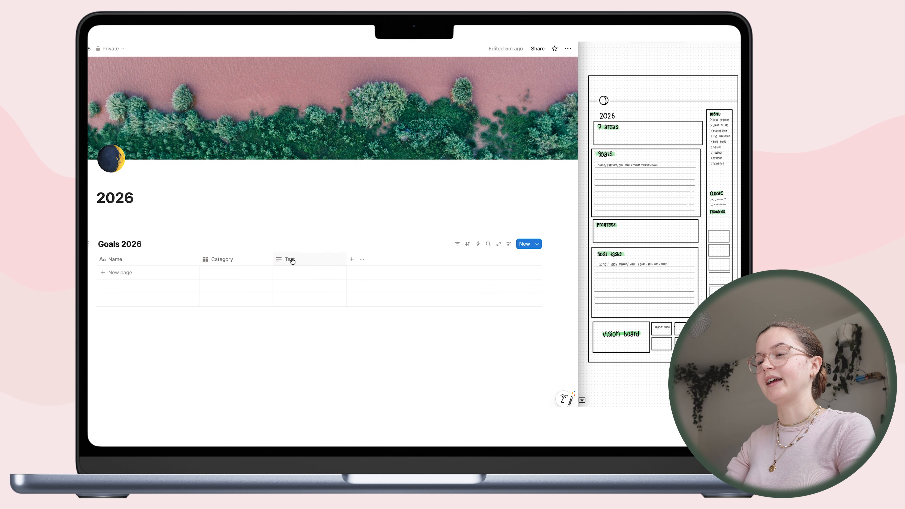
{"action": "left_click", "coordinate": [291, 260]}
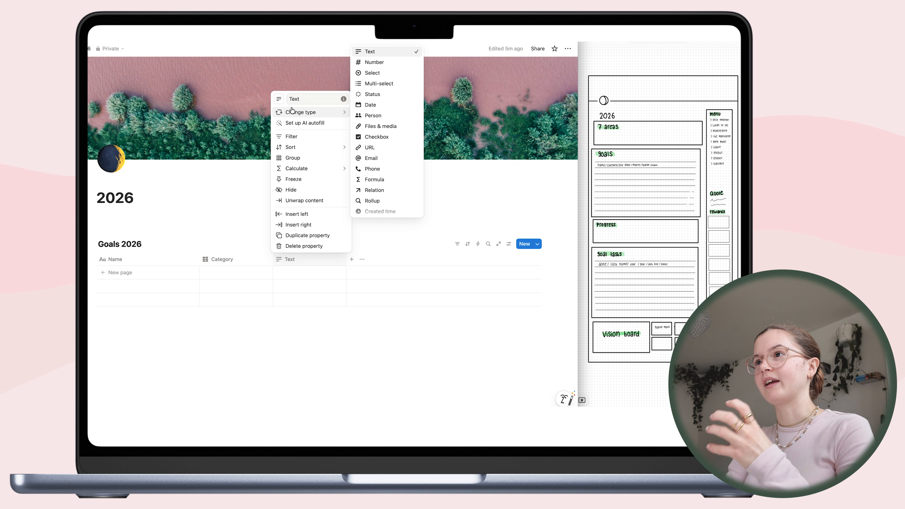
{"action": "double_click", "coordinate": [293, 99]}
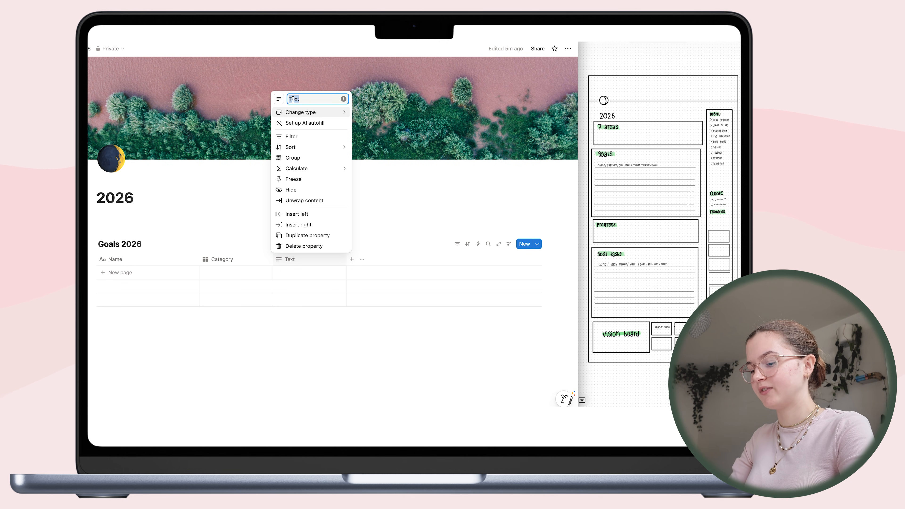
{"action": "type", "text": "End Resul"}
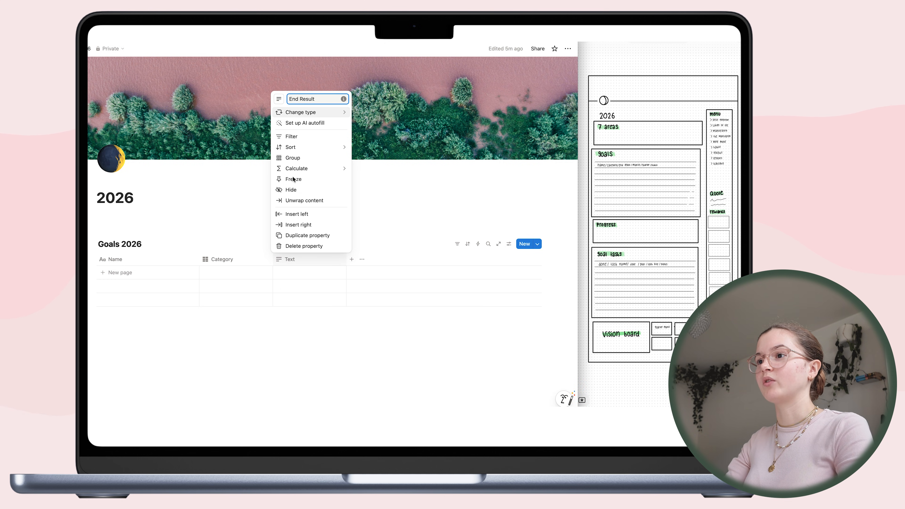
{"action": "left_click", "coordinate": [306, 235]}
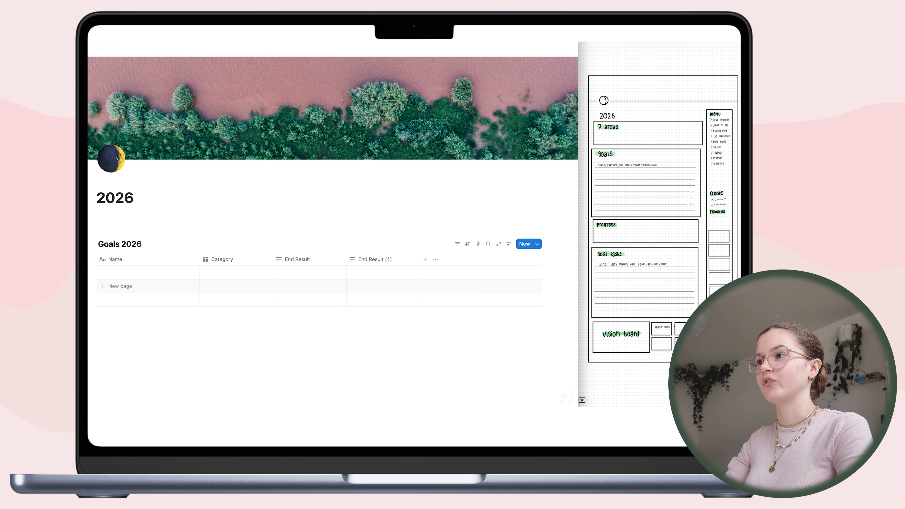
Add a Select property after End Result in the Goals 2026 table and name it Priority.
{"action": "left_click", "coordinate": [424, 259]}
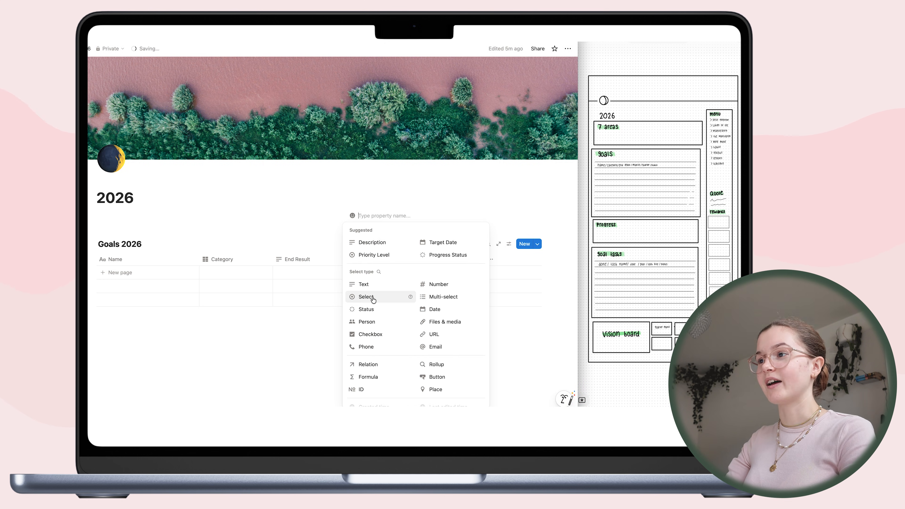
{"action": "left_click", "coordinate": [366, 296]}
{"action": "left_click", "coordinate": [360, 260]}
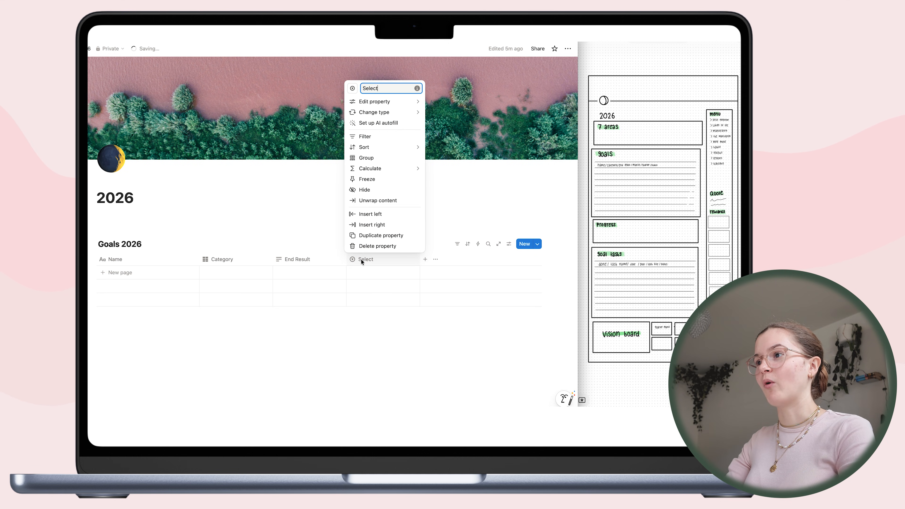
{"action": "left_click_drag", "start_coordinate": [378, 87], "coordinate": [361, 88]}
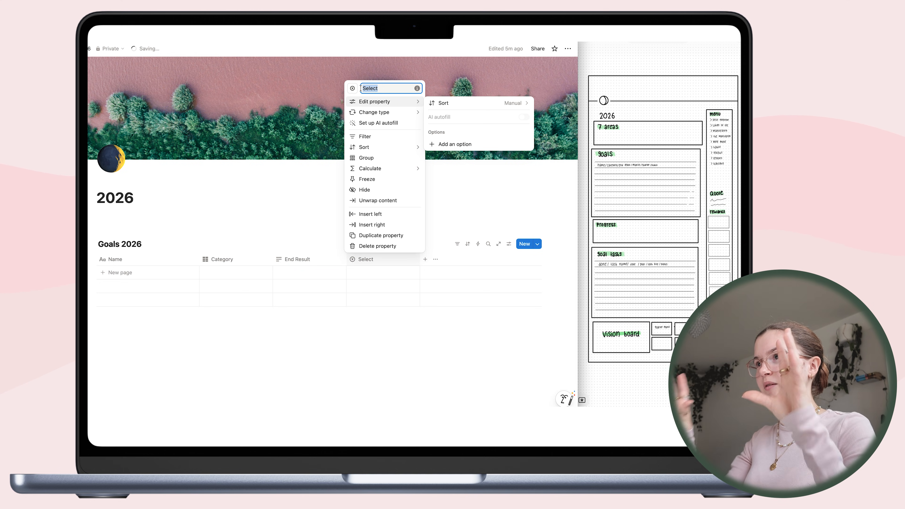
{"action": "key", "text": "BackSpace"}
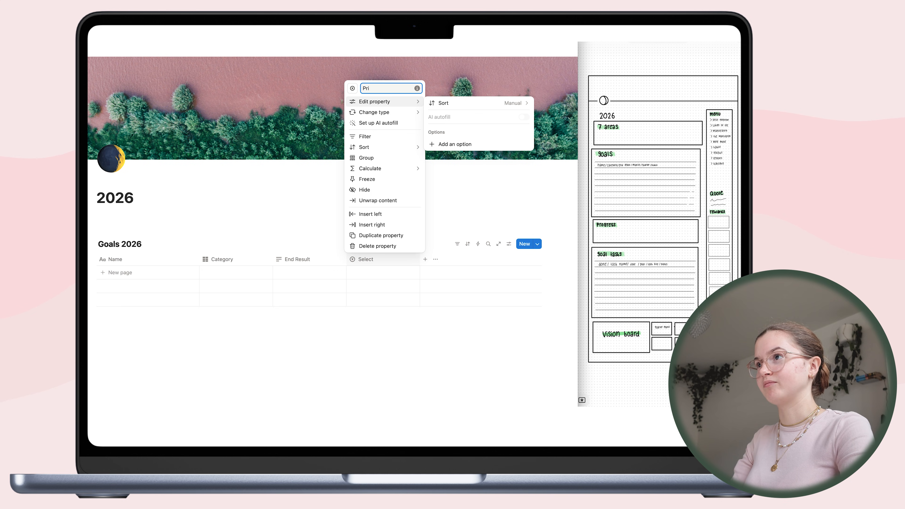
{"action": "type", "text": "Priority"}
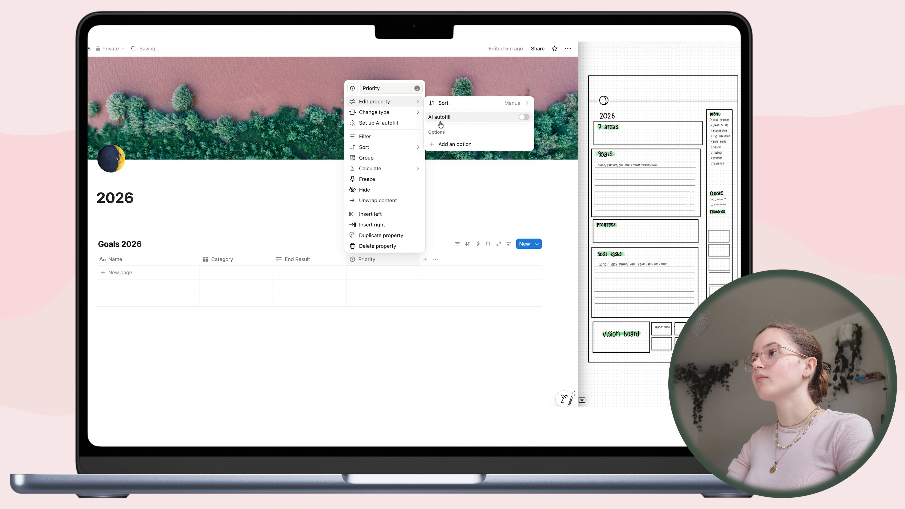
Create the options Low, Middle and High for the Priority property.
{"action": "left_click", "coordinate": [438, 144]}
{"action": "type", "text": "Low"}
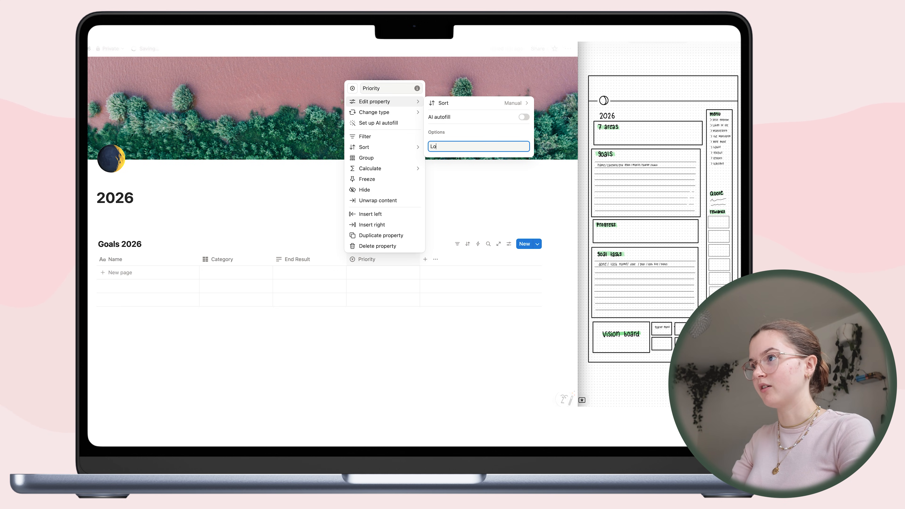
{"action": "key", "text": "Return"}
{"action": "type", "text": "Middle"}
{"action": "key", "text": "Return"}
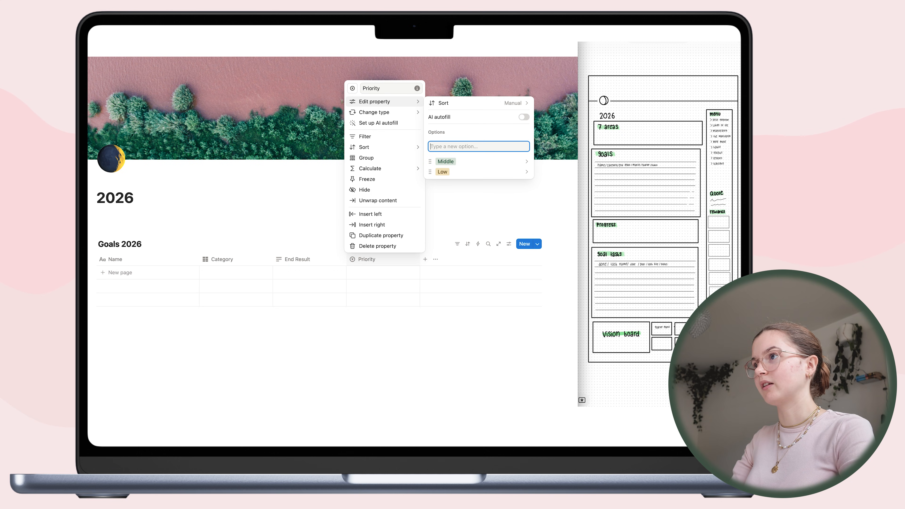
{"action": "type", "text": "High"}
{"action": "key", "text": "Return"}
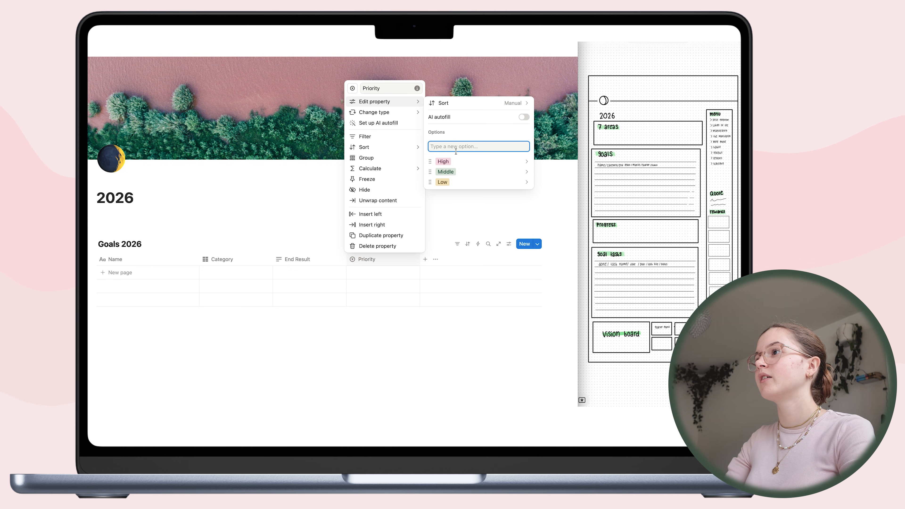
Color the Priority options green for Low, yellow for Middle and red for High.
{"action": "left_click", "coordinate": [445, 181]}
{"action": "left_click", "coordinate": [441, 165]}
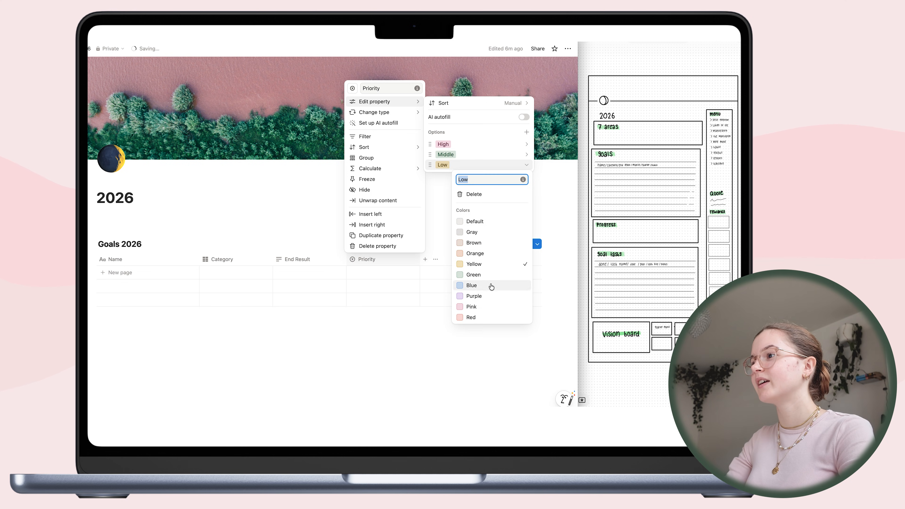
{"action": "left_click", "coordinate": [478, 274]}
{"action": "left_click", "coordinate": [446, 153]}
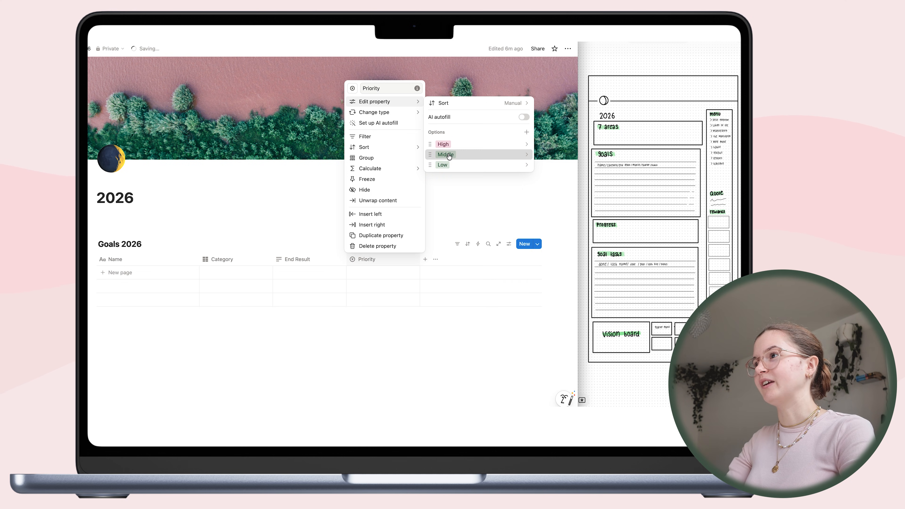
{"action": "left_click", "coordinate": [445, 154]}
{"action": "left_click", "coordinate": [488, 254]}
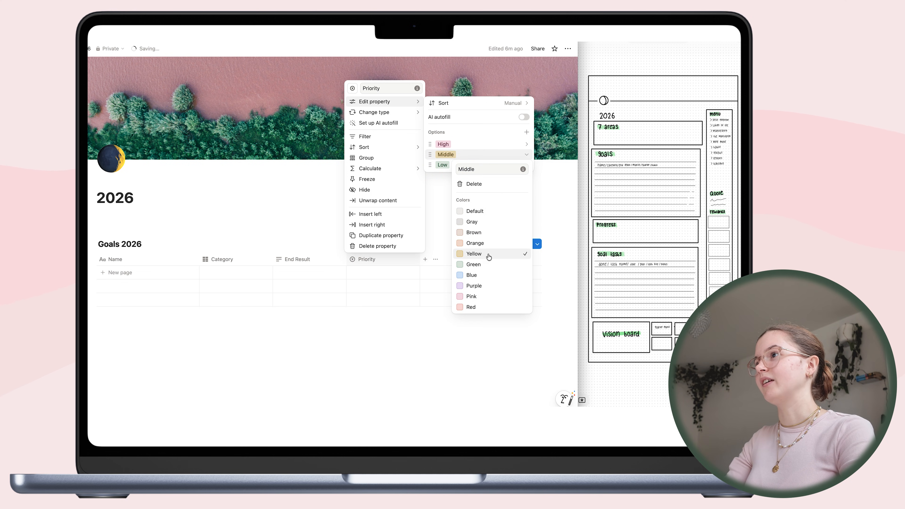
{"action": "left_click", "coordinate": [441, 144]}
{"action": "left_click", "coordinate": [441, 145]}
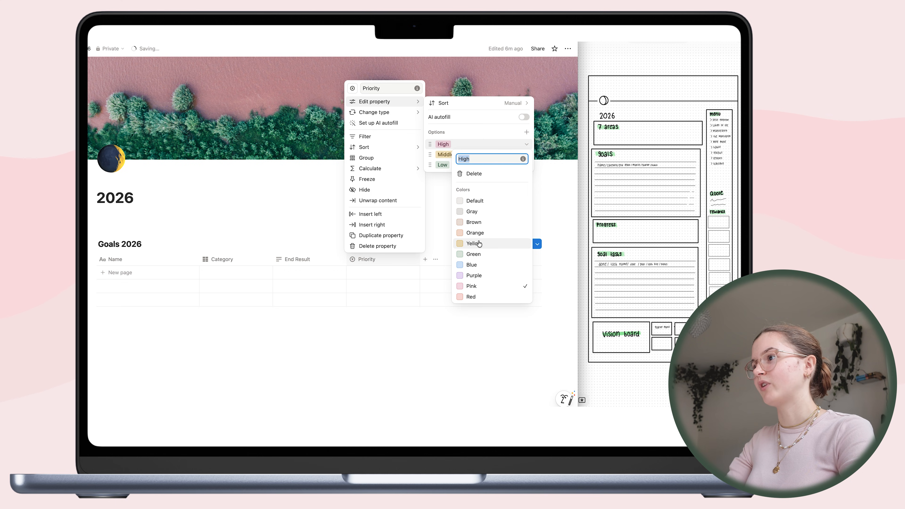
{"action": "left_click", "coordinate": [470, 296]}
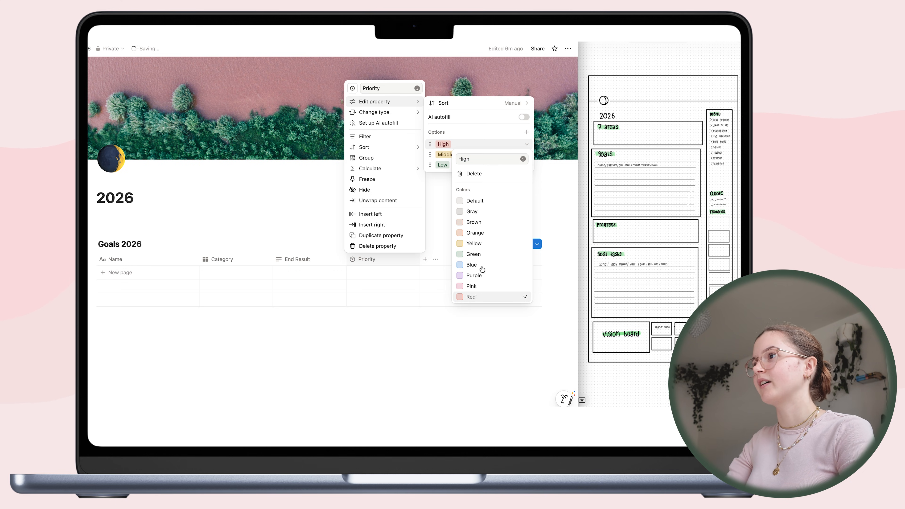
{"action": "left_click", "coordinate": [443, 191]}
{"action": "left_click", "coordinate": [313, 203]}
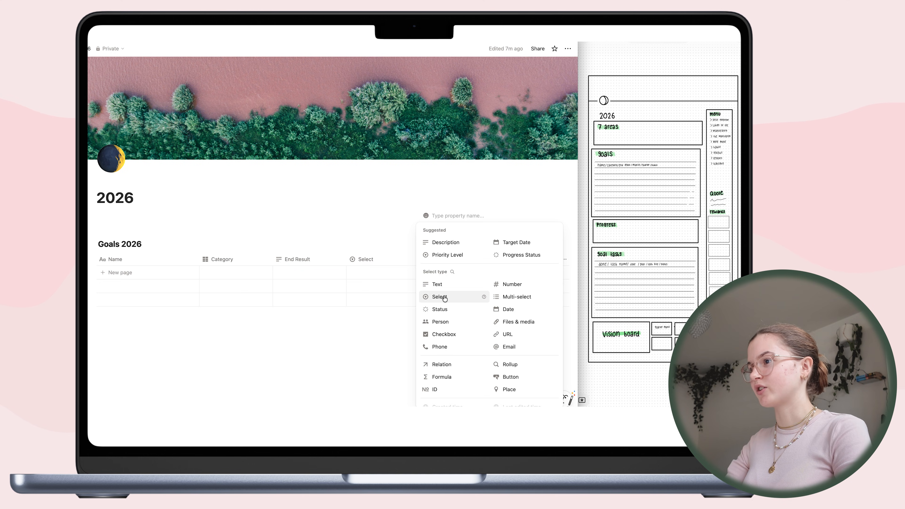
Add another Select property to the Goals 2026 table, name it Quarter and give it a four-square grid icon.
{"action": "left_click", "coordinate": [441, 297]}
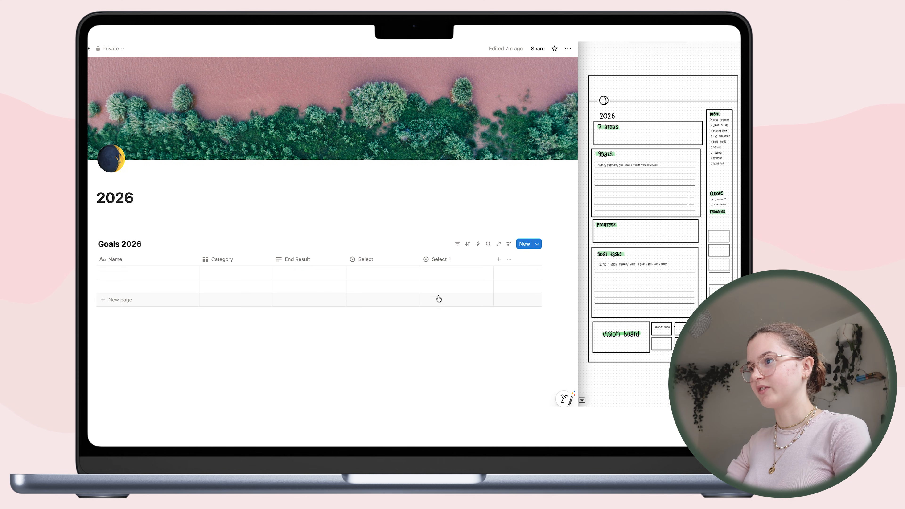
{"action": "left_click", "coordinate": [435, 261]}
{"action": "left_click", "coordinate": [443, 88]}
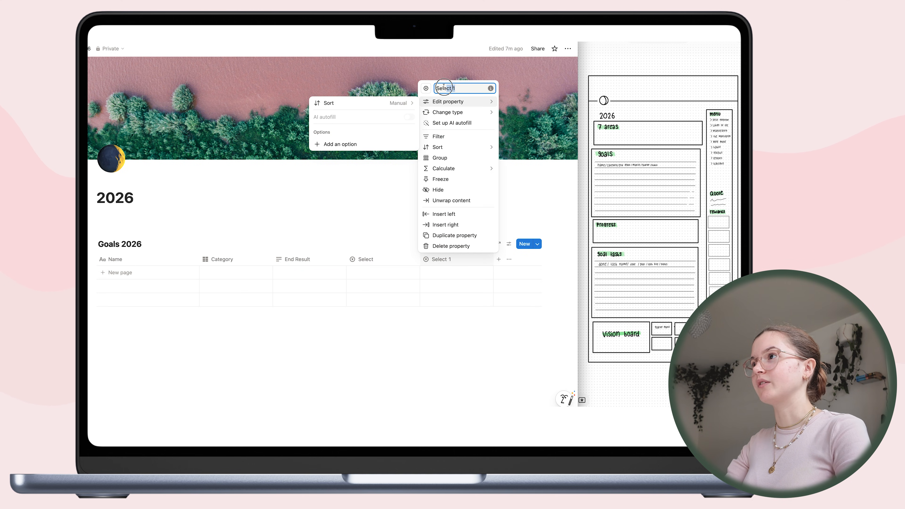
{"action": "left_click_drag", "start_coordinate": [443, 87], "coordinate": [438, 87]}
{"action": "type", "text": "Quarter"}
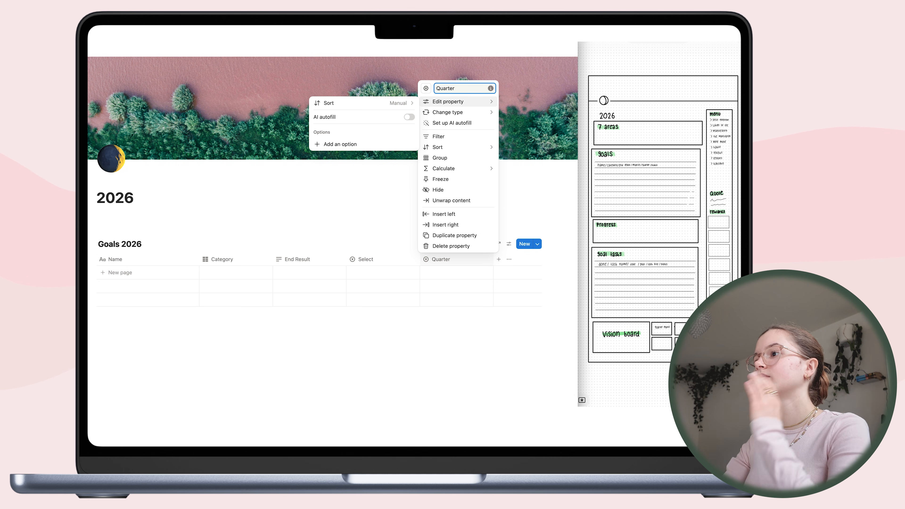
{"action": "left_click", "coordinate": [430, 74]}
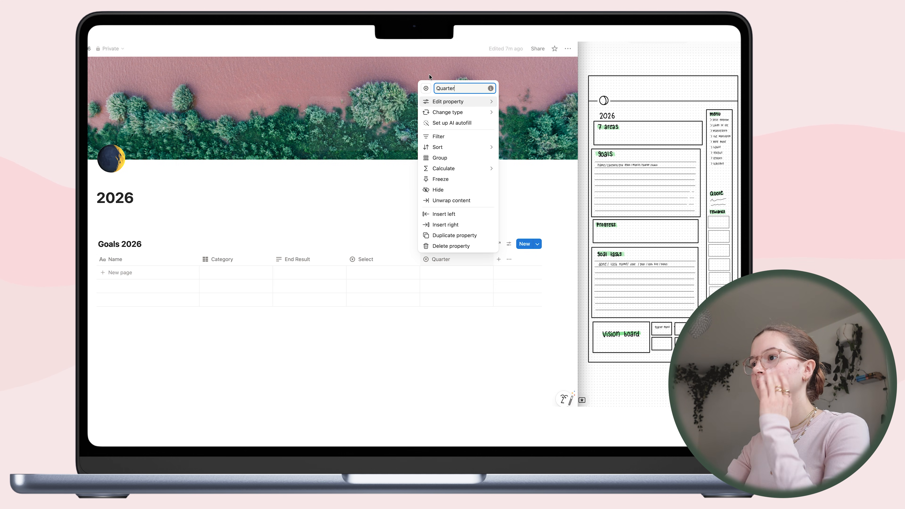
{"action": "left_click", "coordinate": [425, 88]}
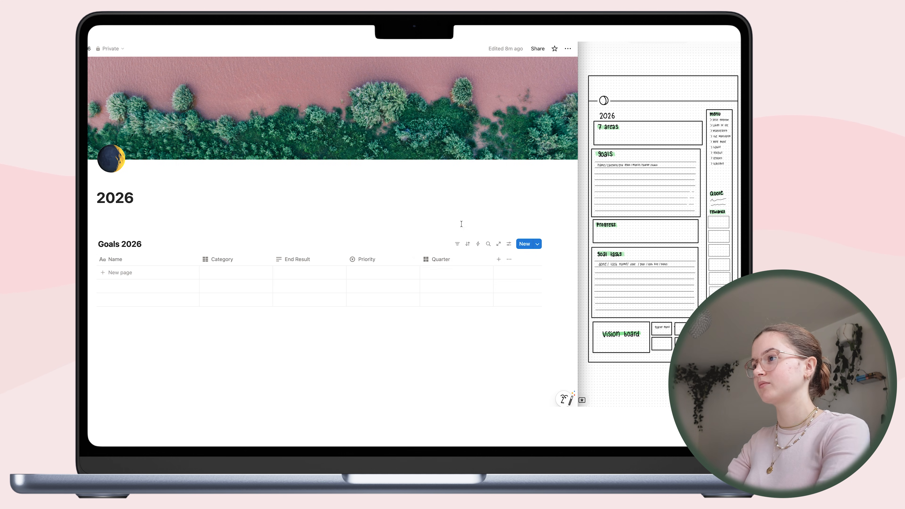
Add a Status property to the Goals 2026 table and move it in front of the Name column.
{"action": "left_click", "coordinate": [498, 259]}
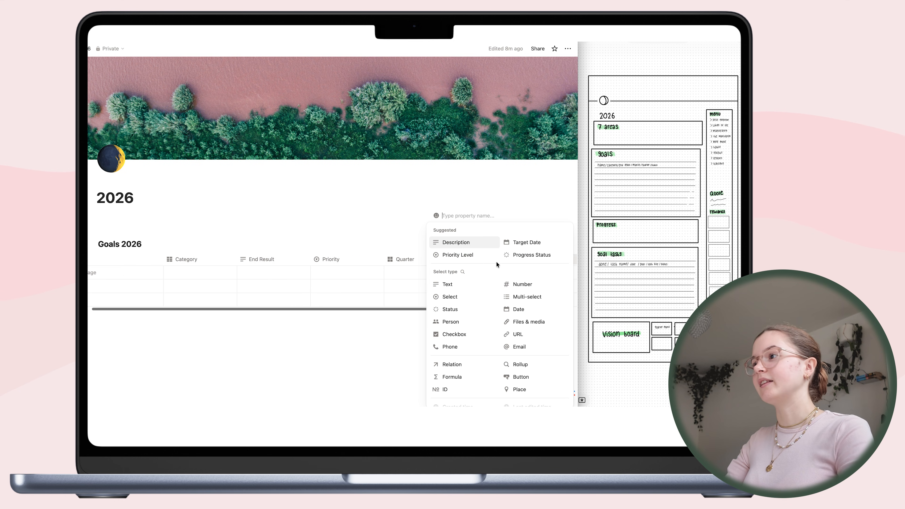
{"action": "left_click", "coordinate": [442, 314]}
{"action": "left_click", "coordinate": [466, 259]}
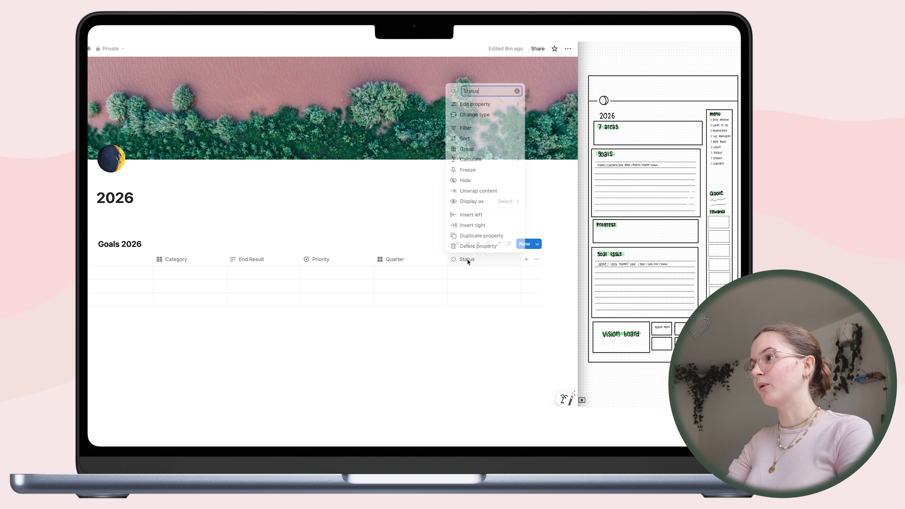
{"action": "left_click", "coordinate": [429, 302]}
{"action": "scroll", "coordinate": [398, 296], "scroll_direction": "left", "scroll_amount": 3}
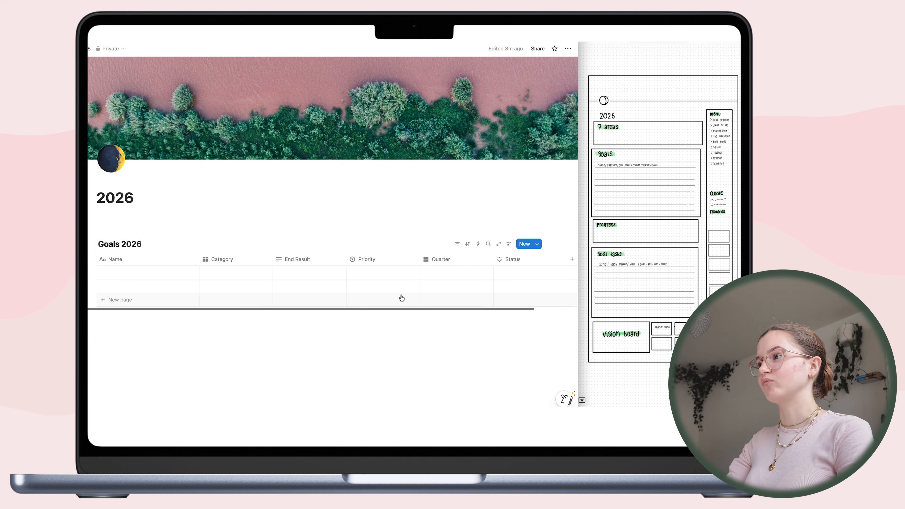
{"action": "left_click_drag", "start_coordinate": [509, 259], "coordinate": [143, 263]}
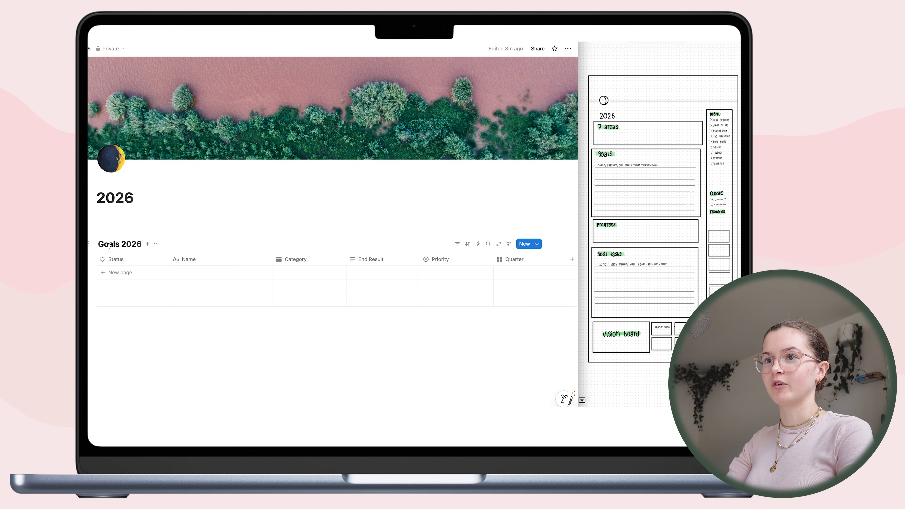
Narrow the Status, Category, Priority and Quarter columns to fit their headings, and adjust the End Result column's width.
{"action": "scroll", "coordinate": [119, 263], "scroll_direction": "down", "scroll_amount": 1}
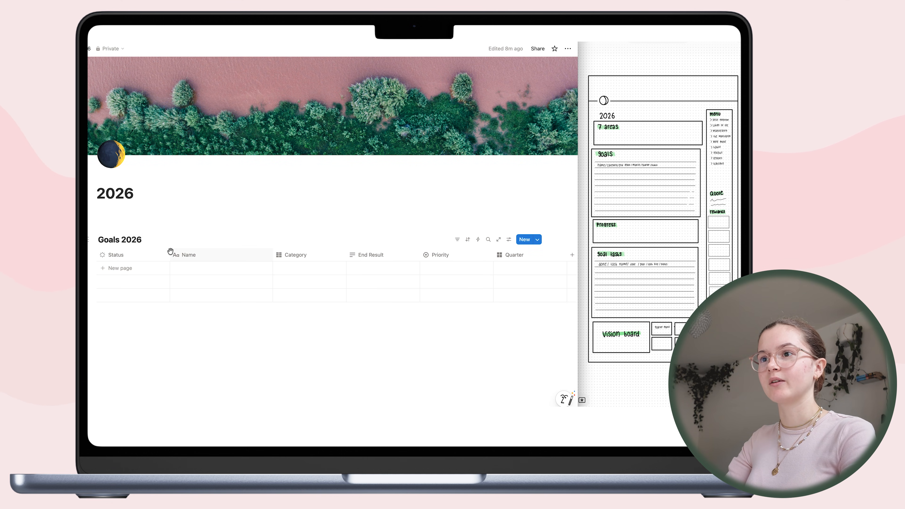
{"action": "left_click_drag", "start_coordinate": [169, 251], "coordinate": [144, 252]}
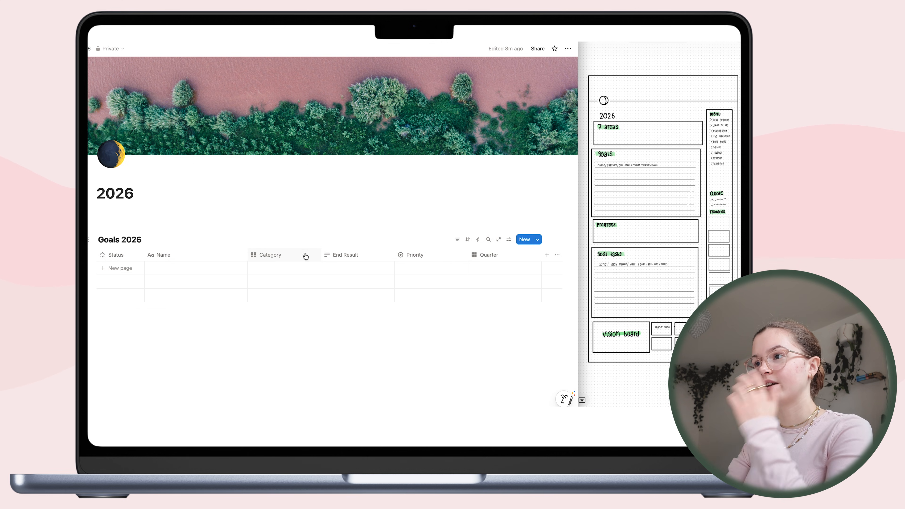
{"action": "left_click_drag", "start_coordinate": [319, 251], "coordinate": [309, 252]}
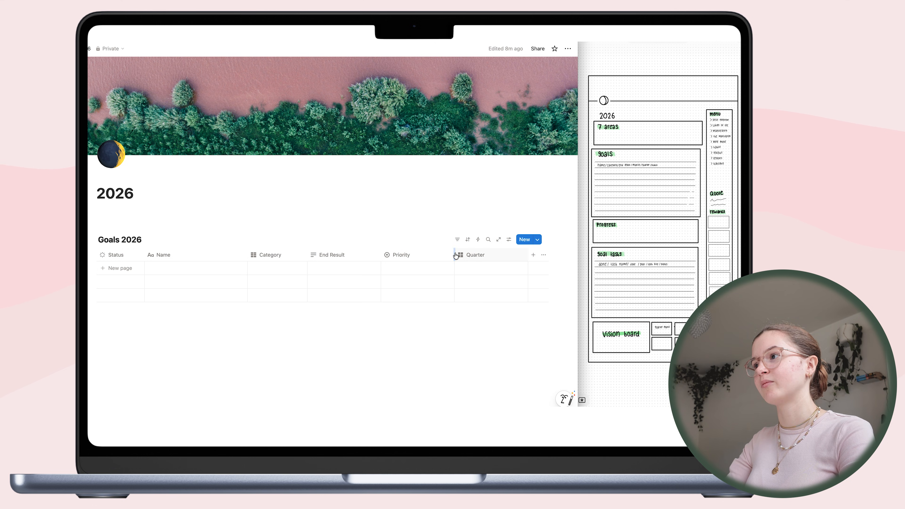
{"action": "left_click_drag", "start_coordinate": [454, 253], "coordinate": [435, 253]}
{"action": "left_click", "coordinate": [487, 253]}
{"action": "left_click", "coordinate": [507, 254]}
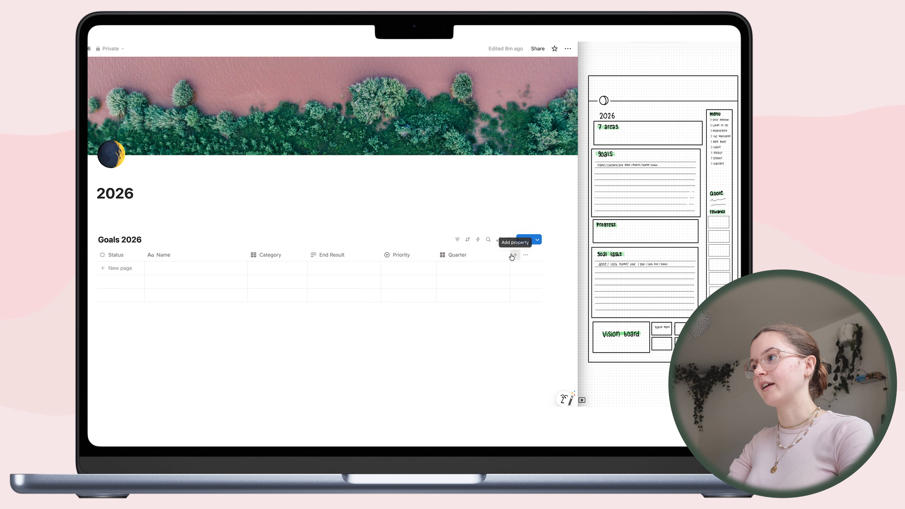
{"action": "left_click_drag", "start_coordinate": [509, 254], "coordinate": [489, 255]}
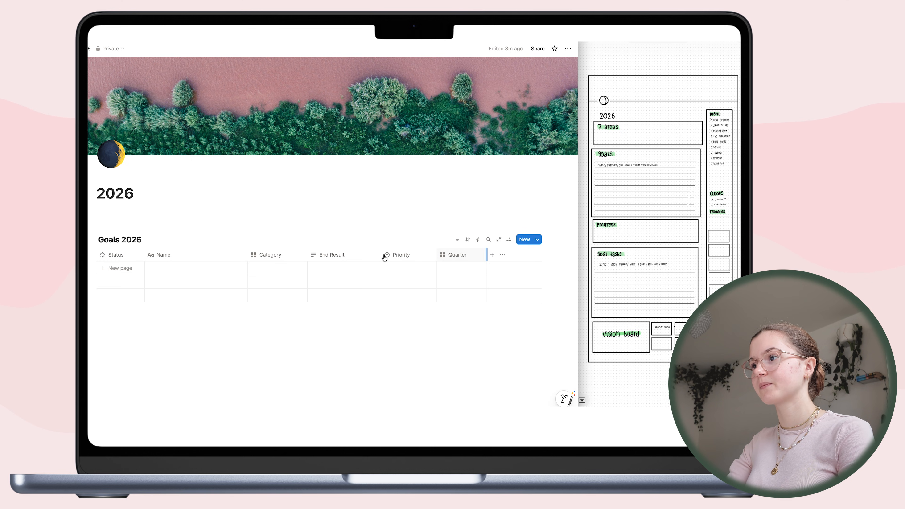
{"action": "left_click_drag", "start_coordinate": [380, 255], "coordinate": [383, 251]}
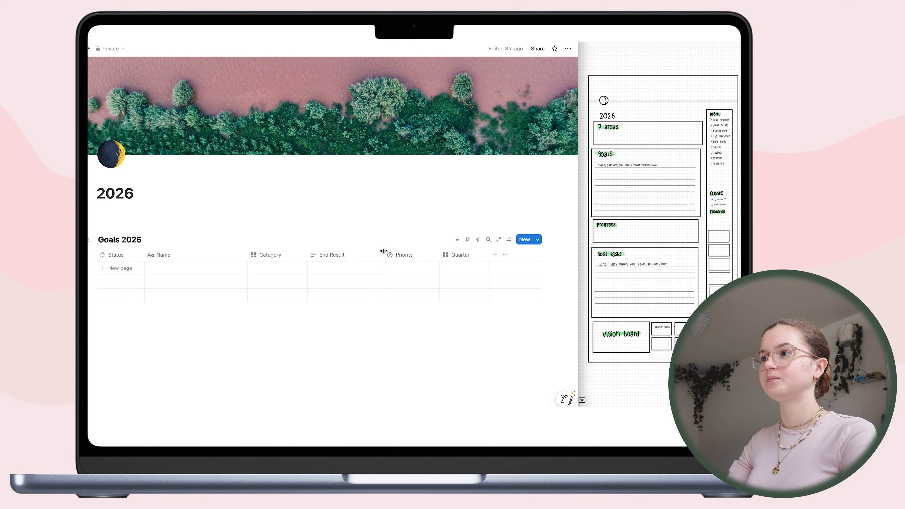
Add an On hold option to the To-do group of the Status property.
{"action": "left_click", "coordinate": [126, 254]}
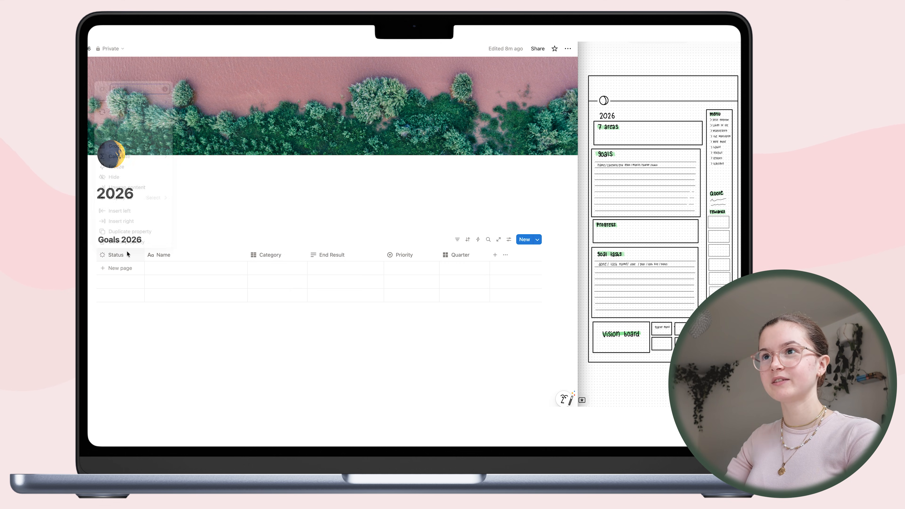
{"action": "mouse_move", "coordinate": [142, 97]}
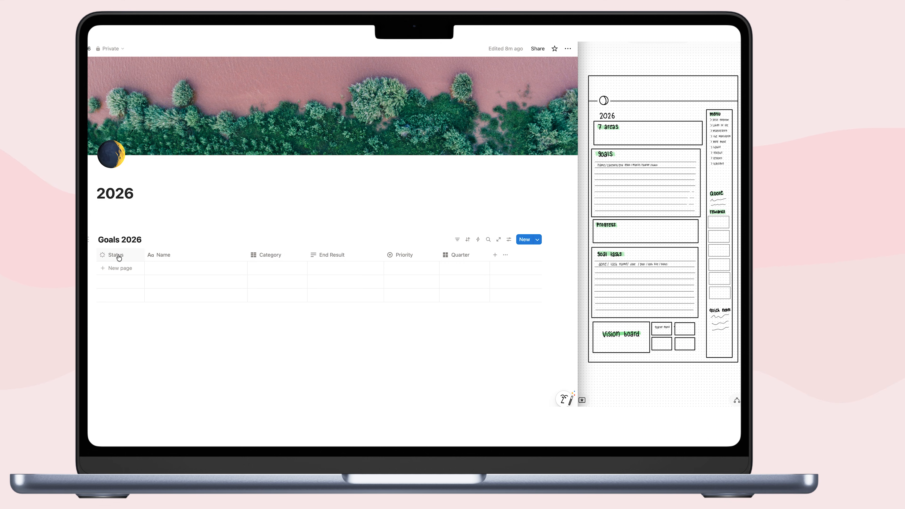
{"action": "left_click", "coordinate": [119, 256]}
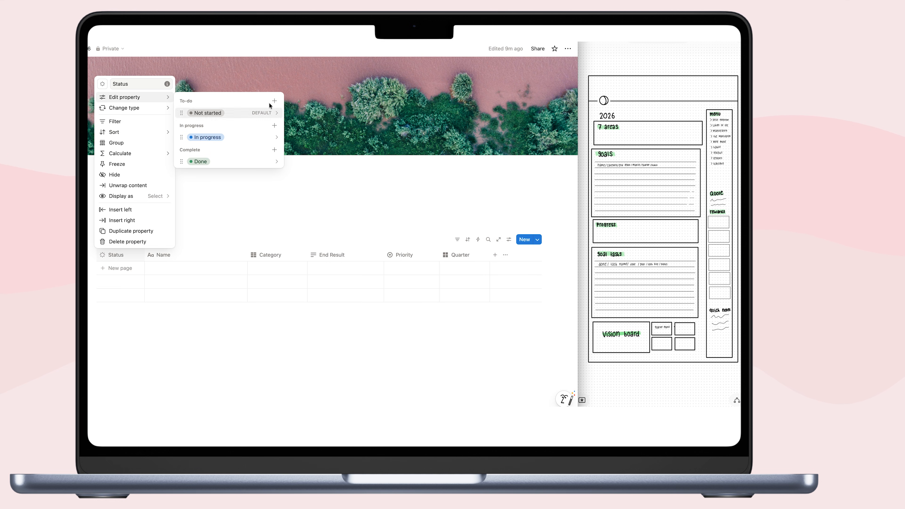
{"action": "left_click", "coordinate": [274, 101]}
{"action": "type", "text": "On hold"}
{"action": "key", "text": "Return"}
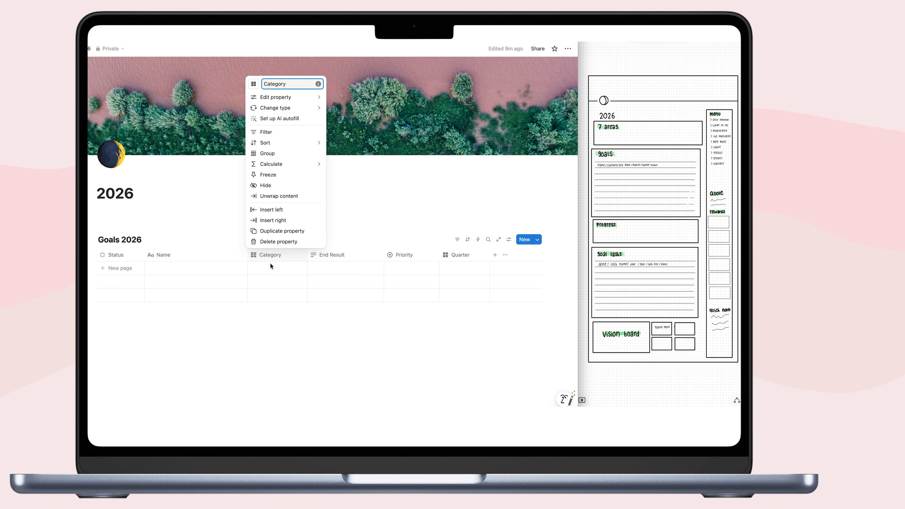
Add the Category options Health, Business, Lifestyle, Personal Growth, Spirituality, Relationships and Hobbies & traveling.
{"action": "type", "text": "Li"}
{"action": "type", "text": "festyle"}
{"action": "key", "text": "Return"}
{"action": "type", "text": "Personal Growth"}
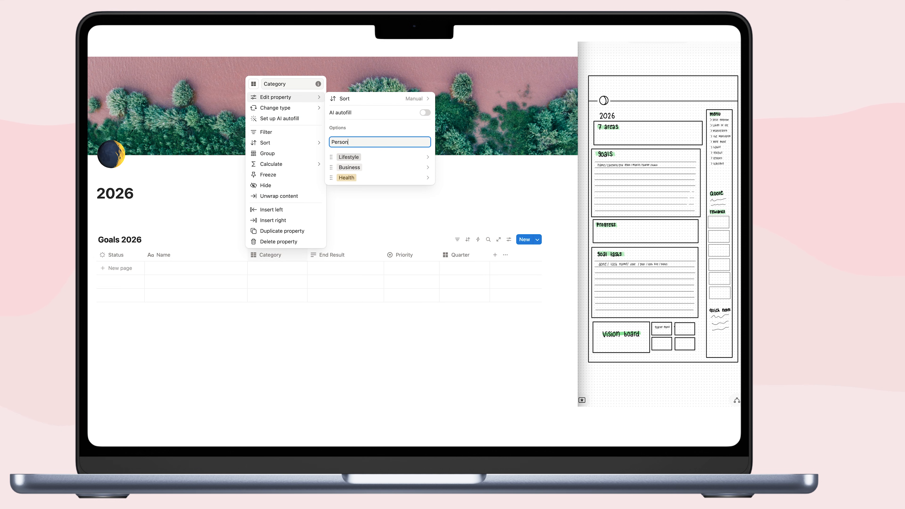
{"action": "key", "text": "Return"}
{"action": "key", "text": "Escape"}
{"action": "type", "text": "Spirituality"}
{"action": "key", "text": "Return"}
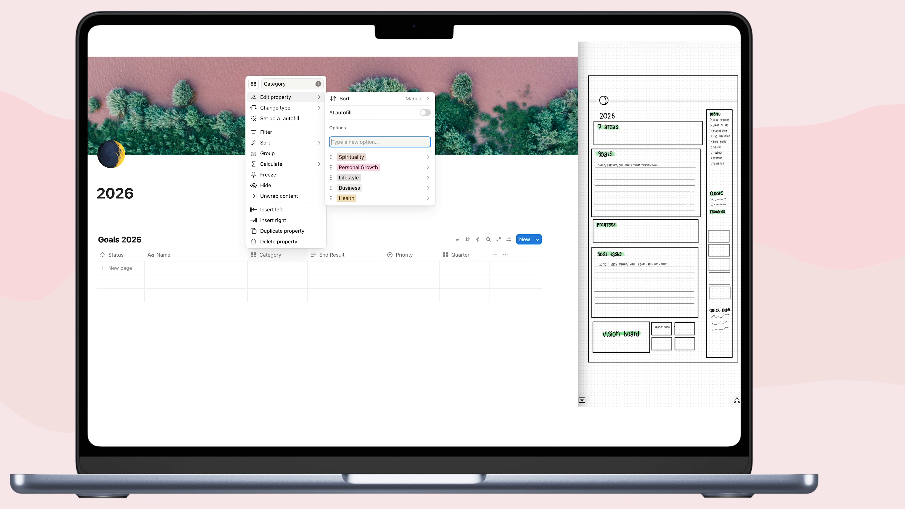
{"action": "type", "text": "Relationships"}
{"action": "key", "text": "Return"}
{"action": "type", "text": "Hobbies & traveling"}
{"action": "key", "text": "Return"}
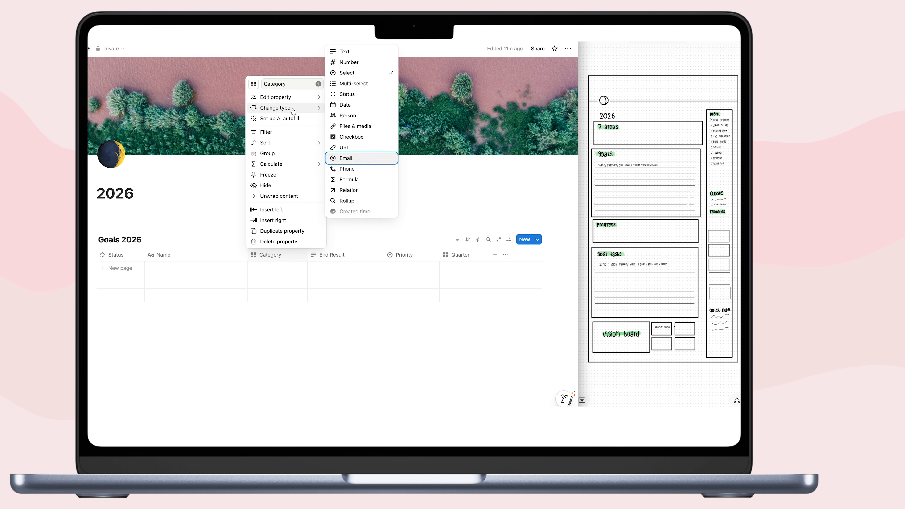
Color the Category options green for Health, gray for Business, pink for Lifestyle and blue for Personal Growth.
{"action": "left_click", "coordinate": [388, 191]}
{"action": "left_click", "coordinate": [389, 180]}
{"action": "left_click", "coordinate": [381, 322]}
{"action": "left_click", "coordinate": [360, 171]}
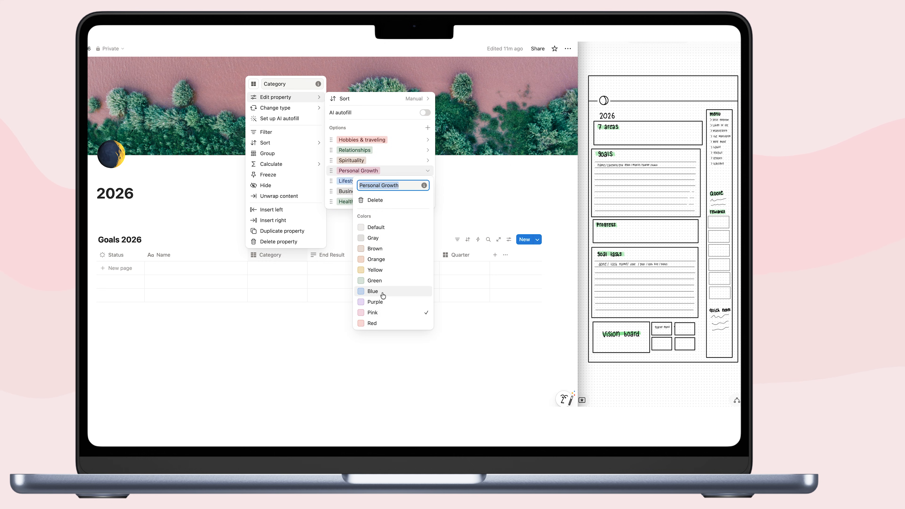
{"action": "left_click", "coordinate": [380, 292]}
Color the Category options purple for Spirituality, yellow for Relationships and orange for Hobbies & traveling.
{"action": "left_click", "coordinate": [359, 161]}
{"action": "left_click", "coordinate": [377, 292]}
{"action": "left_click", "coordinate": [356, 150]}
{"action": "left_click", "coordinate": [377, 249]}
{"action": "left_click", "coordinate": [352, 142]}
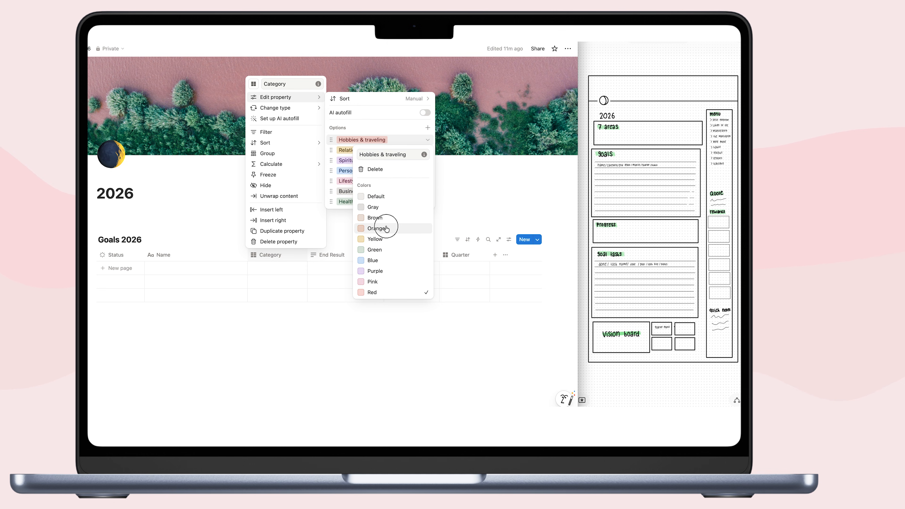
{"action": "left_click", "coordinate": [380, 228]}
{"action": "left_click", "coordinate": [274, 255]}
Add the Quarter options jan-mar, apr-jun, jul-sep, okt-dec and all year.
{"action": "left_click", "coordinate": [404, 255]}
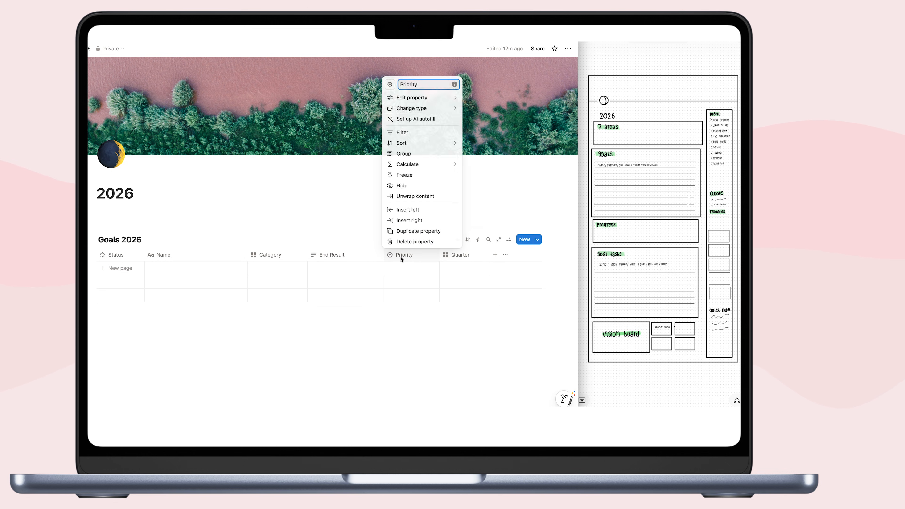
{"action": "left_click", "coordinate": [460, 254]}
{"action": "mouse_move", "coordinate": [467, 98]}
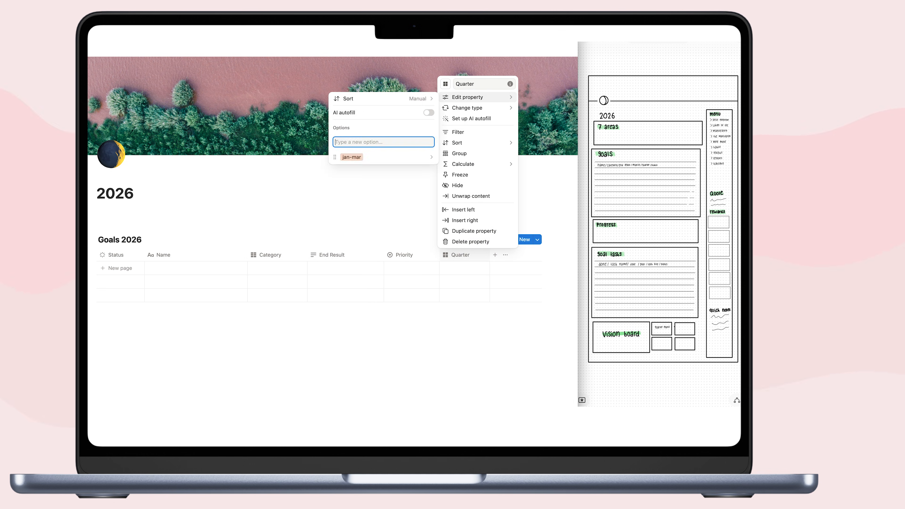
{"action": "type", "text": "jul-sep"}
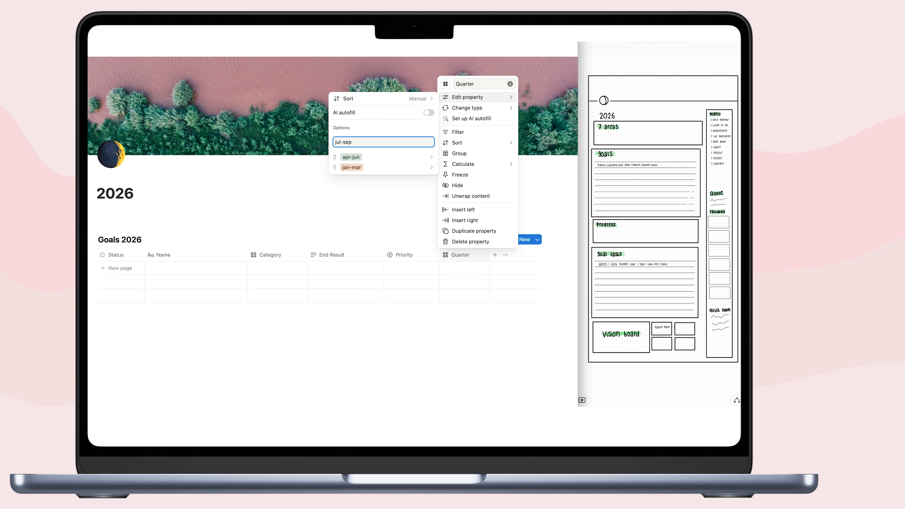
{"action": "key", "text": "Return"}
{"action": "type", "text": "okt-dec"}
{"action": "key", "text": "Return"}
{"action": "type", "text": "all year"}
{"action": "key", "text": "Return"}
Color the Quarter options yellow for jan-mar, orange for apr-jun, brown for jul-sep and red for okt-dec.
{"action": "left_click", "coordinate": [347, 181]}
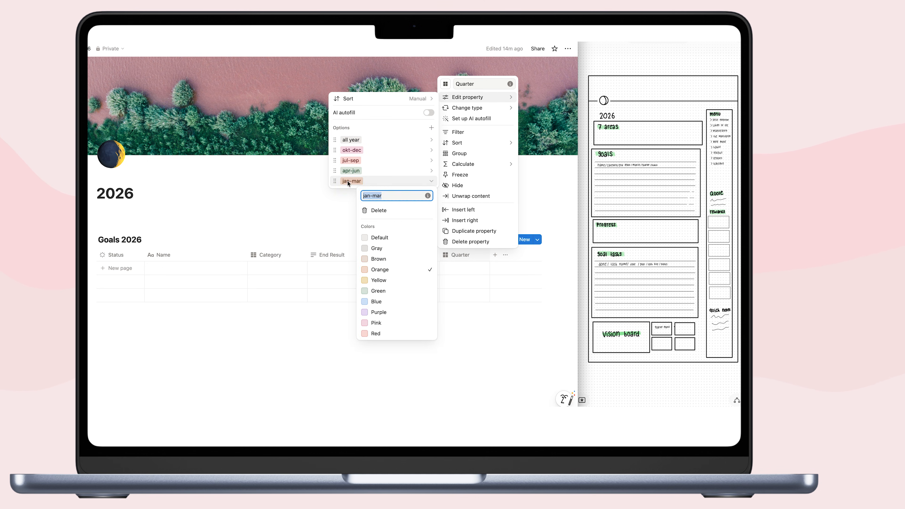
{"action": "left_click", "coordinate": [378, 281]}
{"action": "left_click", "coordinate": [349, 171]}
{"action": "left_click", "coordinate": [380, 260]}
{"action": "left_click", "coordinate": [349, 160]}
{"action": "left_click", "coordinate": [378, 238]}
{"action": "left_click", "coordinate": [346, 149]}
{"action": "left_click", "coordinate": [375, 302]}
{"action": "key", "text": "Escape"}
{"action": "key", "text": "Escape"}
{"action": "key", "text": "Escape"}
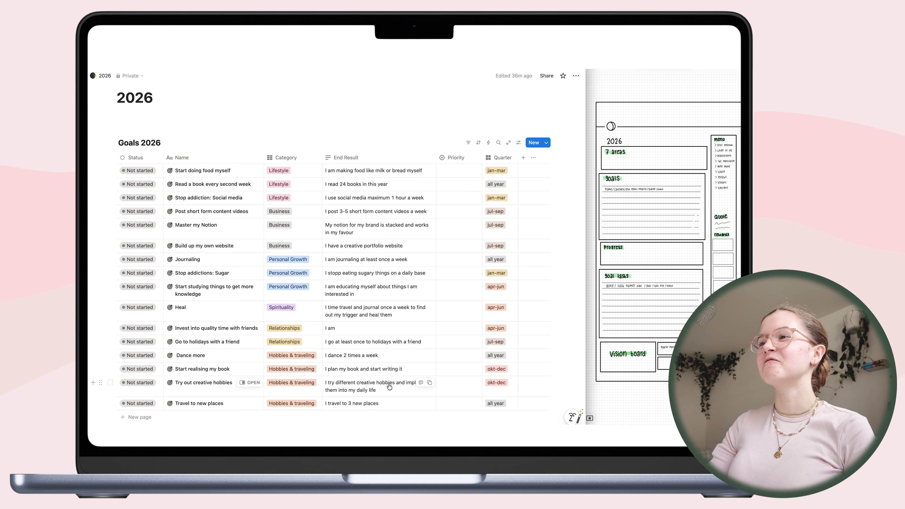
Sort the Goals 2026 table by Quarter in descending order.
{"action": "scroll", "coordinate": [334, 274], "scroll_direction": "down", "scroll_amount": 1}
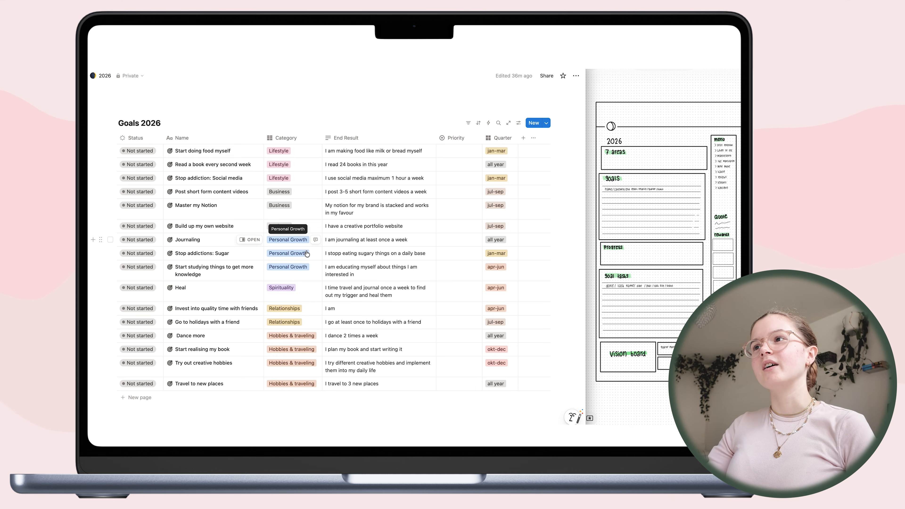
{"action": "scroll", "coordinate": [306, 253], "scroll_direction": "up", "scroll_amount": 1}
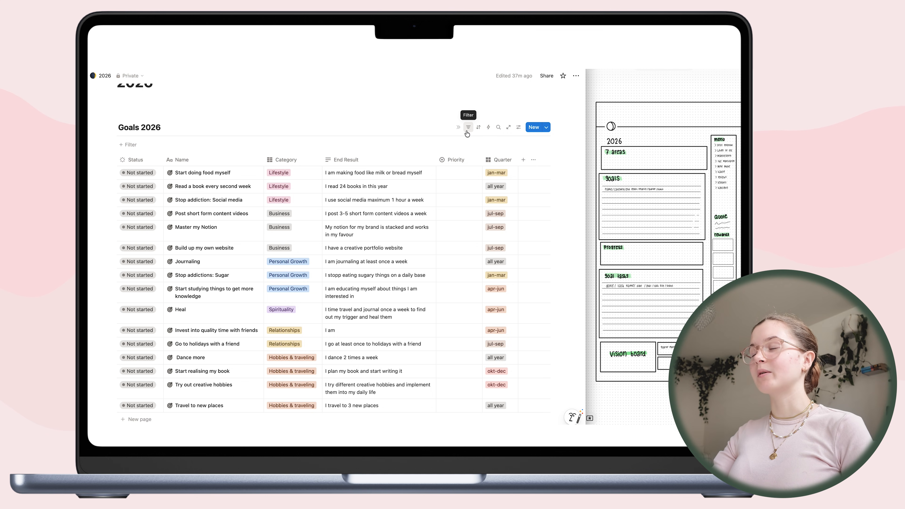
{"action": "left_click", "coordinate": [478, 128]}
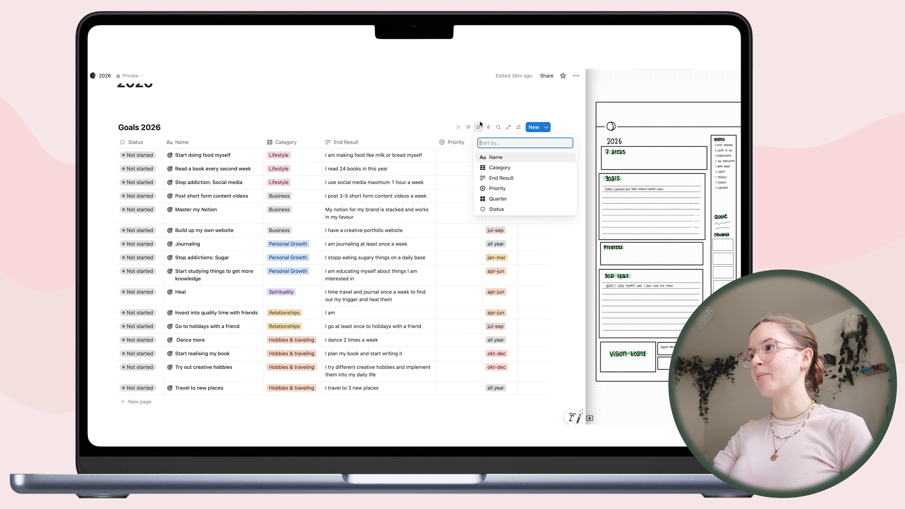
{"action": "left_click", "coordinate": [505, 201]}
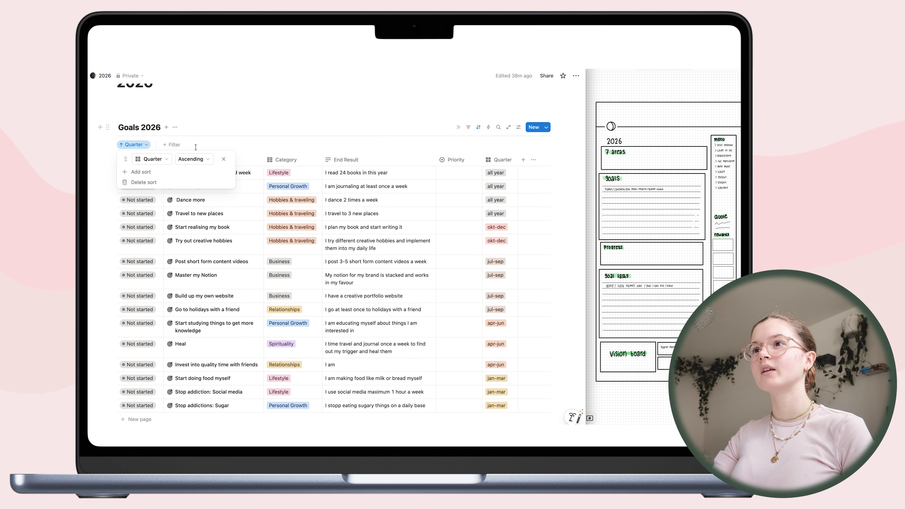
{"action": "left_click", "coordinate": [193, 161]}
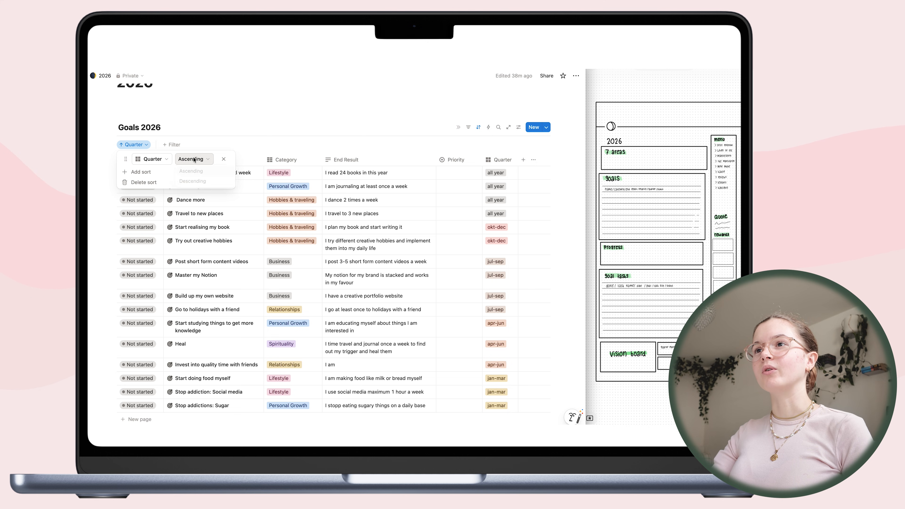
{"action": "left_click", "coordinate": [192, 181]}
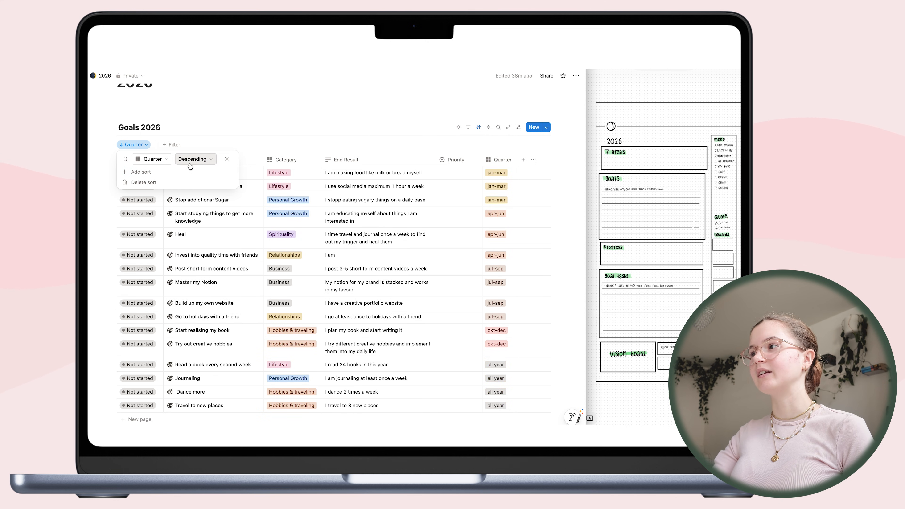
{"action": "left_click", "coordinate": [285, 131]}
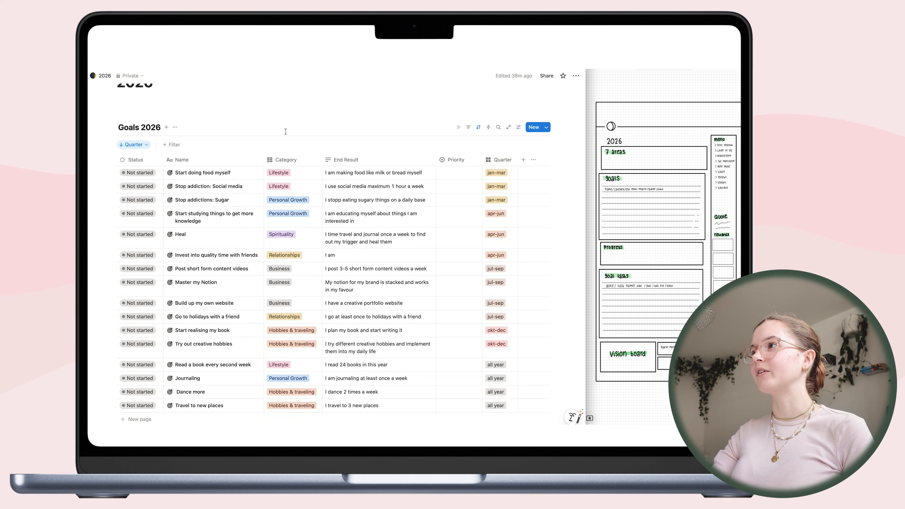
Reorder the Quarter property's options so that all year comes last, below jan-mar.
{"action": "left_click", "coordinate": [509, 160]}
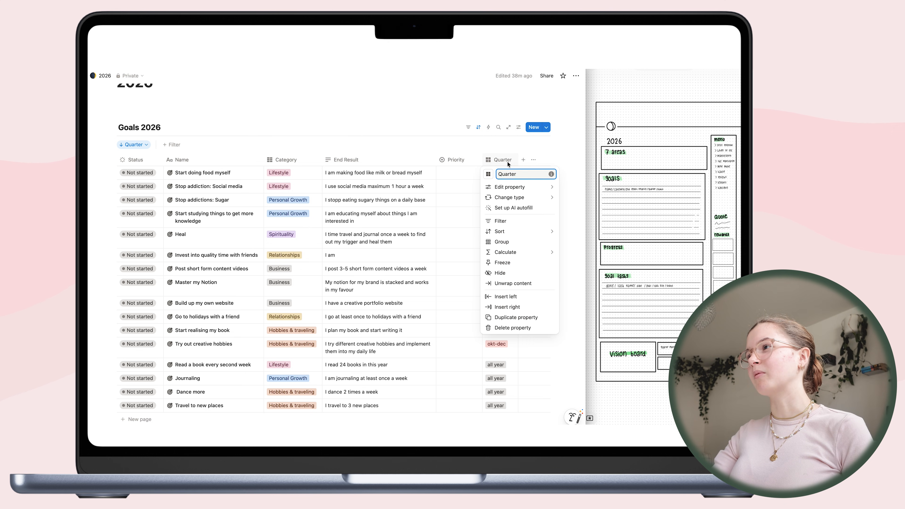
{"action": "mouse_move", "coordinate": [510, 188]}
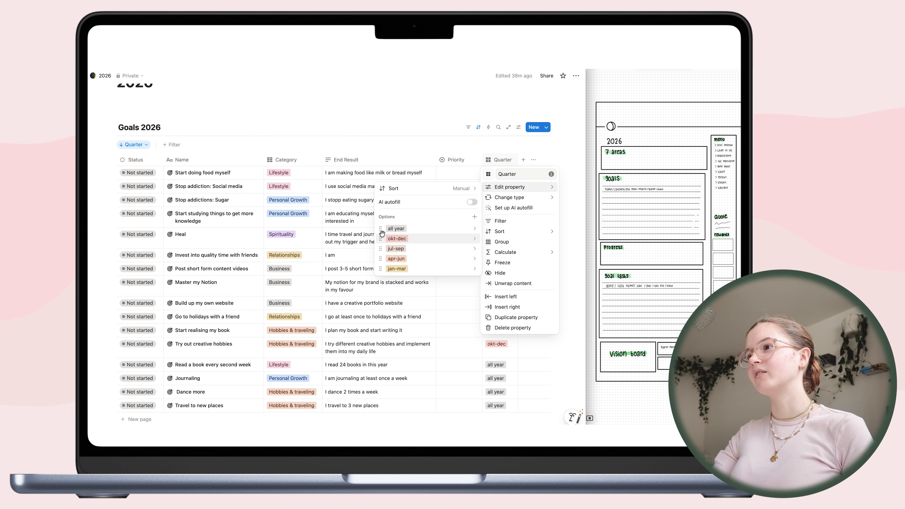
{"action": "left_click_drag", "start_coordinate": [380, 228], "coordinate": [379, 272]}
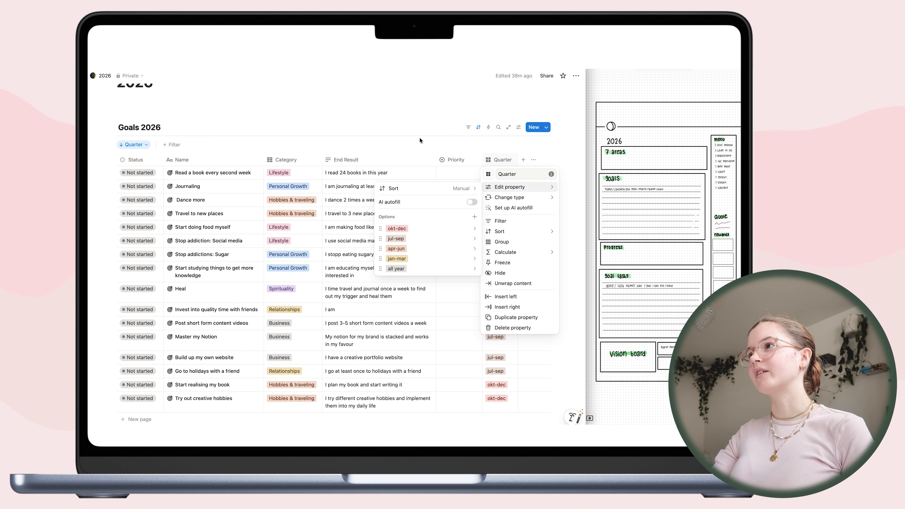
{"action": "left_click", "coordinate": [411, 134]}
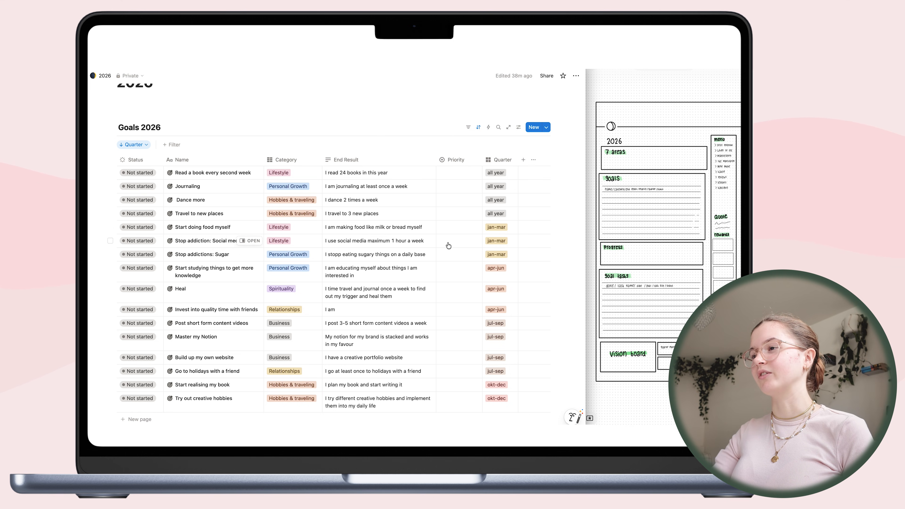
Set the Priority of the four all year goals, from Read a book every second week to Travel to new places, to Middle.
{"action": "left_click", "coordinate": [454, 174]}
{"action": "left_click", "coordinate": [454, 206]}
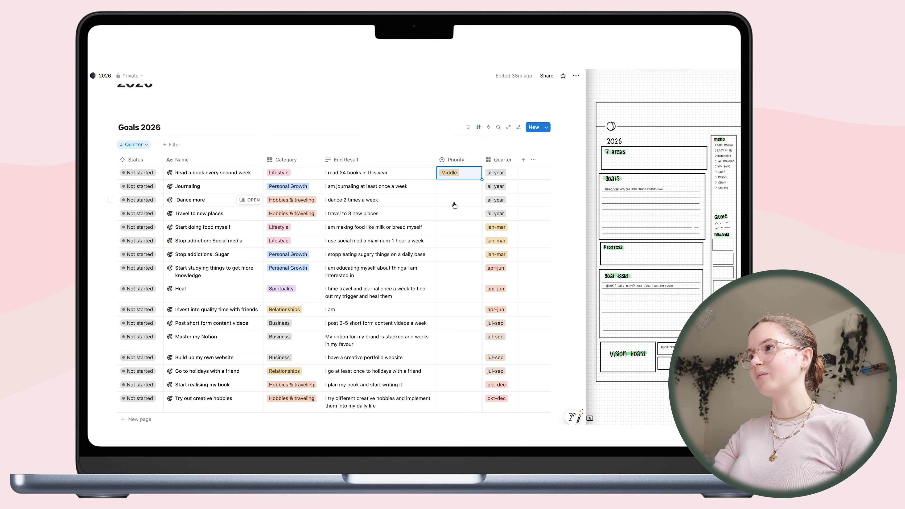
{"action": "left_click", "coordinate": [448, 187]}
{"action": "left_click", "coordinate": [454, 220]}
{"action": "left_click", "coordinate": [451, 202]}
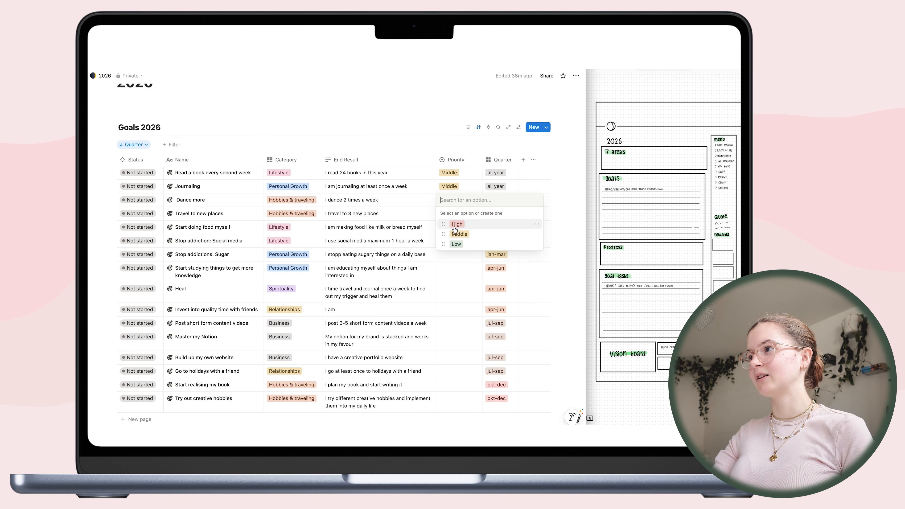
{"action": "left_click", "coordinate": [451, 232]}
{"action": "left_click", "coordinate": [450, 215]}
{"action": "left_click", "coordinate": [460, 248]}
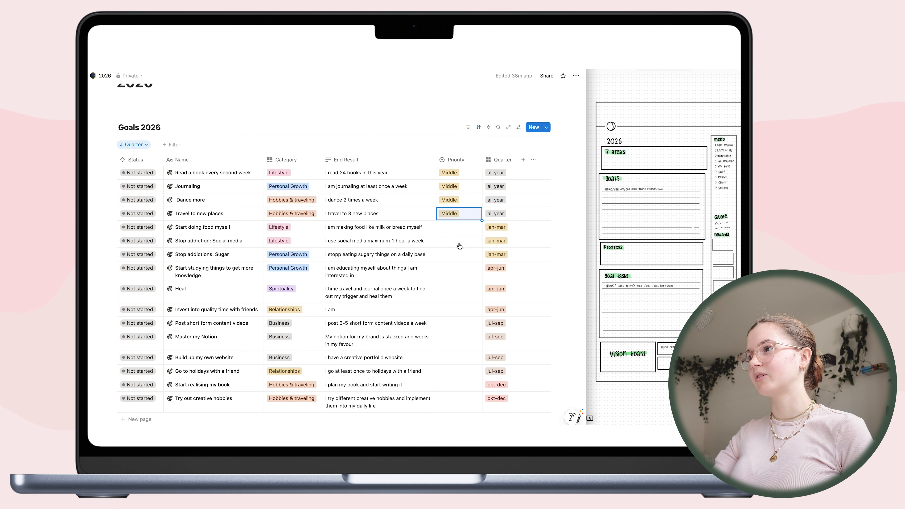
Set the Priority of the three jan-mar goals, from Start doing food myself to Stop addictions: Sugar, to High.
{"action": "left_click", "coordinate": [452, 229]}
{"action": "left_click", "coordinate": [458, 252]}
{"action": "left_click", "coordinate": [456, 242]}
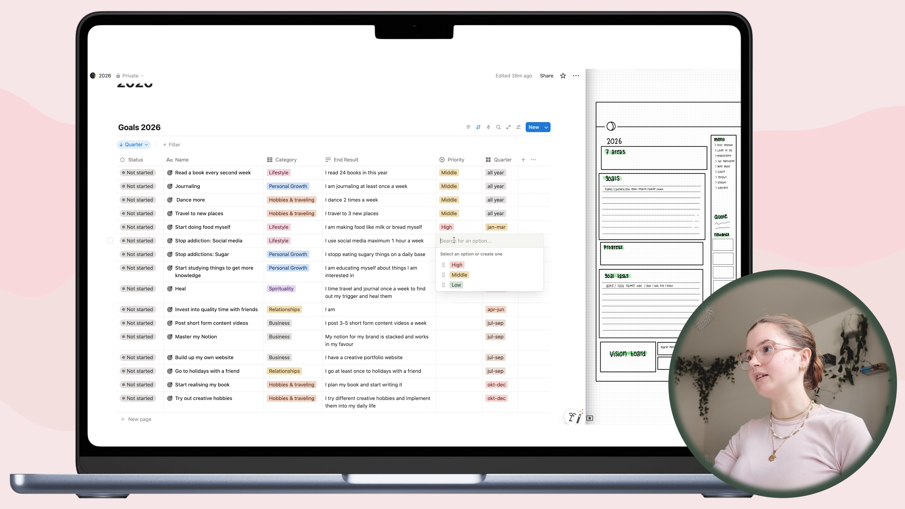
{"action": "left_click", "coordinate": [456, 260]}
{"action": "left_click", "coordinate": [455, 255]}
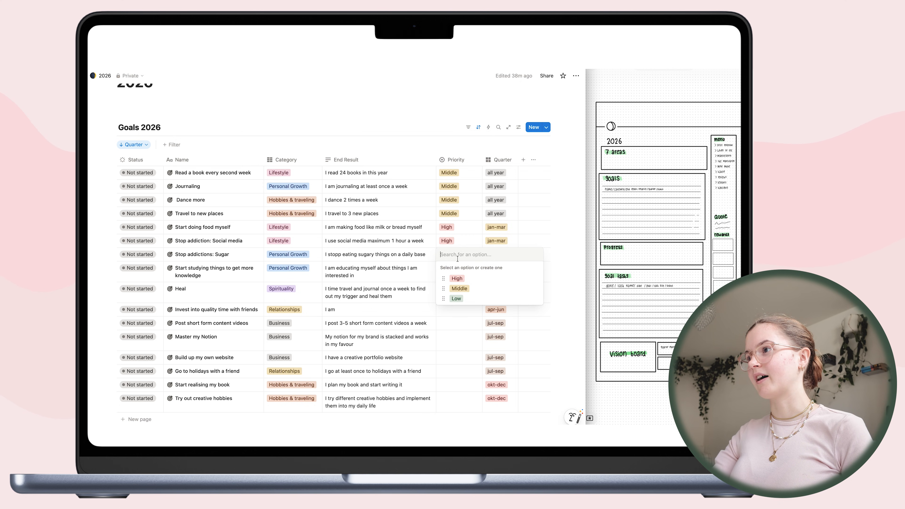
{"action": "left_click", "coordinate": [456, 279]}
Set the Priority of the three apr-jun goals, from Start studying things to Invest into quality time with friends, to Low.
{"action": "left_click", "coordinate": [455, 276]}
{"action": "left_click", "coordinate": [456, 312]}
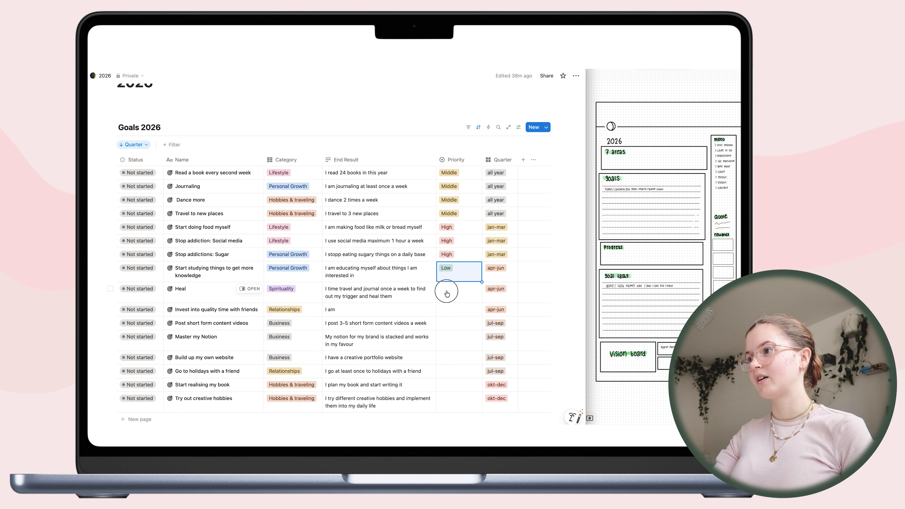
{"action": "left_click", "coordinate": [455, 292]}
{"action": "left_click", "coordinate": [455, 332]}
{"action": "left_click", "coordinate": [455, 309]}
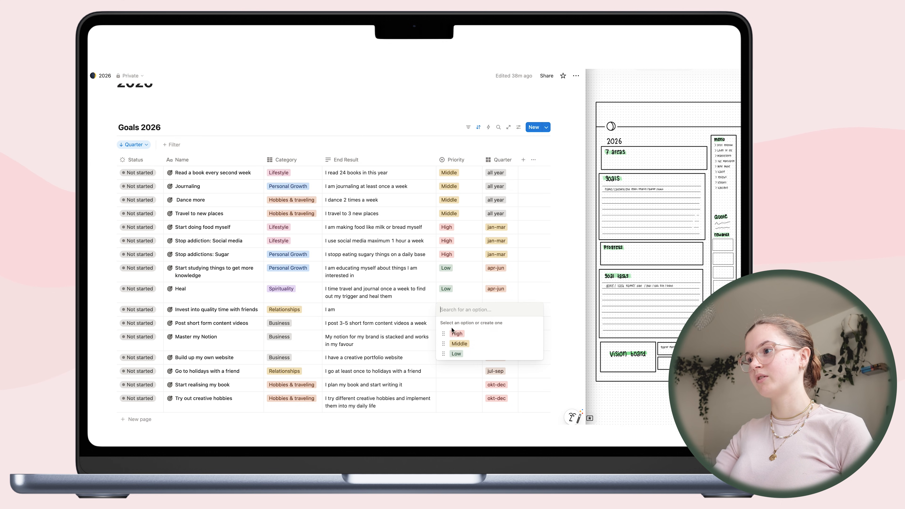
{"action": "left_click", "coordinate": [456, 353]}
Set the Priority of the remaining jul-sep and okt-dec goals, through Try out creative hobbies, to Low.
{"action": "scroll", "coordinate": [457, 259], "scroll_direction": "down", "scroll_amount": 3}
{"action": "left_click", "coordinate": [457, 263]}
{"action": "left_click", "coordinate": [457, 308]}
{"action": "left_click", "coordinate": [458, 284]}
{"action": "left_click", "coordinate": [458, 328]}
{"action": "left_click", "coordinate": [458, 311]}
{"action": "left_click", "coordinate": [458, 326]}
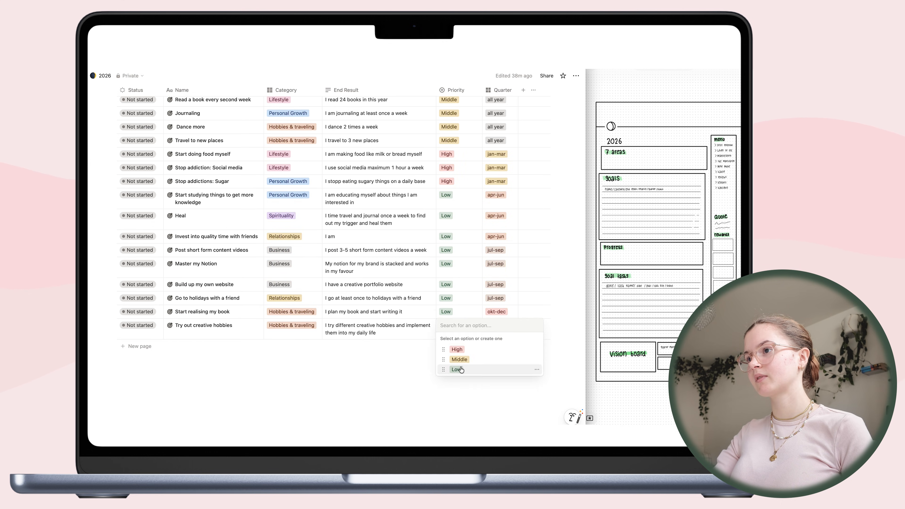
{"action": "left_click", "coordinate": [458, 370]}
Switch to indify.co and create a Countdown widget titled "Days left".
{"action": "scroll", "coordinate": [388, 243], "scroll_direction": "up", "scroll_amount": 5}
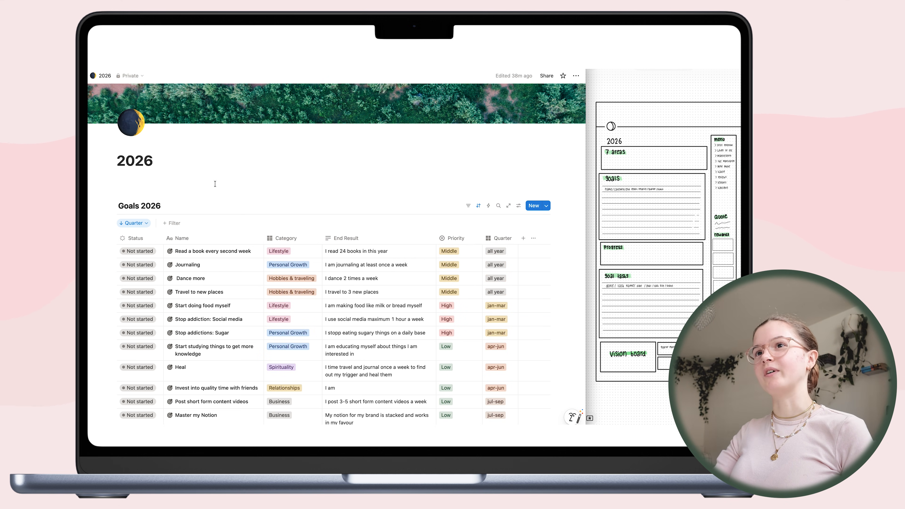
{"action": "left_click", "coordinate": [141, 181]}
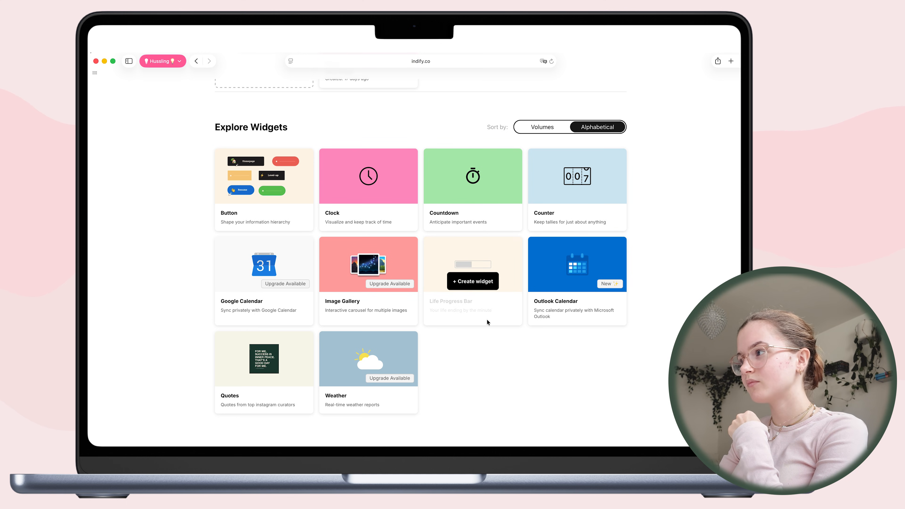
{"action": "scroll", "coordinate": [483, 326], "scroll_direction": "up", "scroll_amount": 1}
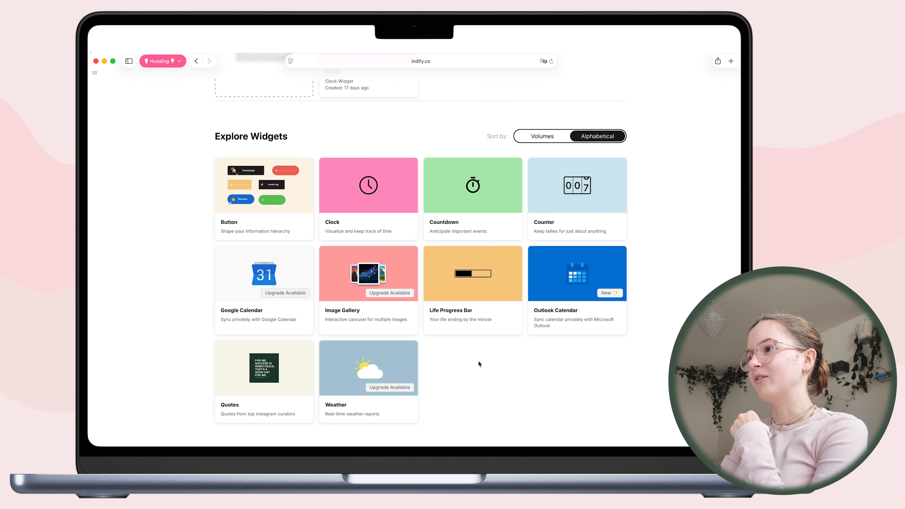
{"action": "mouse_move", "coordinate": [484, 219]}
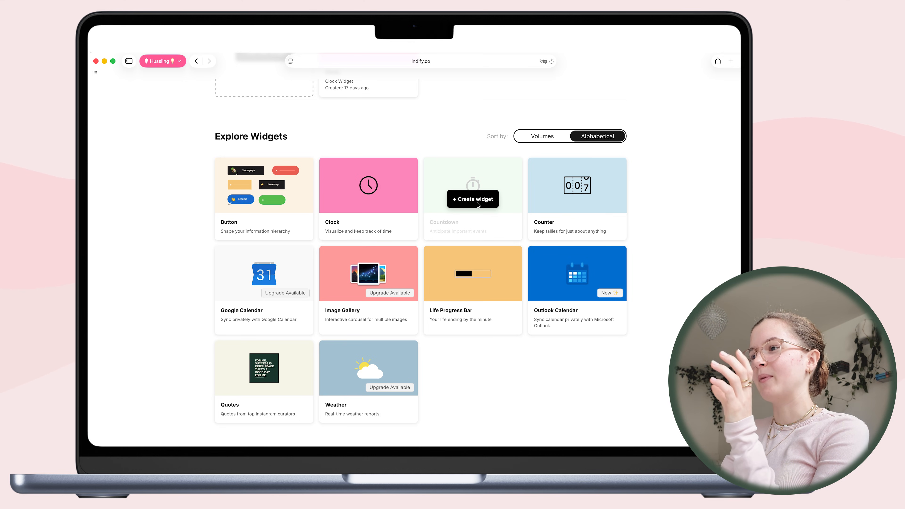
{"action": "left_click", "coordinate": [477, 202]}
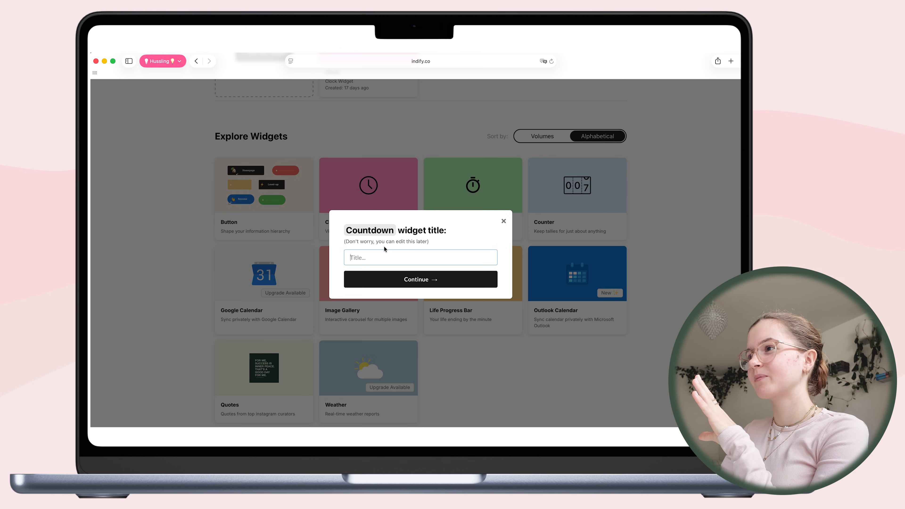
{"action": "left_click", "coordinate": [377, 257]}
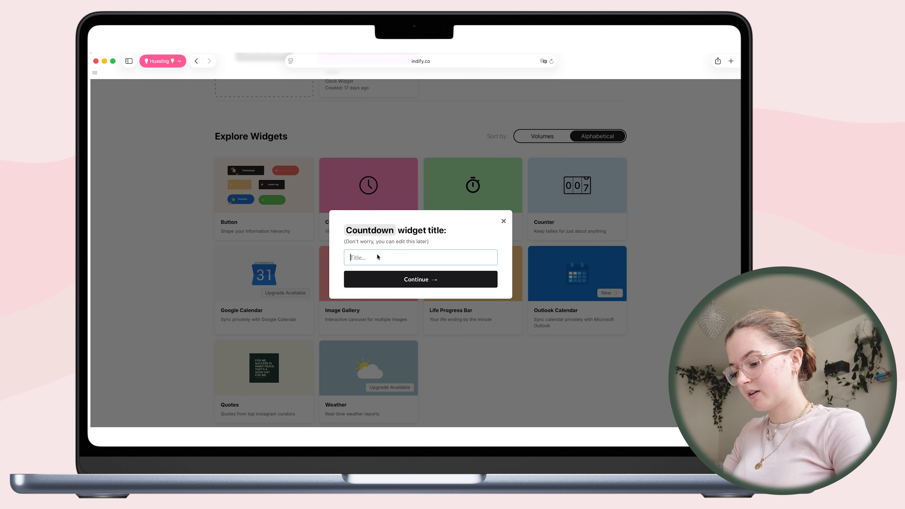
{"action": "type", "text": "Days left"}
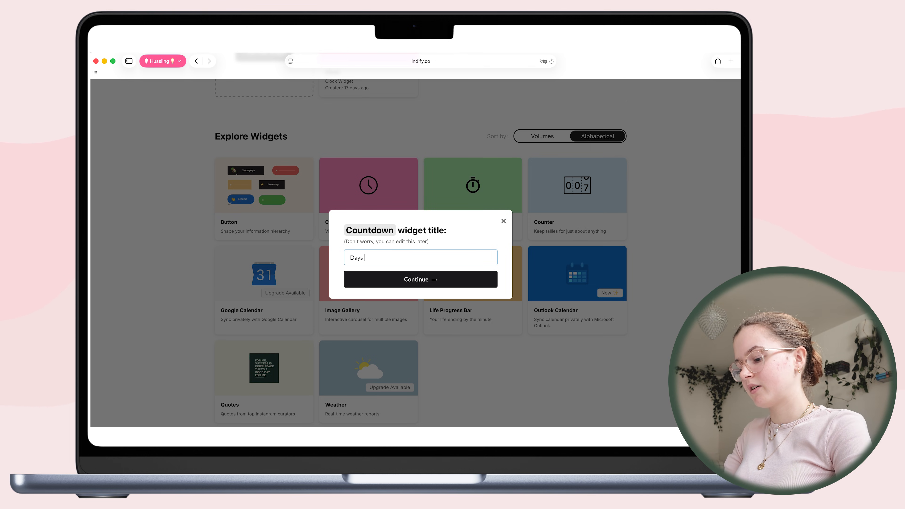
{"action": "left_click", "coordinate": [397, 280]}
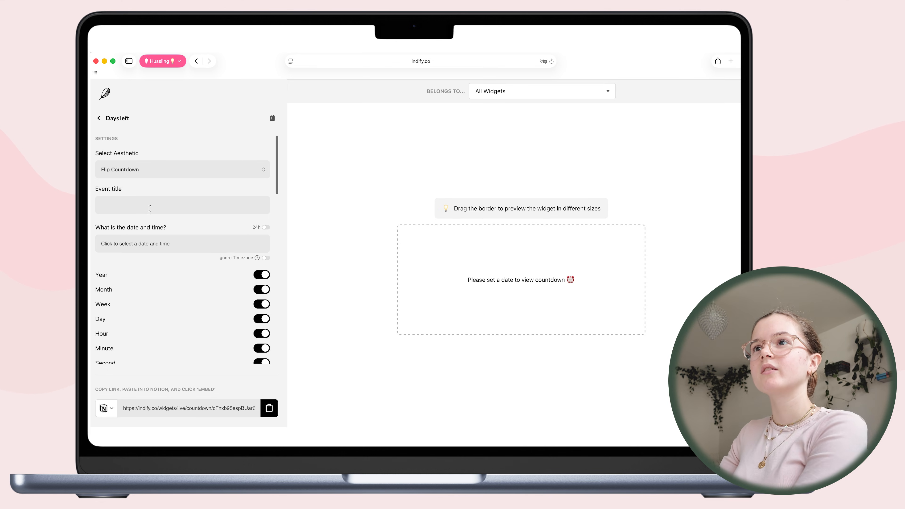
Set the countdown's target date and time to December 31 2026, 12:00 PM.
{"action": "left_click", "coordinate": [130, 163]}
{"action": "left_click", "coordinate": [130, 163]}
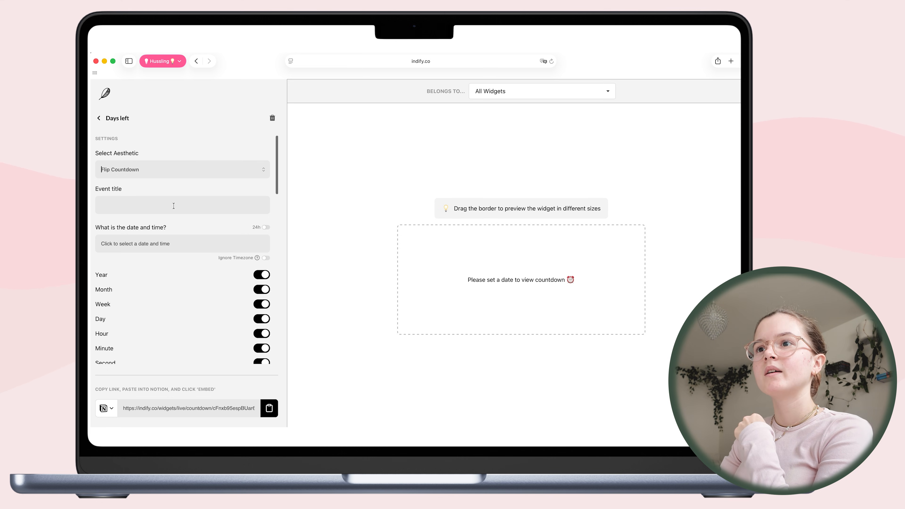
{"action": "scroll", "coordinate": [179, 262], "scroll_direction": "down", "scroll_amount": 2}
{"action": "left_click", "coordinate": [157, 221]}
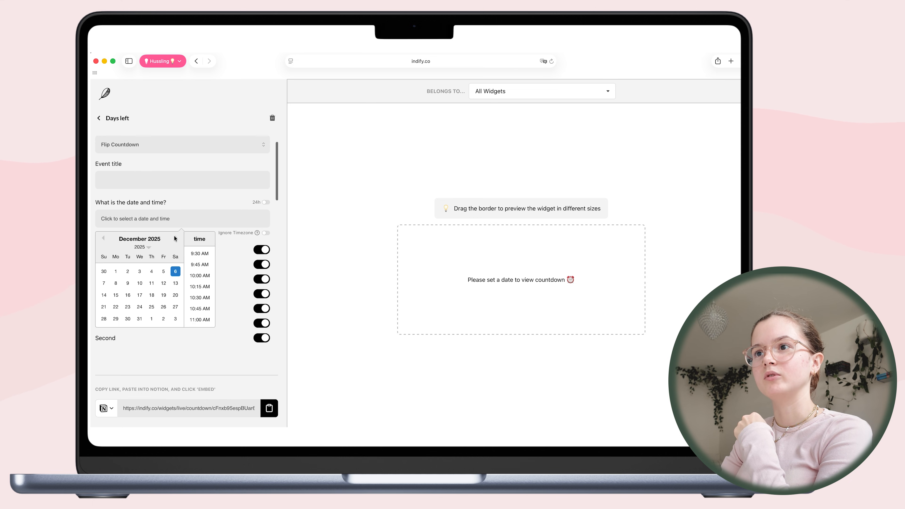
{"action": "left_click", "coordinate": [142, 247]}
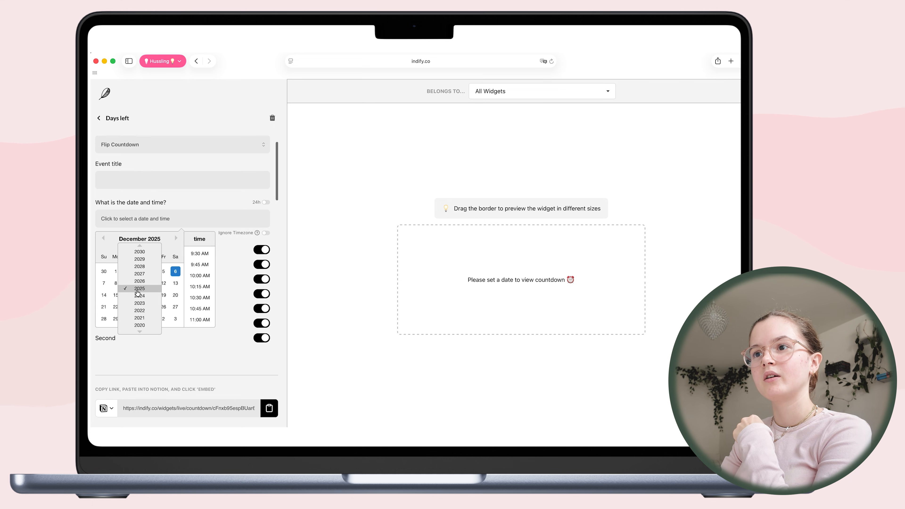
{"action": "left_click", "coordinate": [137, 282]}
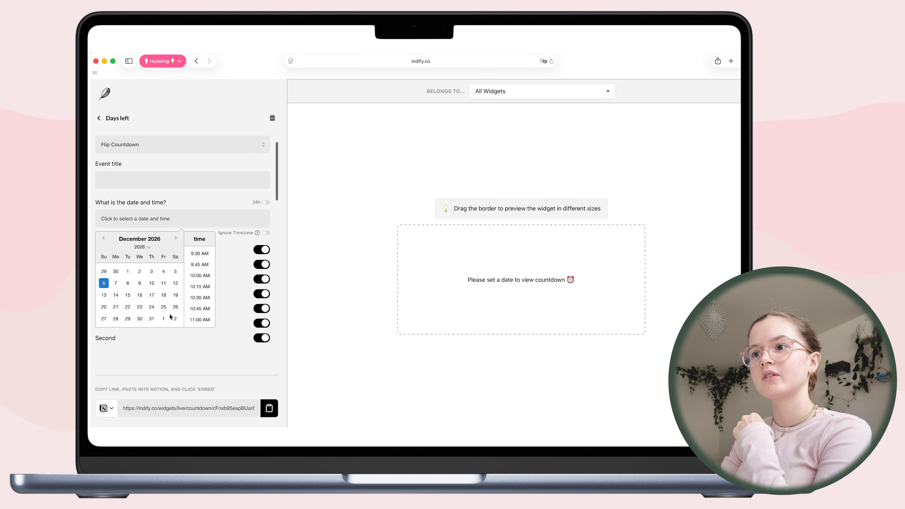
{"action": "left_click", "coordinate": [152, 318]}
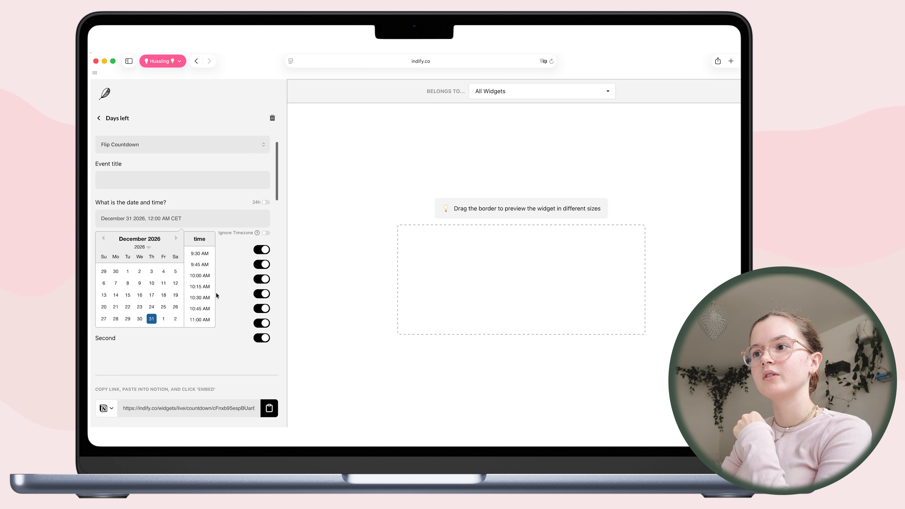
{"action": "scroll", "coordinate": [206, 303], "scroll_direction": "down", "scroll_amount": 3}
{"action": "left_click", "coordinate": [207, 306]}
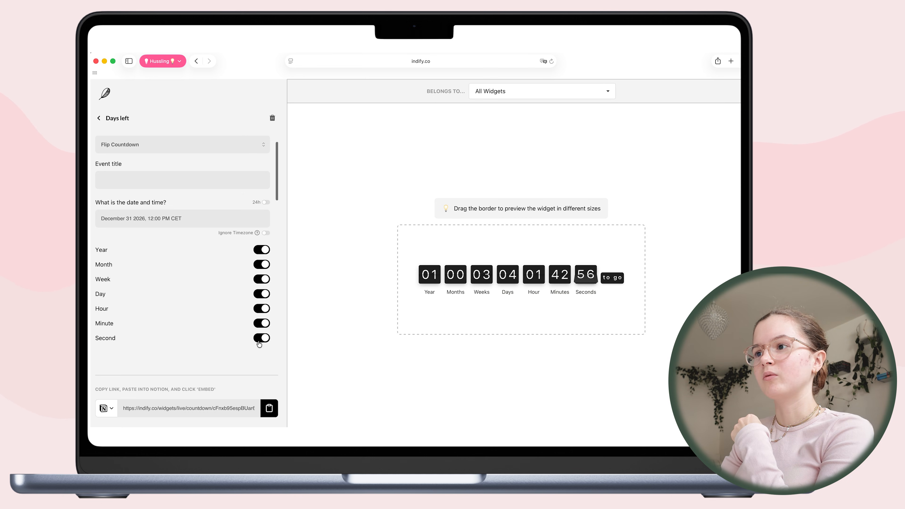
Switch off the Second, Minute and Hour units of the countdown.
{"action": "left_click", "coordinate": [259, 340]}
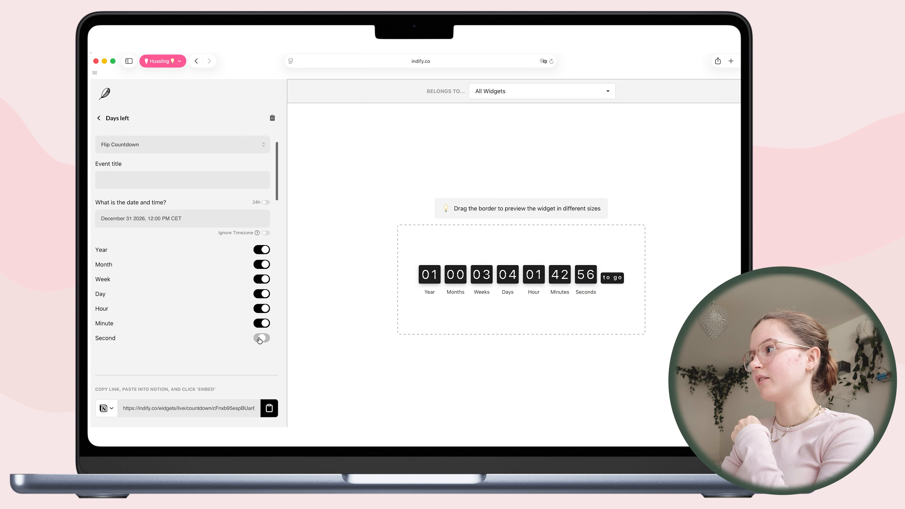
{"action": "left_click", "coordinate": [260, 324]}
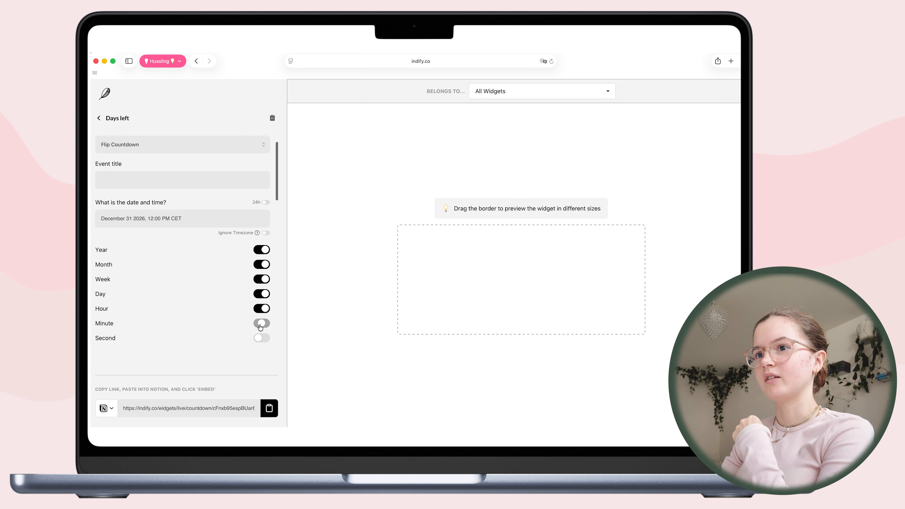
{"action": "left_click", "coordinate": [262, 308]}
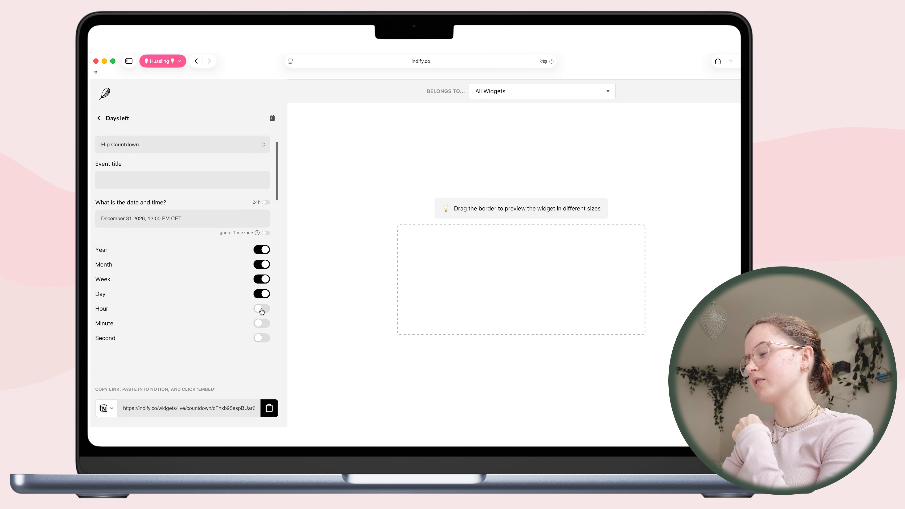
Title the event "End of 2026" and set the light mode colors: text #D4969B, panel #FAF9F2, digits #385242.
{"action": "scroll", "coordinate": [176, 253], "scroll_direction": "down", "scroll_amount": 10}
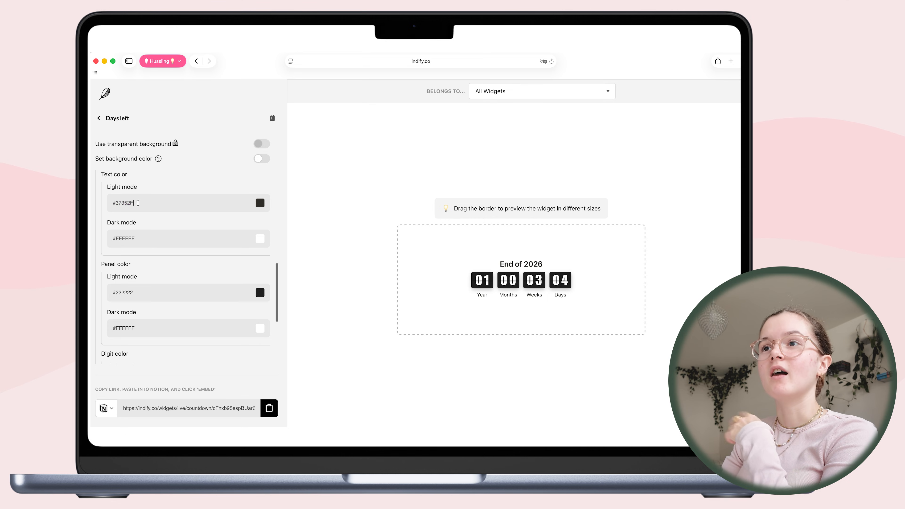
{"action": "left_click_drag", "start_coordinate": [138, 203], "coordinate": [111, 202]}
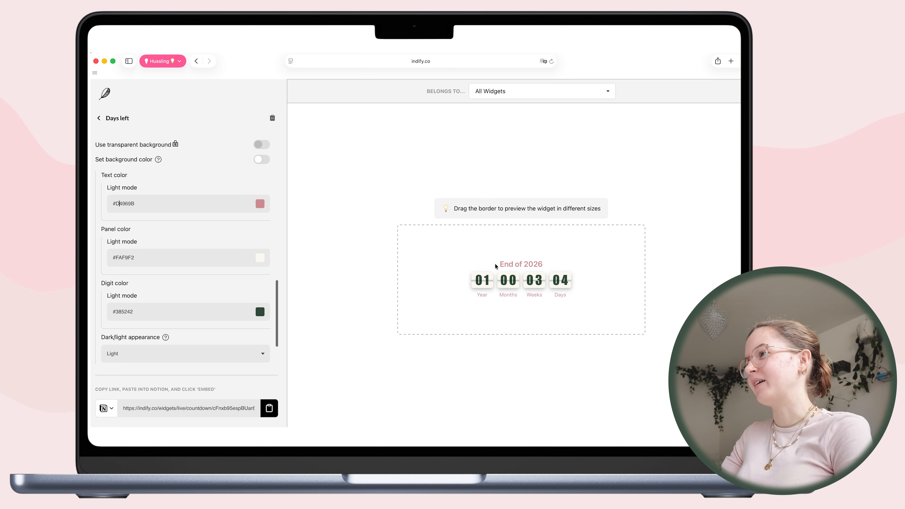
Review the countdown preview's title and digits against the widget's date, font and color settings.
{"action": "left_click_drag", "start_coordinate": [504, 264], "coordinate": [535, 267]}
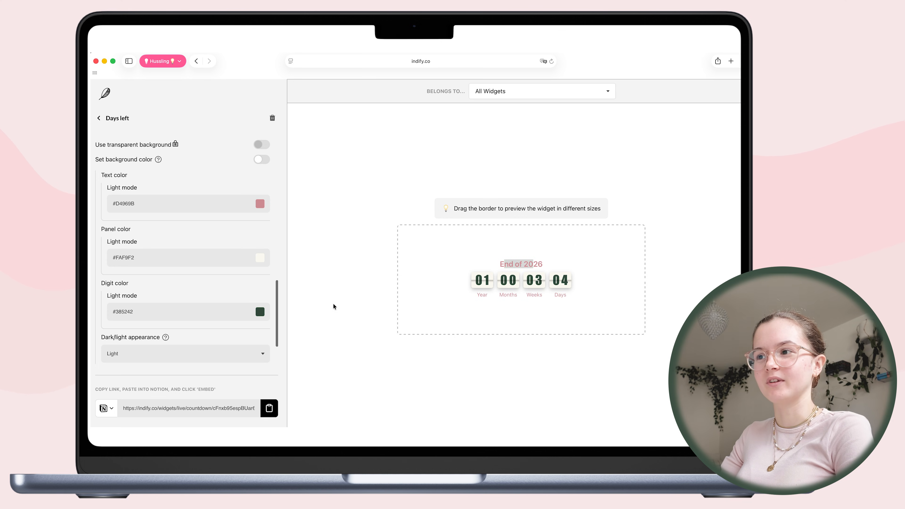
{"action": "scroll", "coordinate": [195, 311], "scroll_direction": "down", "scroll_amount": 3}
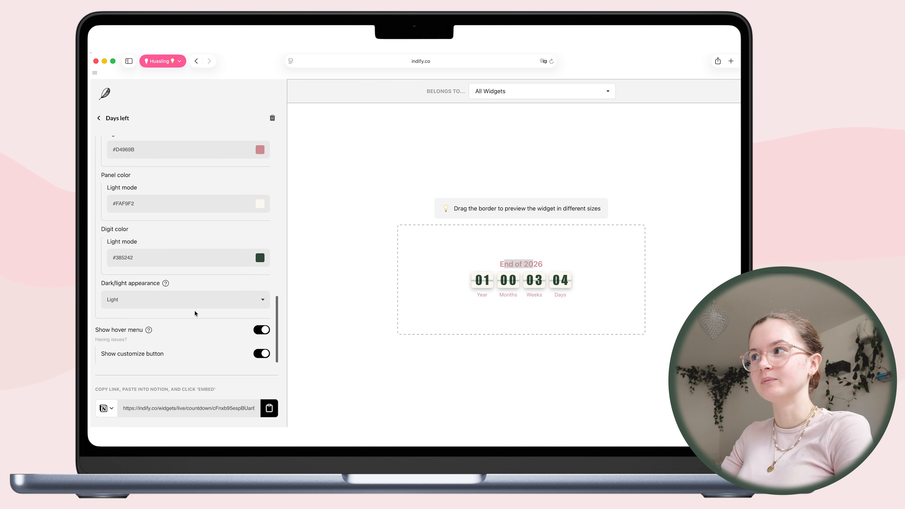
{"action": "left_click_drag", "start_coordinate": [491, 263], "coordinate": [557, 262]}
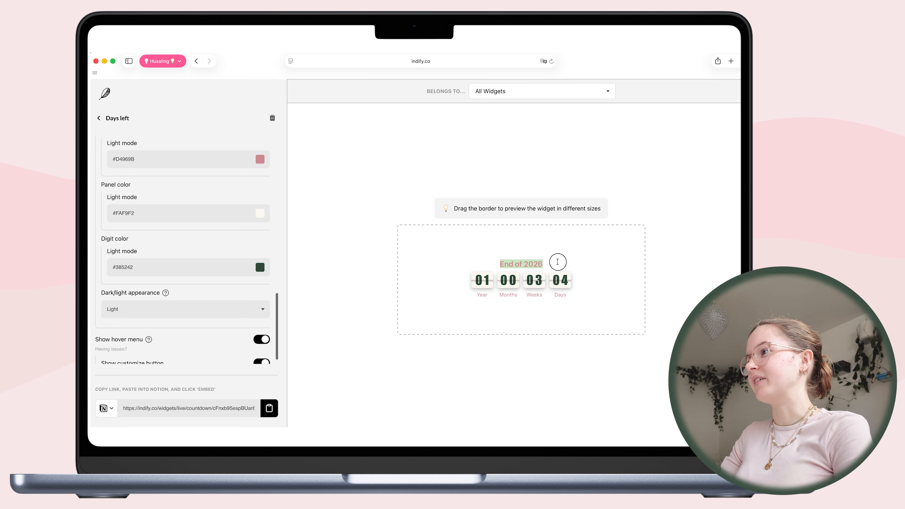
{"action": "left_click", "coordinate": [581, 273]}
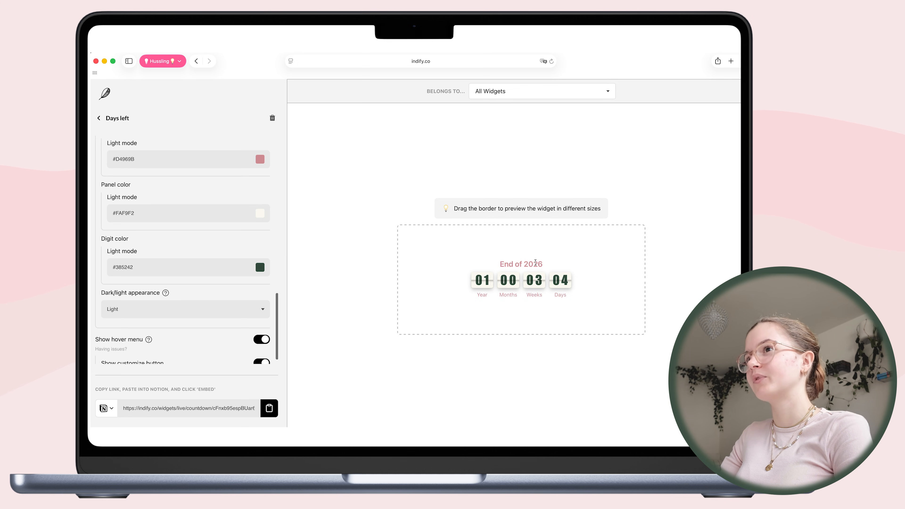
{"action": "scroll", "coordinate": [218, 286], "scroll_direction": "down", "scroll_amount": 1}
{"action": "scroll", "coordinate": [218, 288], "scroll_direction": "up", "scroll_amount": 10}
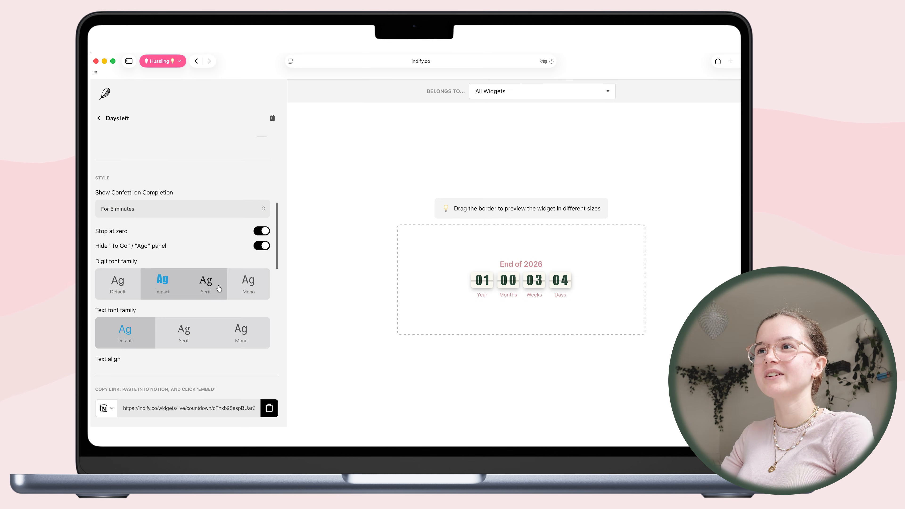
{"action": "scroll", "coordinate": [218, 288], "scroll_direction": "up", "scroll_amount": 2}
{"action": "scroll", "coordinate": [228, 275], "scroll_direction": "up", "scroll_amount": 3}
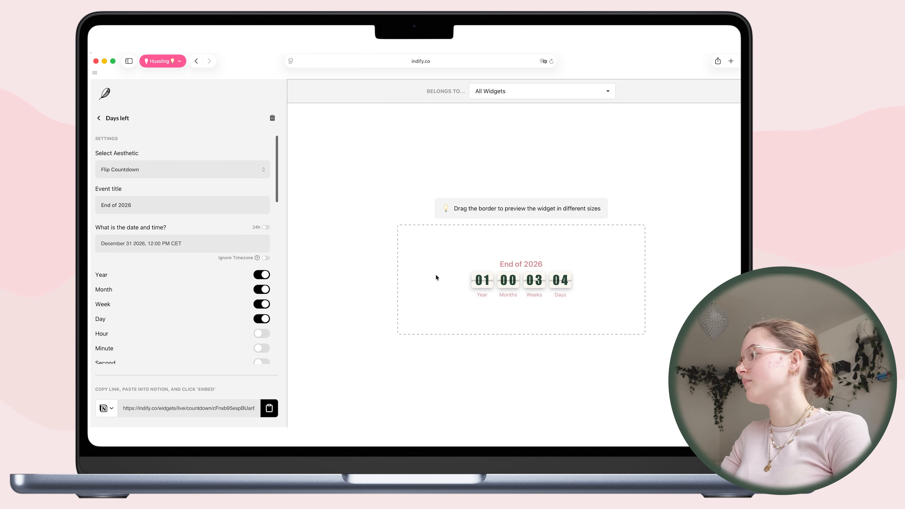
{"action": "scroll", "coordinate": [146, 371], "scroll_direction": "down", "scroll_amount": 10}
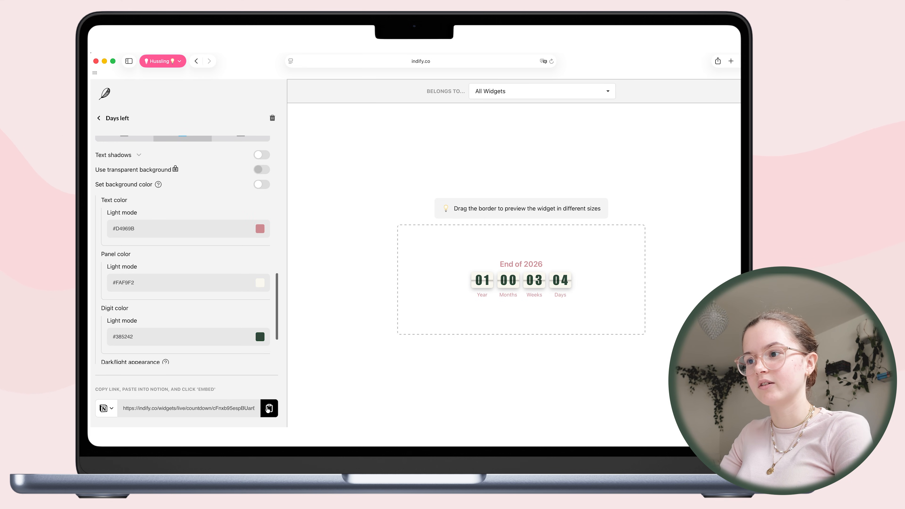
Copy the countdown widget's link and embed it below the 2026 page title in Notion.
{"action": "left_click", "coordinate": [268, 409]}
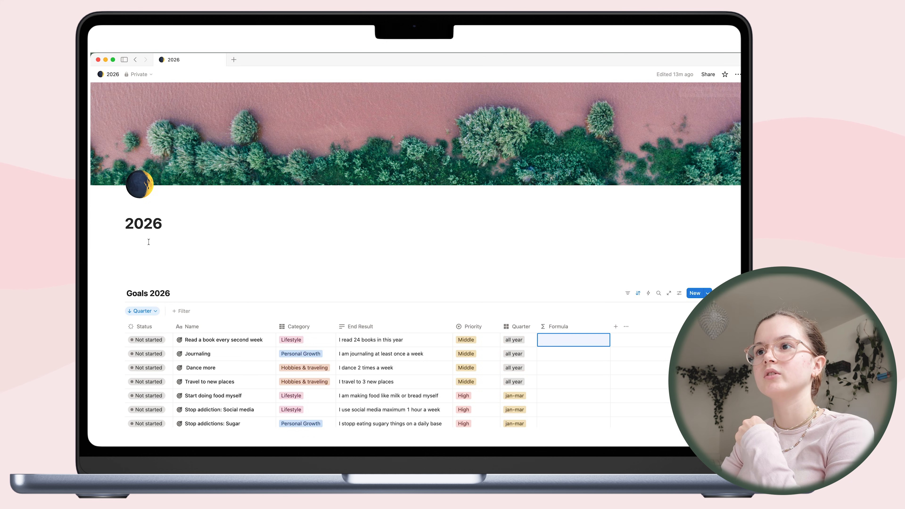
{"action": "left_click", "coordinate": [139, 247]}
{"action": "key", "text": "super+v"}
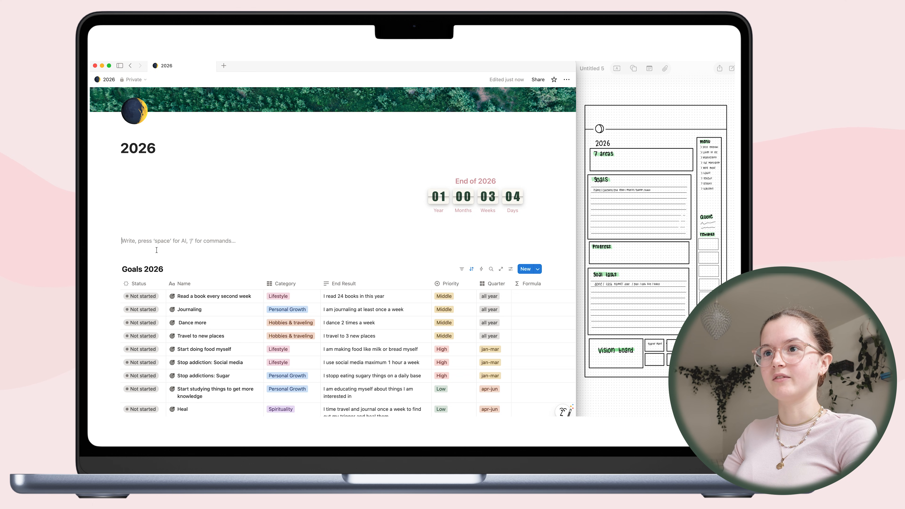
Turn the empty text block between the countdown and the Goals 2026 database into 2 columns.
{"action": "left_click", "coordinate": [115, 241]}
{"action": "mouse_move", "coordinate": [125, 204]}
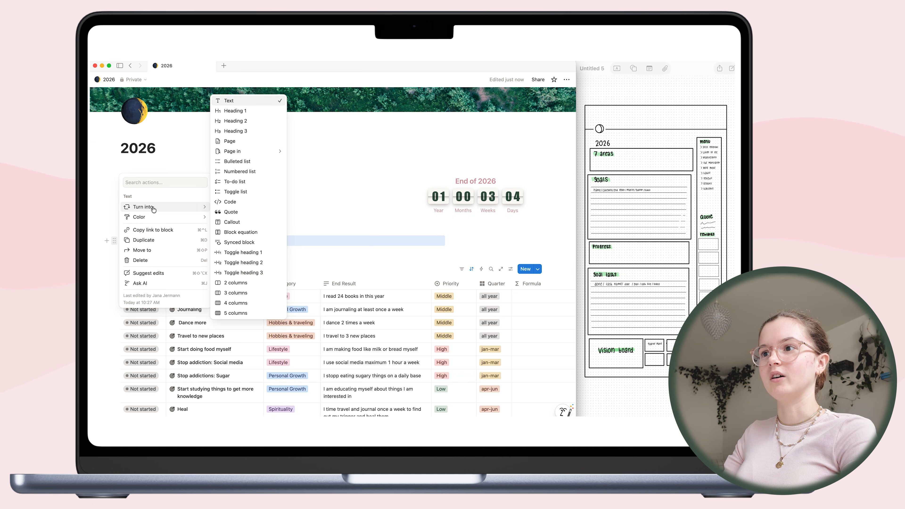
{"action": "left_click", "coordinate": [245, 283]}
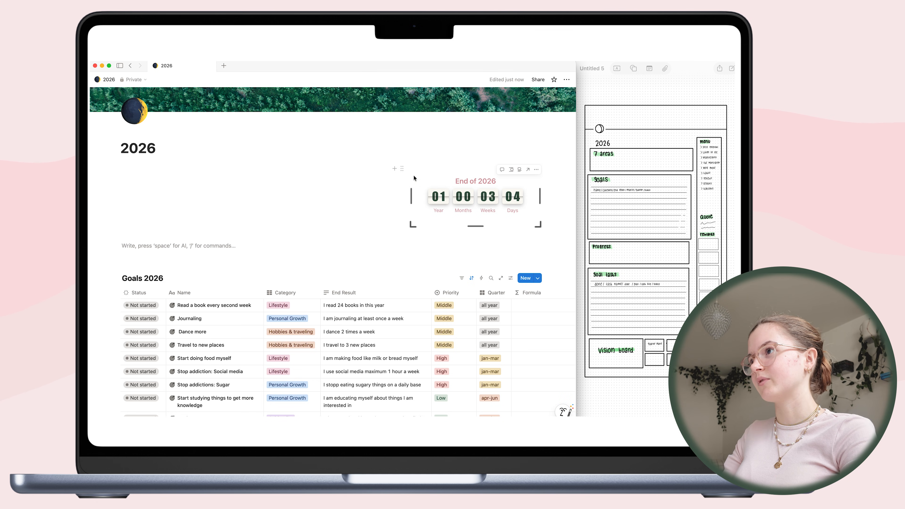
Resize the countdown embed and move the Goals 2026 database into the column beside it.
{"action": "left_click", "coordinate": [489, 226]}
{"action": "left_click_drag", "start_coordinate": [482, 238], "coordinate": [481, 236]}
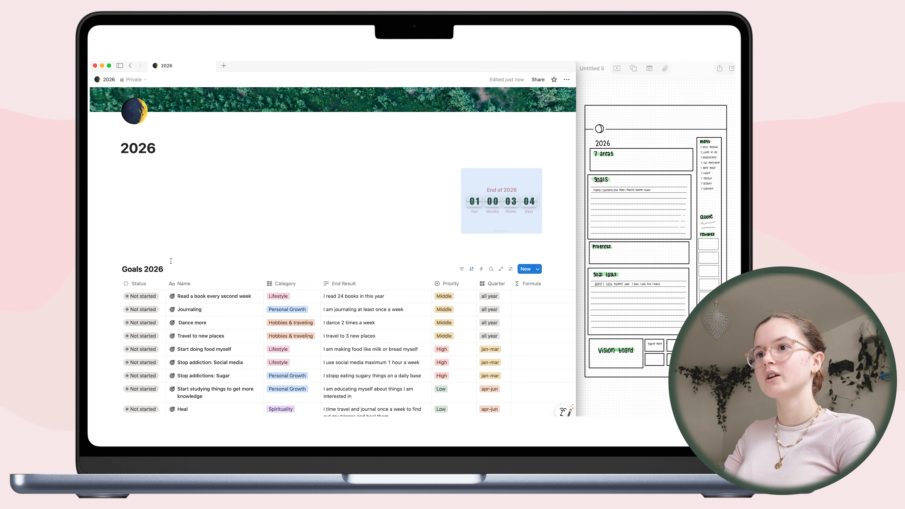
{"action": "left_click_drag", "start_coordinate": [113, 269], "coordinate": [141, 195]}
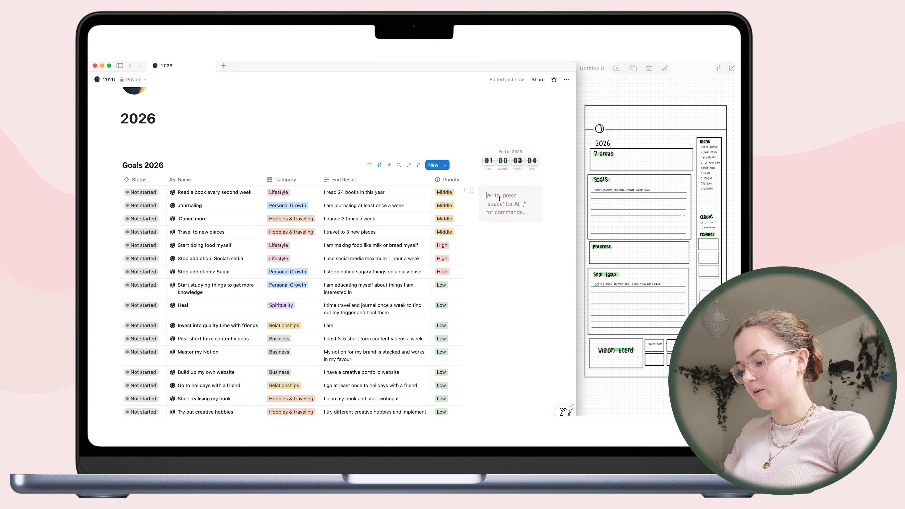
Add a green "Menu" heading to the callout under the countdown and list subpages from 2025 reflection to Highlights below it.
{"action": "type", "text": "Menu"}
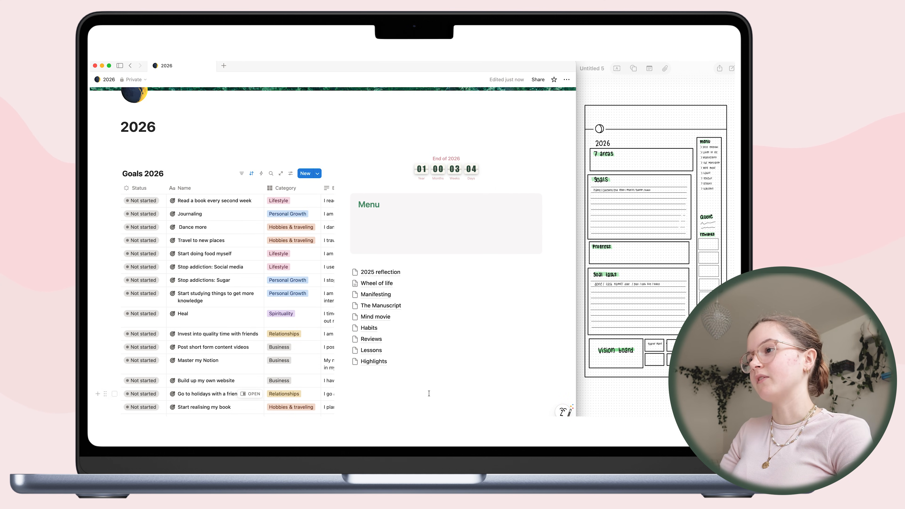
{"action": "left_click_drag", "start_coordinate": [418, 392], "coordinate": [362, 217]}
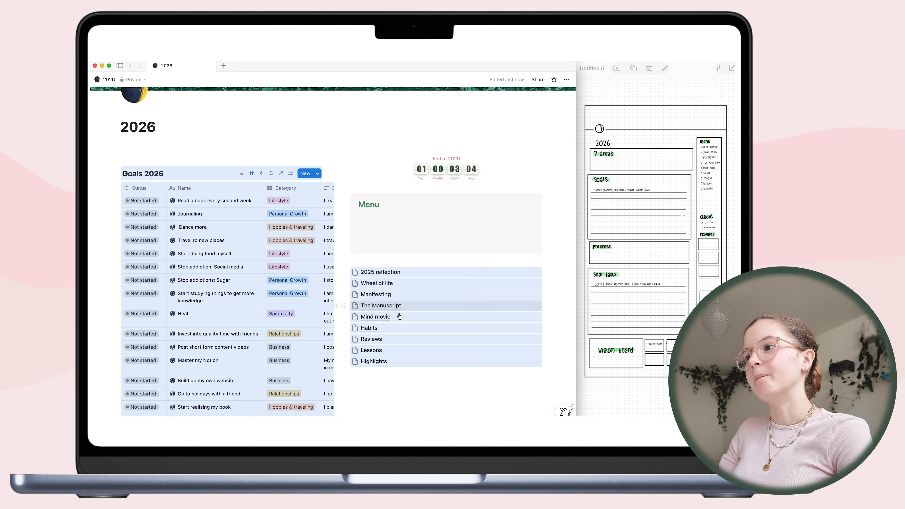
{"action": "left_click", "coordinate": [418, 392]}
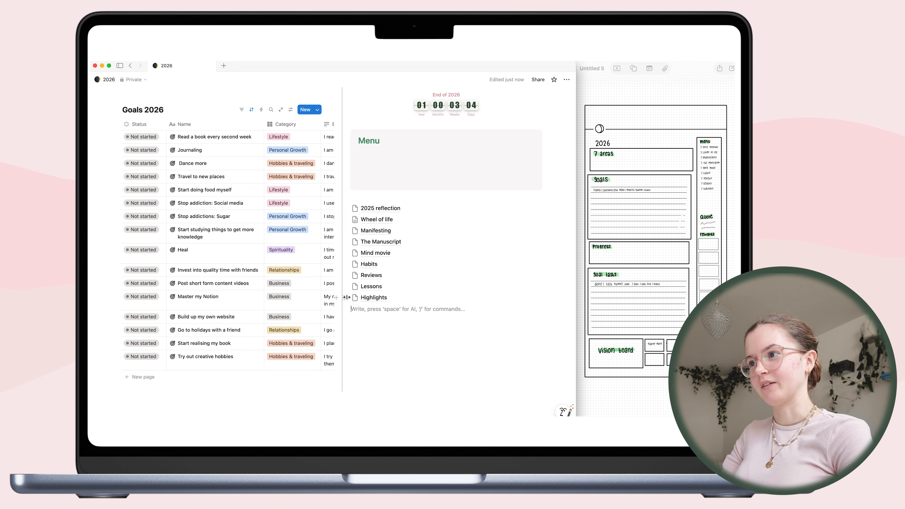
Move the subpages from 2025 reflection to Highlights into the Menu callout below its heading.
{"action": "left_click", "coordinate": [343, 297]}
{"action": "left_click", "coordinate": [343, 208]}
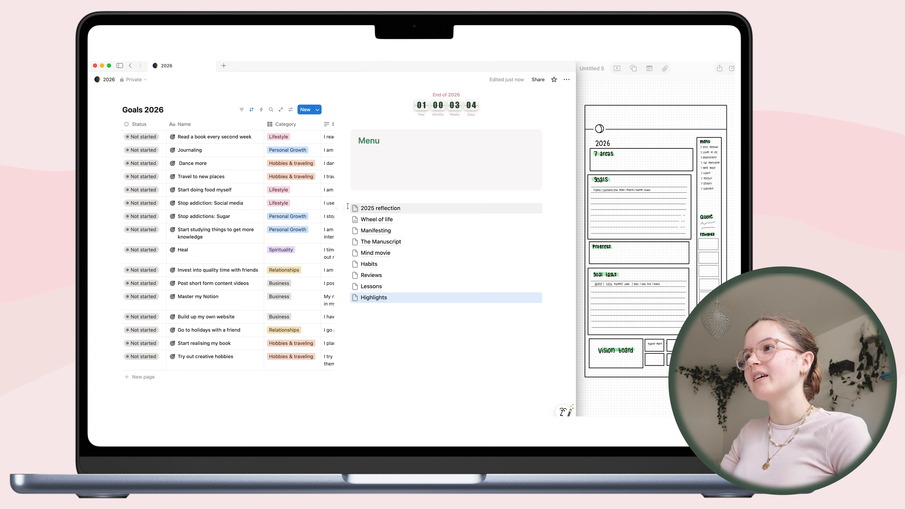
{"action": "left_click_drag", "start_coordinate": [343, 208], "coordinate": [384, 161]}
{"action": "left_click_drag", "start_coordinate": [344, 219], "coordinate": [369, 178]}
{"action": "left_click_drag", "start_coordinate": [343, 230], "coordinate": [376, 184]}
{"action": "left_click_drag", "start_coordinate": [343, 242], "coordinate": [376, 196]}
{"action": "left_click_drag", "start_coordinate": [344, 252], "coordinate": [375, 213]}
{"action": "left_click_drag", "start_coordinate": [343, 264], "coordinate": [376, 229]}
{"action": "left_click_drag", "start_coordinate": [343, 286], "coordinate": [377, 238]}
Add a new subpage named Reviews inside the Menu callout and return to the 2026 page.
{"action": "left_click", "coordinate": [381, 252]}
{"action": "type", "text": "/pae"}
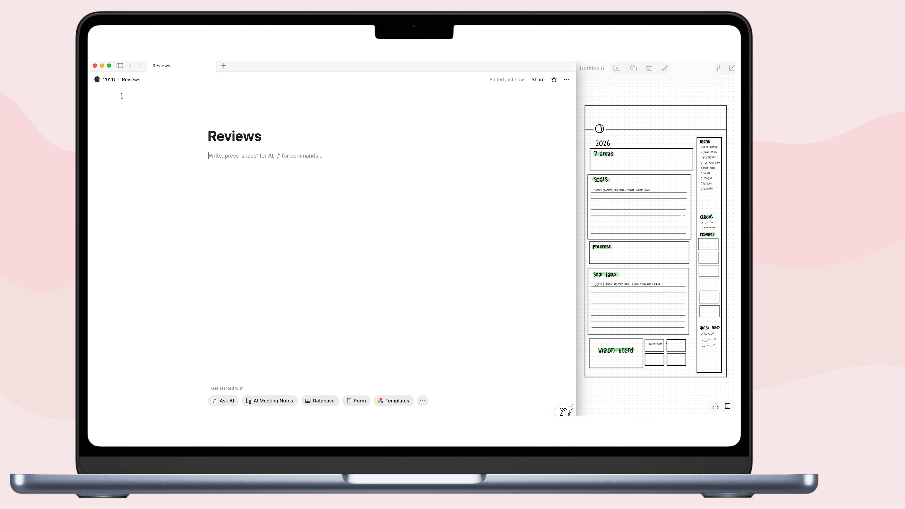
{"action": "key", "text": "super+bracketleft"}
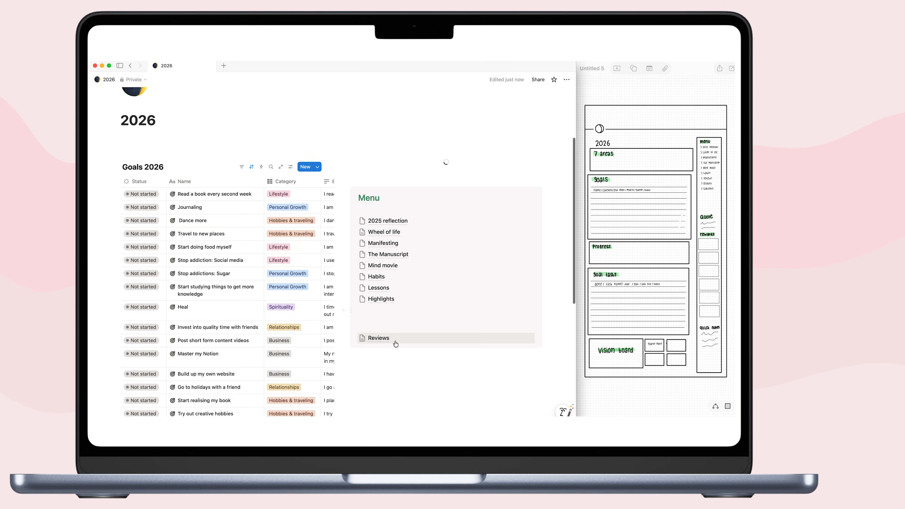
{"action": "left_click", "coordinate": [370, 366]}
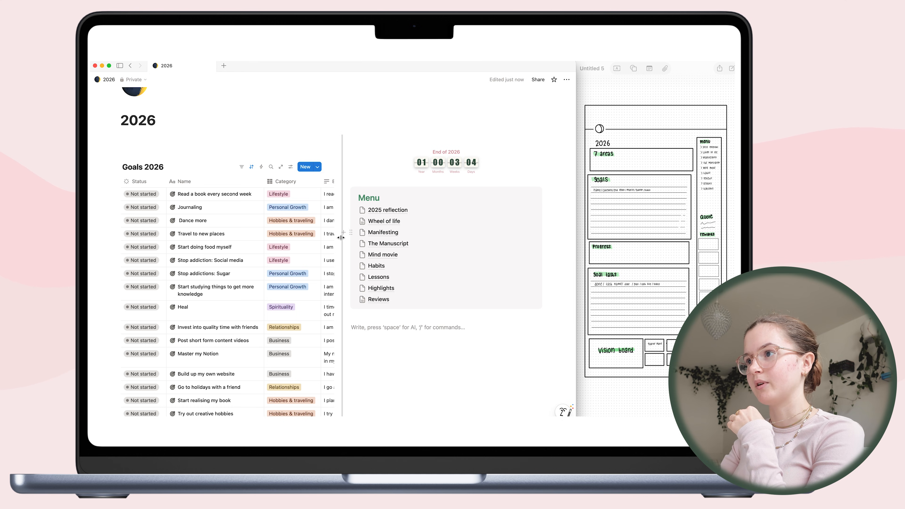
Widen the Goals 2026 column so the End Result property shows and the countdown and menu column gets narrower.
{"action": "left_click_drag", "start_coordinate": [340, 244], "coordinate": [452, 221]}
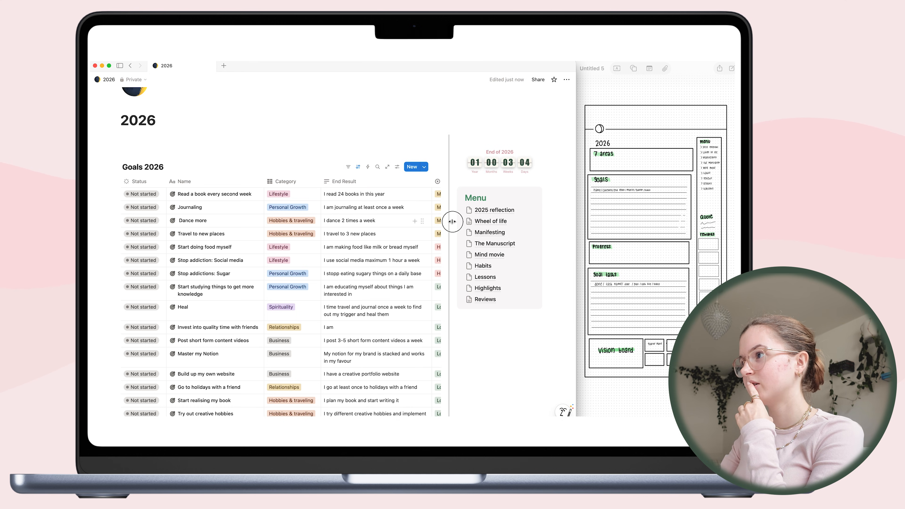
{"action": "scroll", "coordinate": [470, 285], "scroll_direction": "down", "scroll_amount": 1}
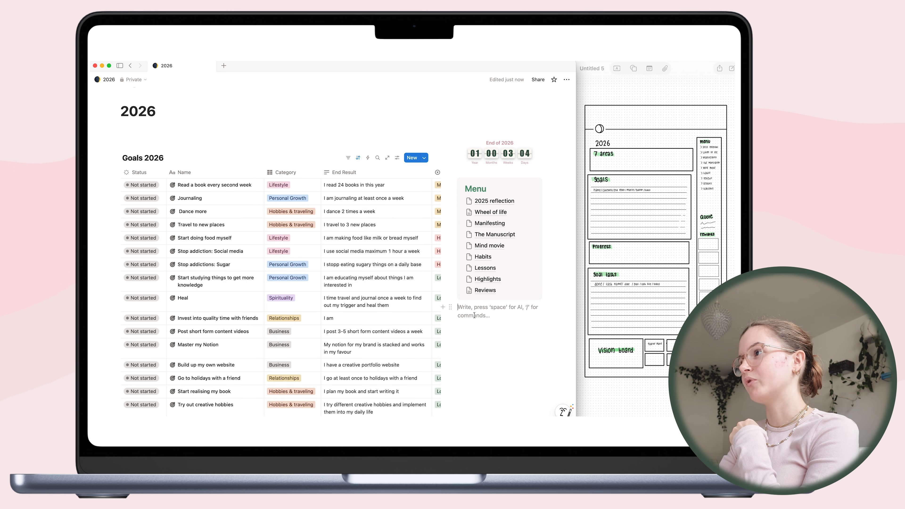
{"action": "scroll", "coordinate": [474, 315], "scroll_direction": "down", "scroll_amount": 2}
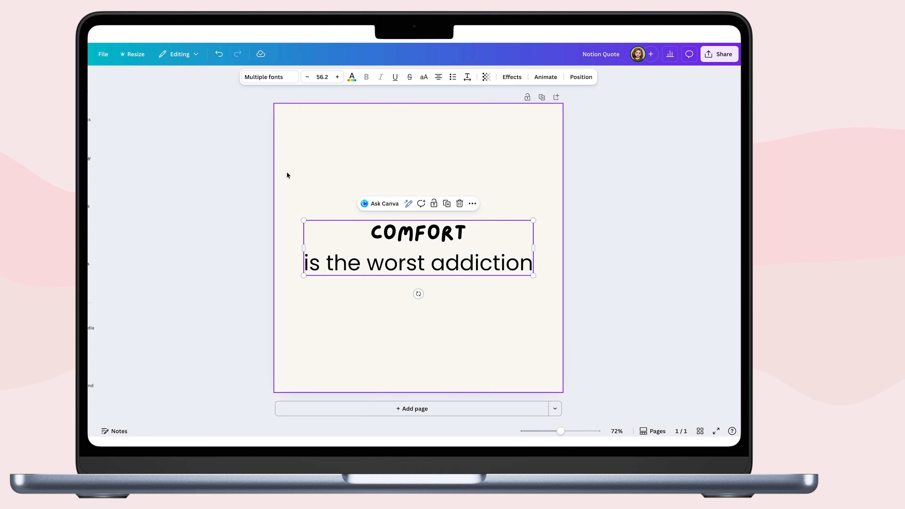
Switch to the Notion Quote design in Canva, enlarge the word COMFORT and place sparkle graphics on both sides of it.
{"action": "left_click", "coordinate": [288, 175]}
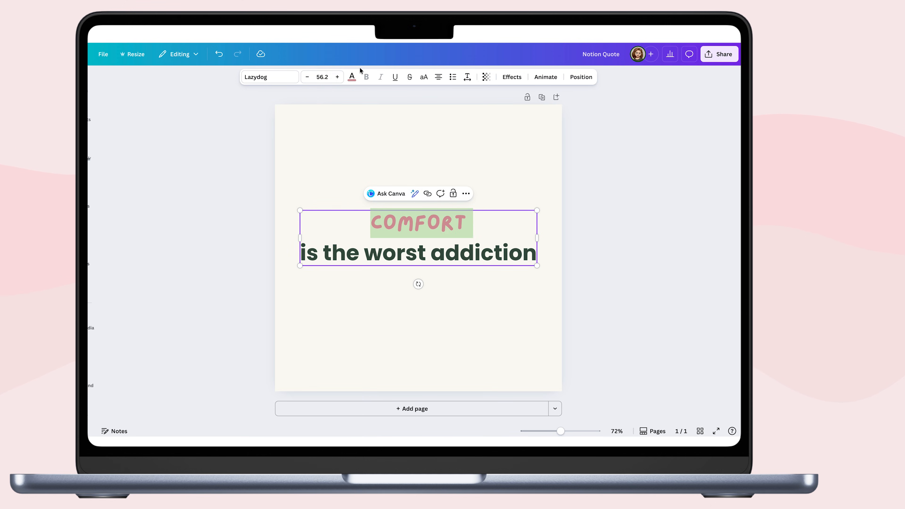
{"action": "left_click", "coordinate": [337, 76]}
{"action": "left_click", "coordinate": [337, 77]}
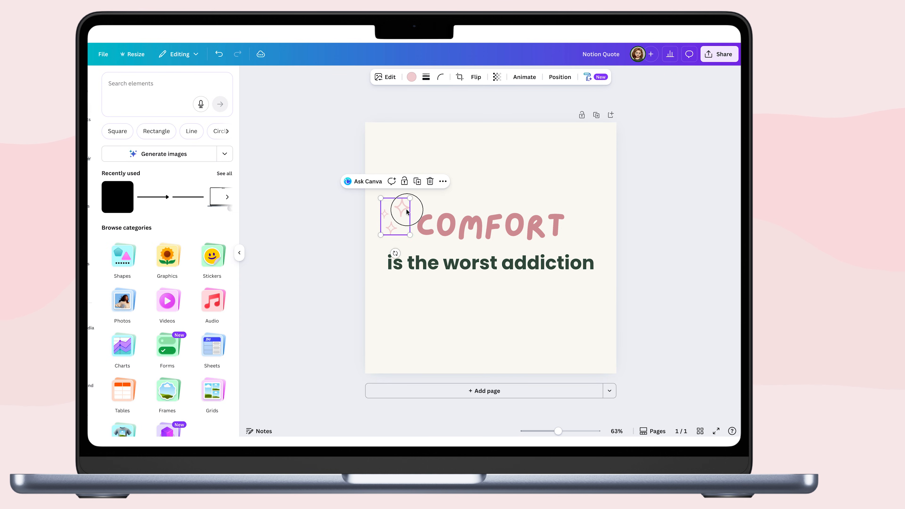
{"action": "left_click_drag", "start_coordinate": [404, 208], "coordinate": [584, 303]}
{"action": "left_click", "coordinate": [391, 202]}
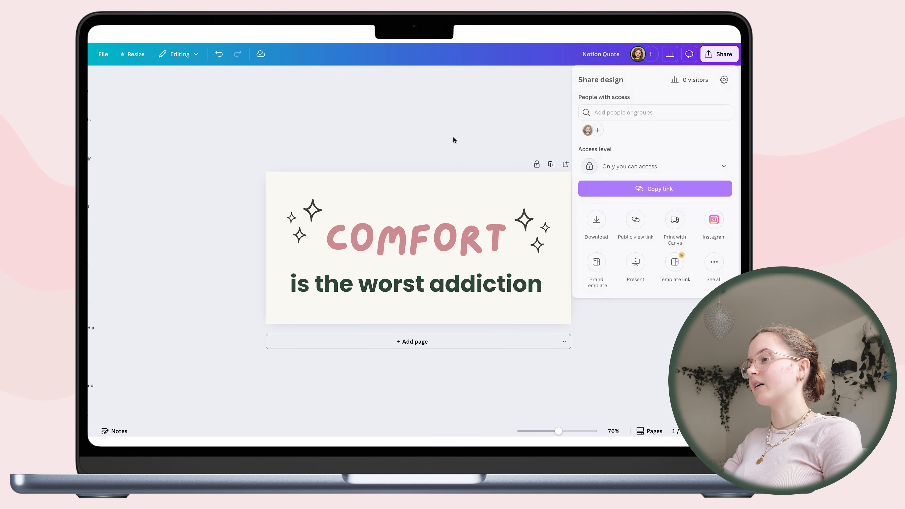
{"action": "left_click", "coordinate": [453, 140]}
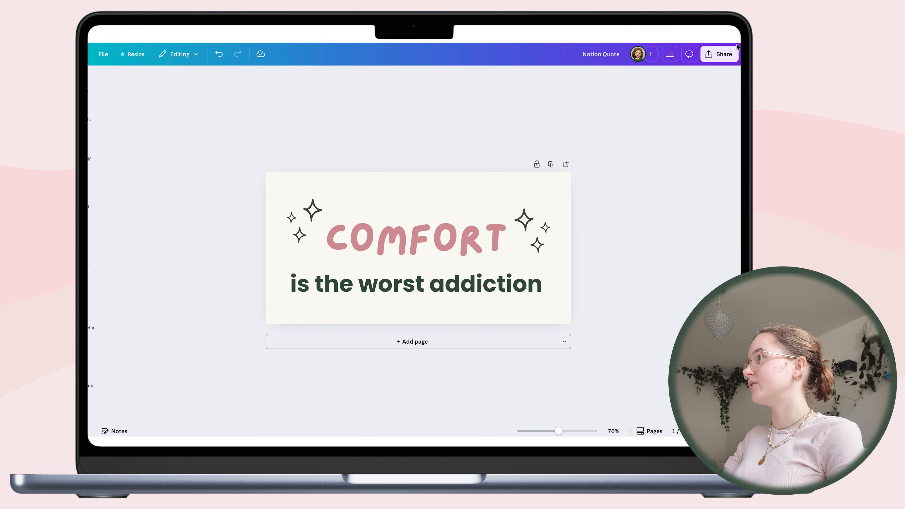
Share the quote design as an embed and copy its smart embed link.
{"action": "left_click", "coordinate": [718, 54]}
{"action": "left_click", "coordinate": [714, 261]}
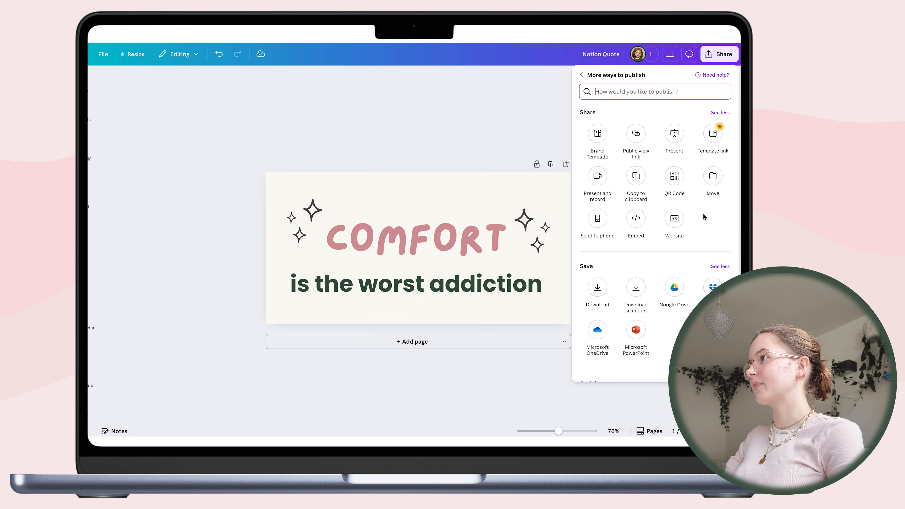
{"action": "left_click", "coordinate": [640, 222]}
{"action": "left_click", "coordinate": [634, 121]}
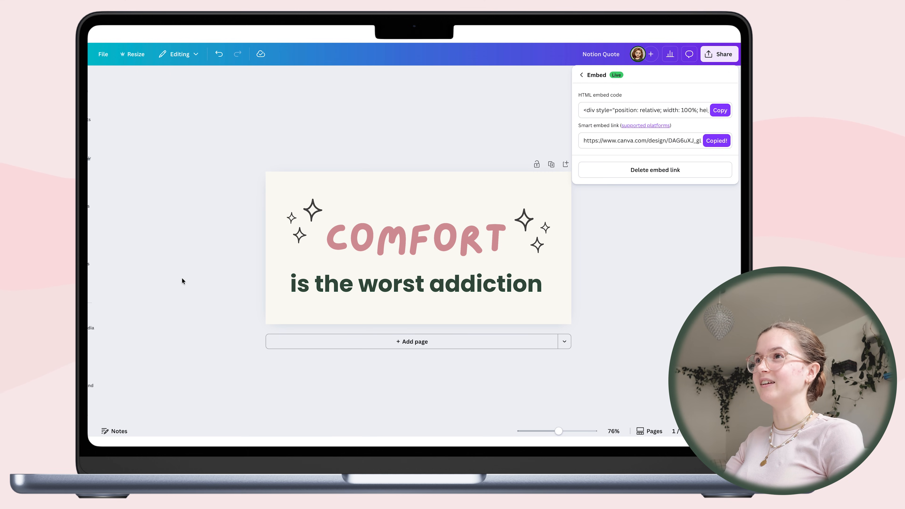
{"action": "left_click", "coordinate": [424, 140]}
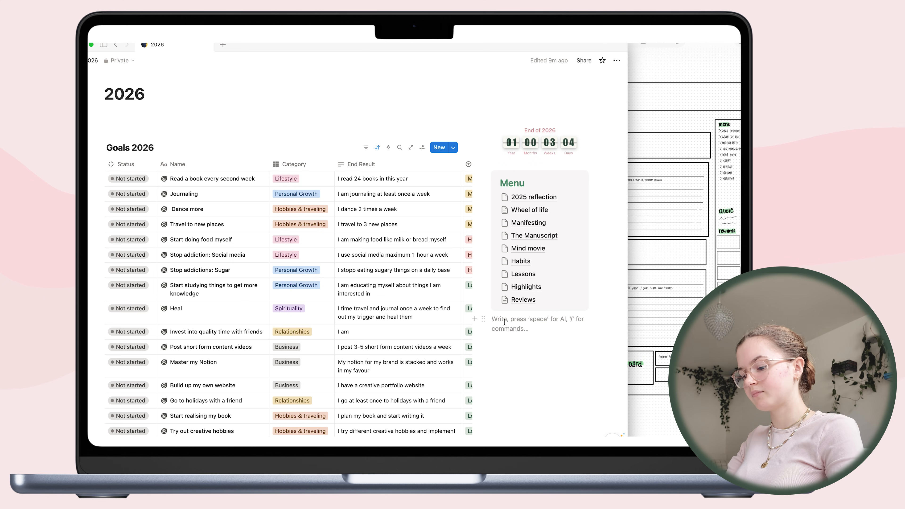
Switch to Notion, paste the quote link as an embed below the Menu callout and reduce the embed's height to fit the quote.
{"action": "key", "text": "super+v"}
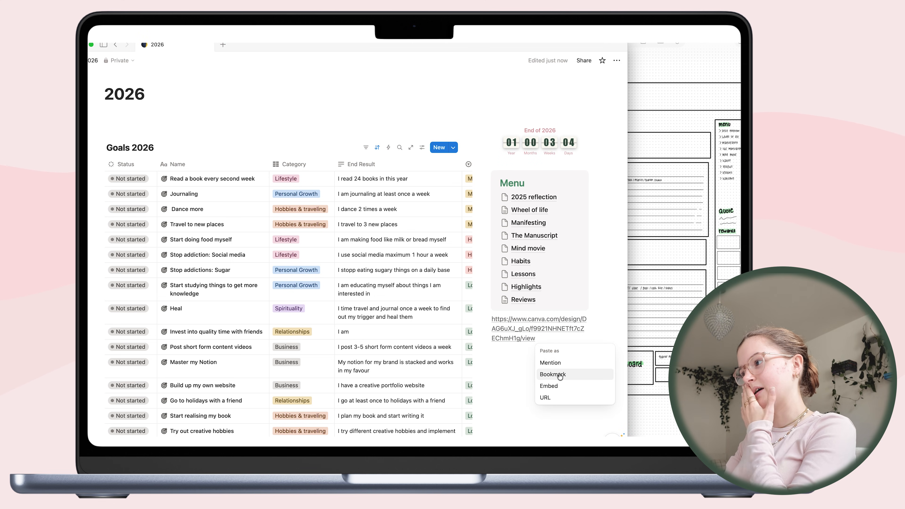
{"action": "left_click", "coordinate": [557, 386]}
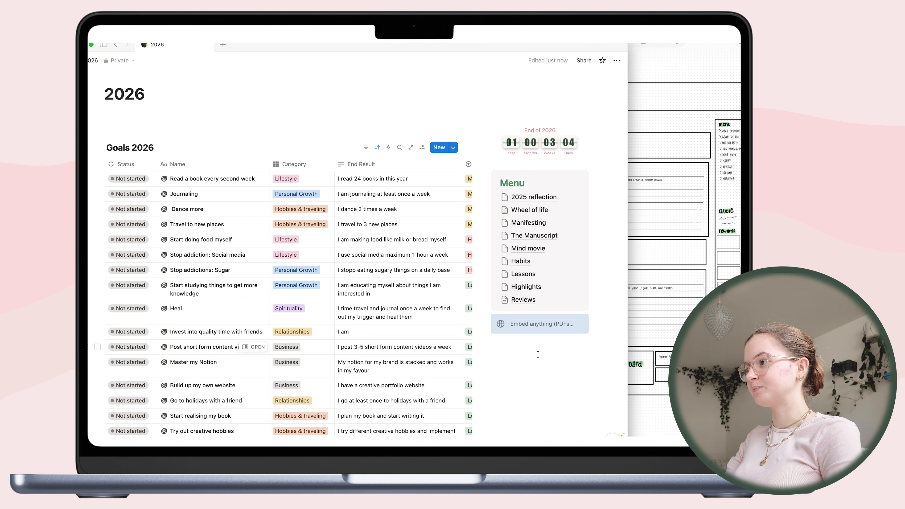
{"action": "scroll", "coordinate": [540, 363], "scroll_direction": "down", "scroll_amount": 5}
{"action": "scroll", "coordinate": [540, 369], "scroll_direction": "down", "scroll_amount": 5}
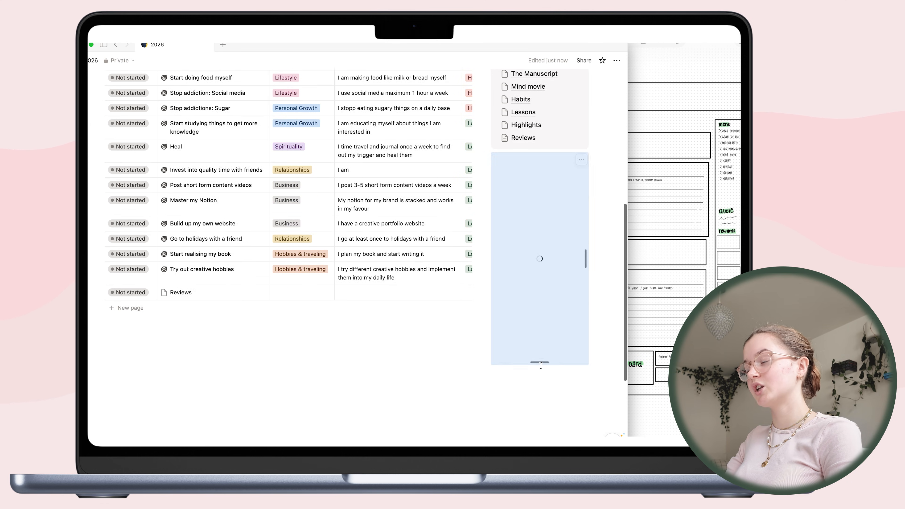
{"action": "left_click_drag", "start_coordinate": [539, 352], "coordinate": [533, 189]}
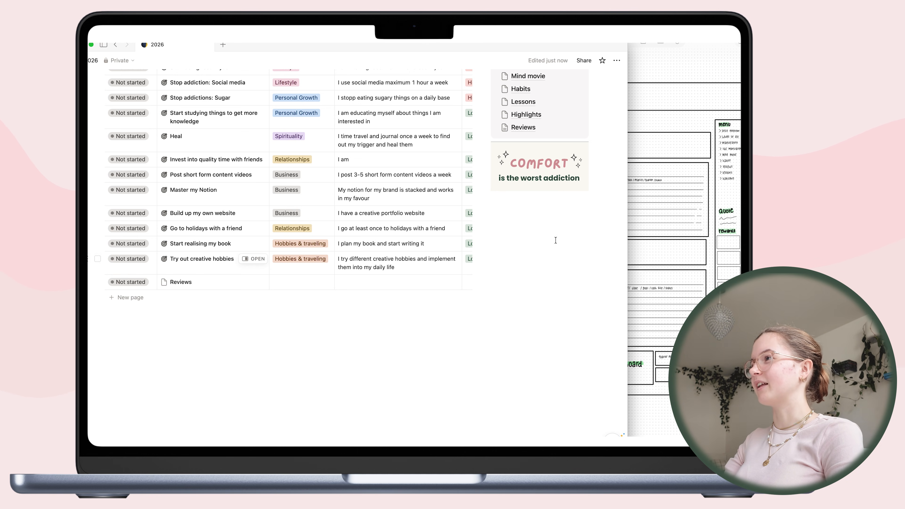
Review the 2026 page layout from the cover image down to the quote embed below the menu.
{"action": "scroll", "coordinate": [555, 240], "scroll_direction": "up", "scroll_amount": 6}
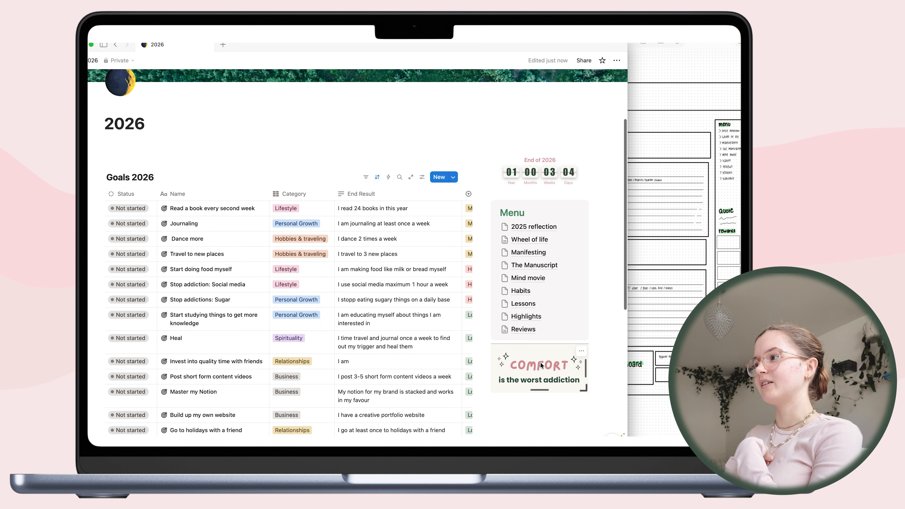
{"action": "scroll", "coordinate": [531, 374], "scroll_direction": "down", "scroll_amount": 2}
{"action": "scroll", "coordinate": [516, 325], "scroll_direction": "up", "scroll_amount": 4}
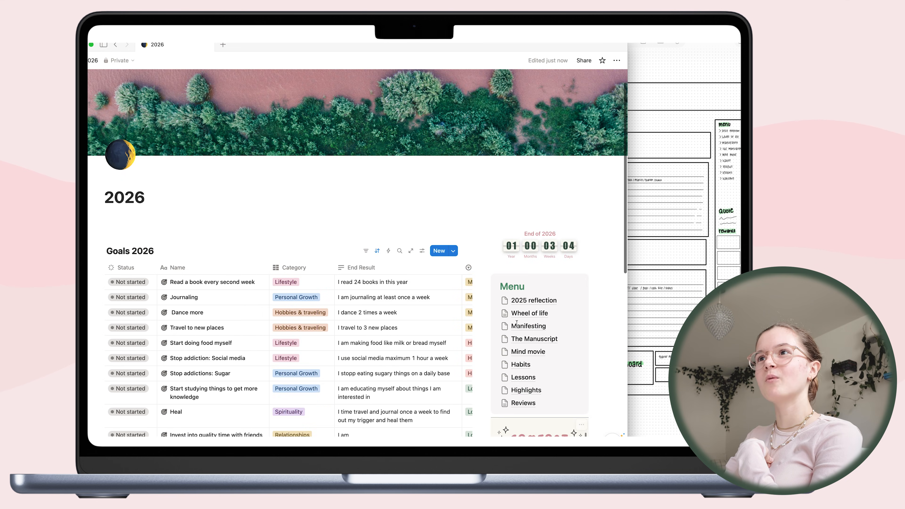
{"action": "scroll", "coordinate": [534, 310], "scroll_direction": "down", "scroll_amount": 5}
{"action": "scroll", "coordinate": [527, 298], "scroll_direction": "up", "scroll_amount": 1}
{"action": "scroll", "coordinate": [527, 298], "scroll_direction": "up", "scroll_amount": 1}
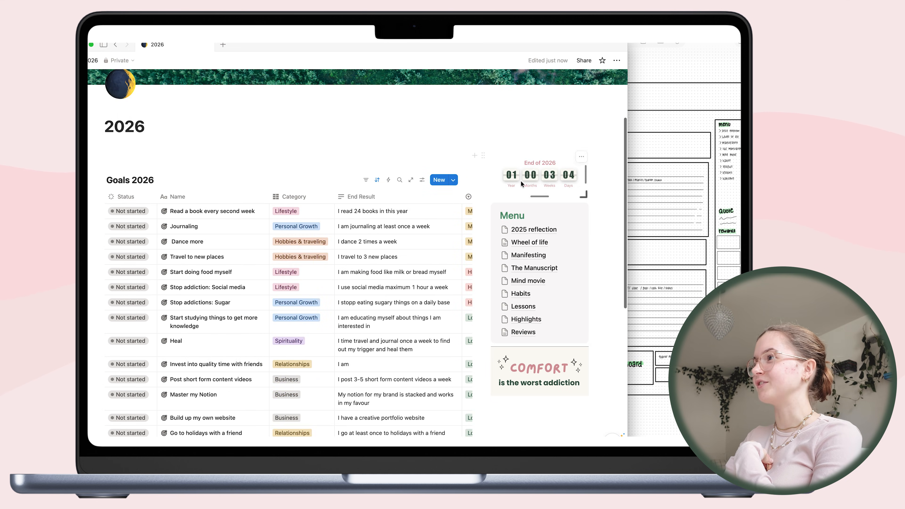
{"action": "scroll", "coordinate": [451, 224], "scroll_direction": "up", "scroll_amount": 3}
{"action": "scroll", "coordinate": [451, 224], "scroll_direction": "down", "scroll_amount": 6}
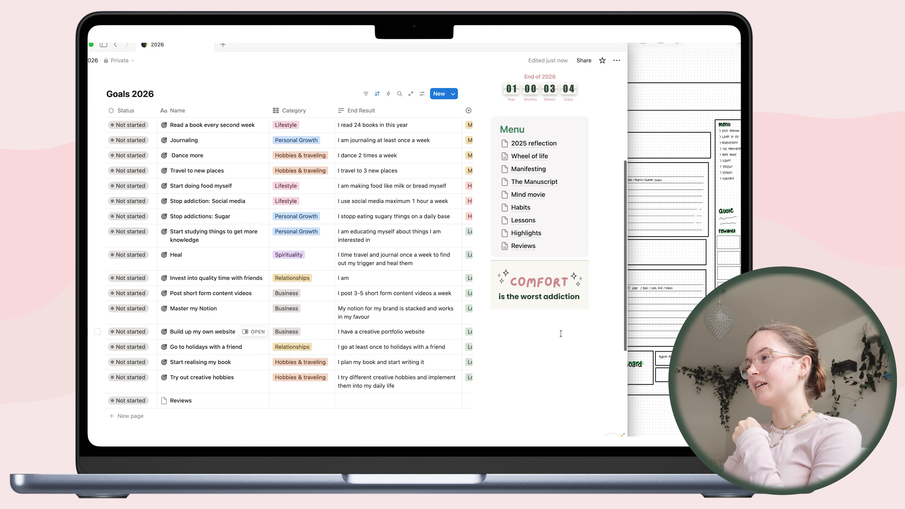
{"action": "scroll", "coordinate": [560, 334], "scroll_direction": "up", "scroll_amount": 1}
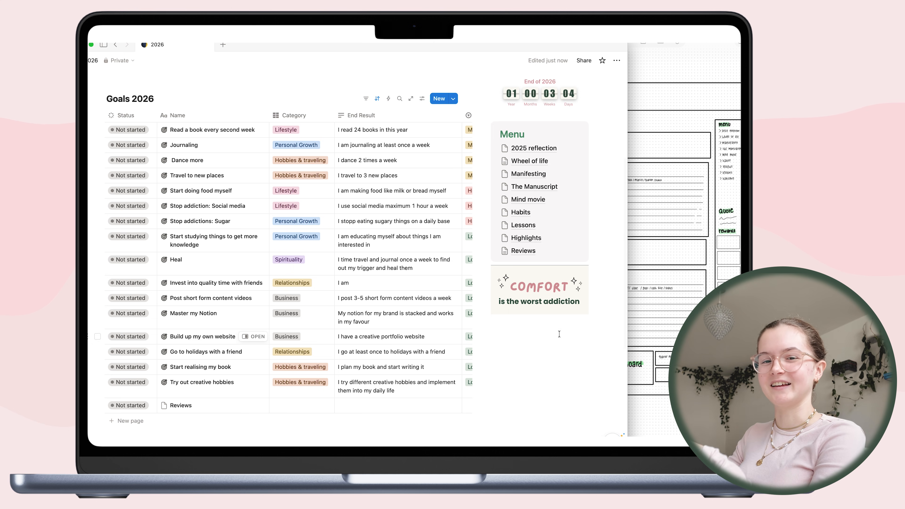
{"action": "scroll", "coordinate": [558, 334], "scroll_direction": "up", "scroll_amount": 6}
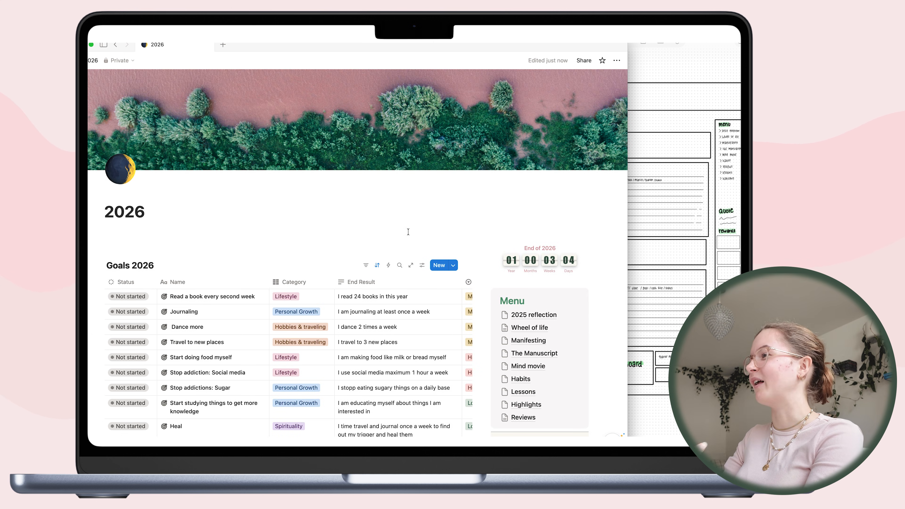
{"action": "scroll", "coordinate": [408, 232], "scroll_direction": "down", "scroll_amount": 8}
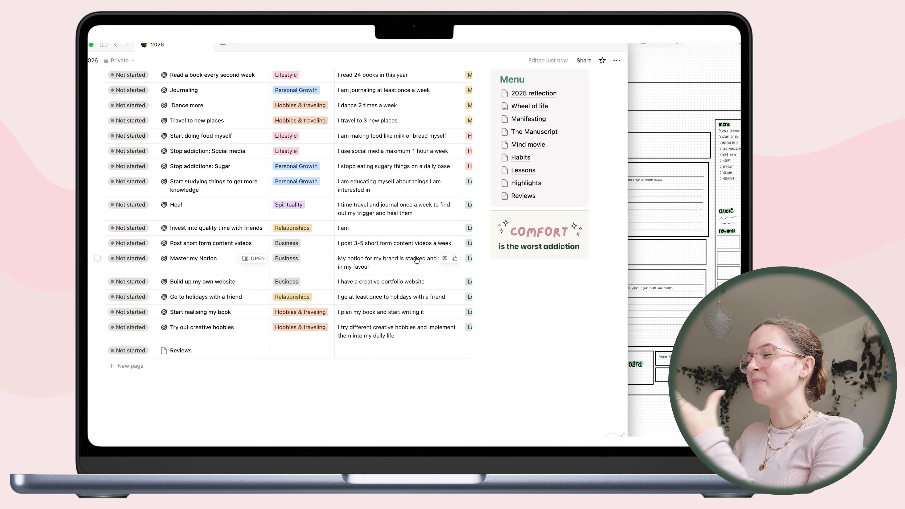
{"action": "scroll", "coordinate": [394, 219], "scroll_direction": "up", "scroll_amount": 8}
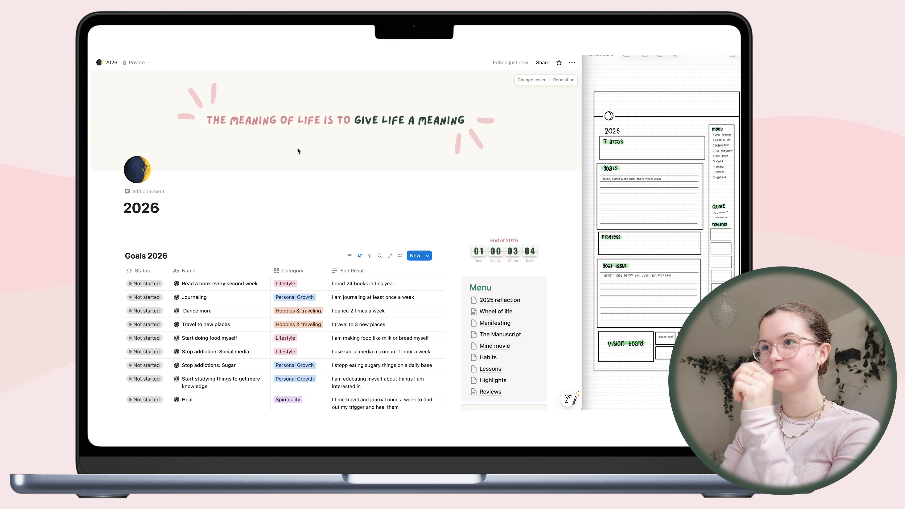
Look over the 2026 page with its new quote cover and place the cursor in the empty space below the title.
{"action": "scroll", "coordinate": [275, 184], "scroll_direction": "down", "scroll_amount": 5}
{"action": "scroll", "coordinate": [262, 226], "scroll_direction": "up", "scroll_amount": 5}
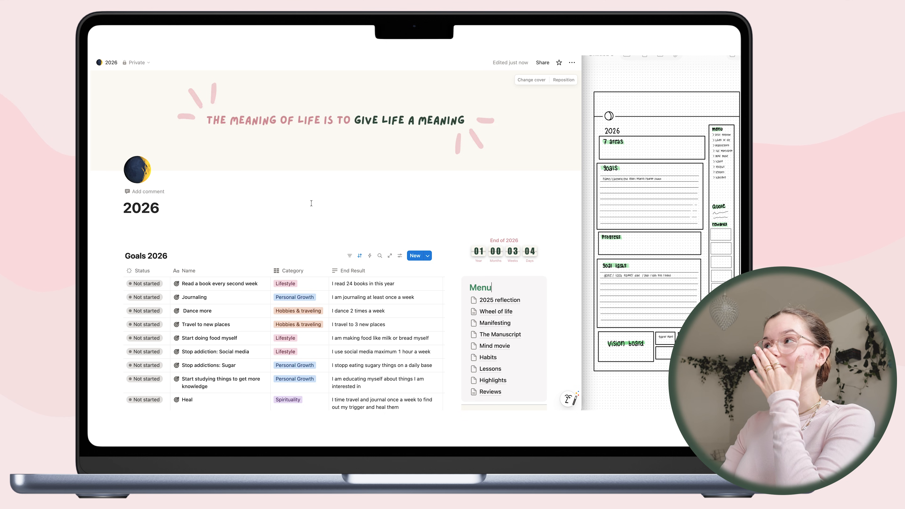
{"action": "scroll", "coordinate": [303, 237], "scroll_direction": "down", "scroll_amount": 1}
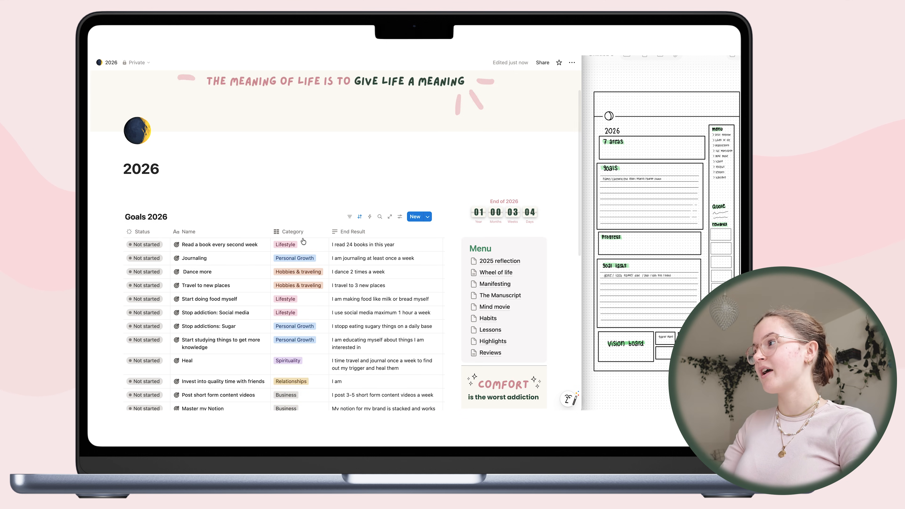
{"action": "scroll", "coordinate": [261, 236], "scroll_direction": "up", "scroll_amount": 1}
{"action": "left_click", "coordinate": [260, 234]}
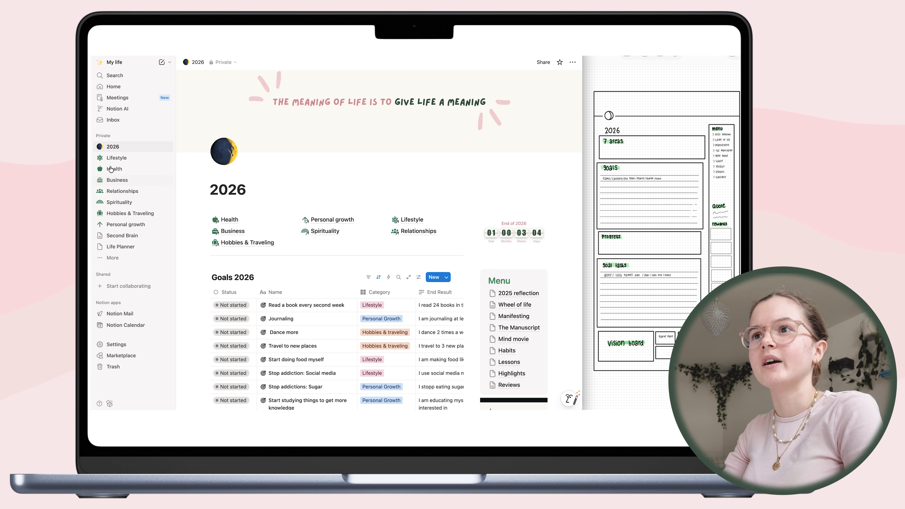
Change the Hobbies & Traveling page icon to a green palm tree and return to the 2026 page.
{"action": "left_click", "coordinate": [118, 214]}
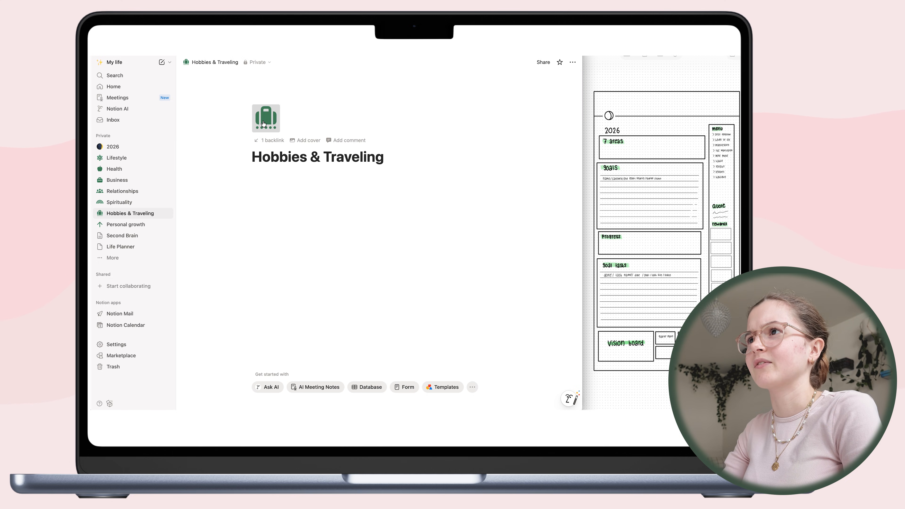
{"action": "left_click", "coordinate": [266, 117]}
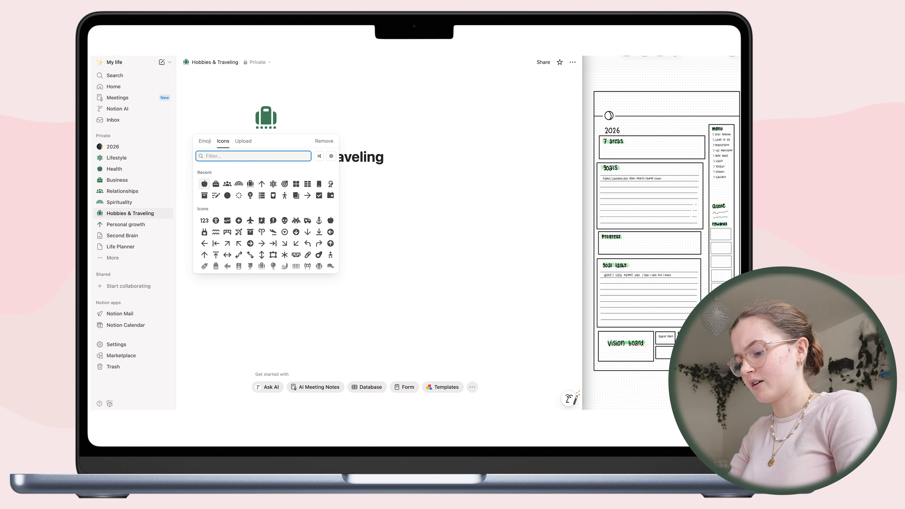
{"action": "type", "text": "trave"}
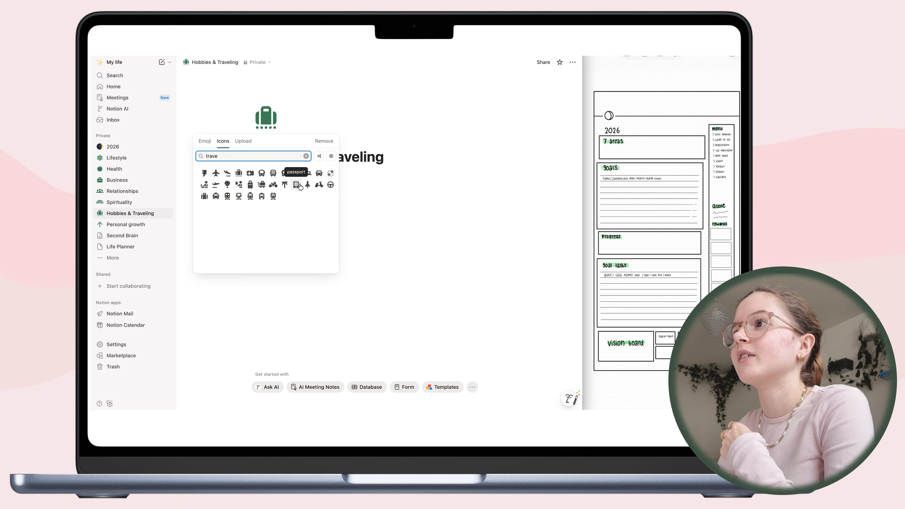
{"action": "left_click", "coordinate": [285, 184]}
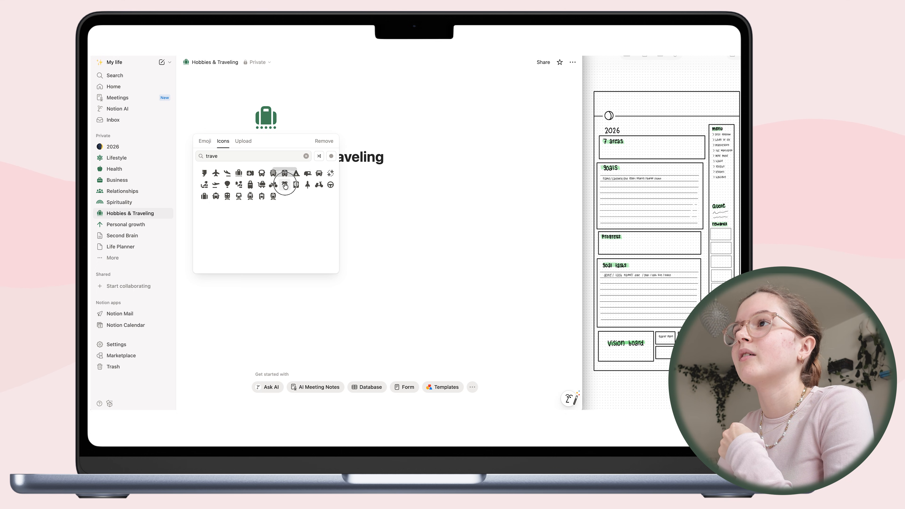
{"action": "left_click", "coordinate": [285, 210]}
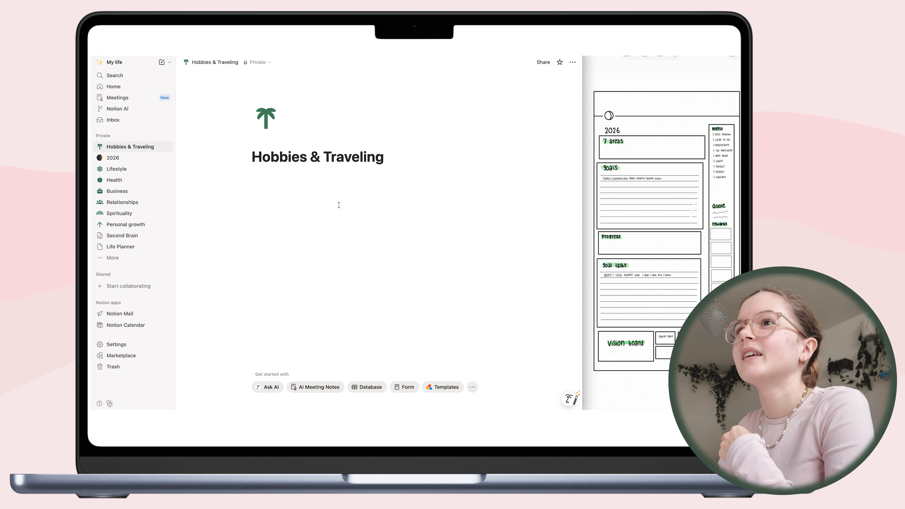
{"action": "left_click", "coordinate": [114, 157]}
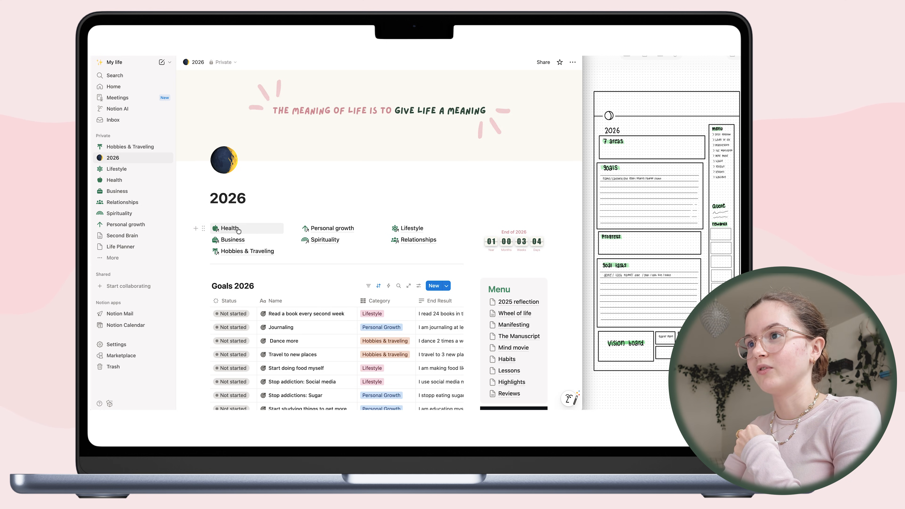
Review the 2026 page's life area links, countdown, Menu, quote embed and Goals 2026 table, down to the empty space below the table.
{"action": "mouse_move", "coordinate": [237, 230]}
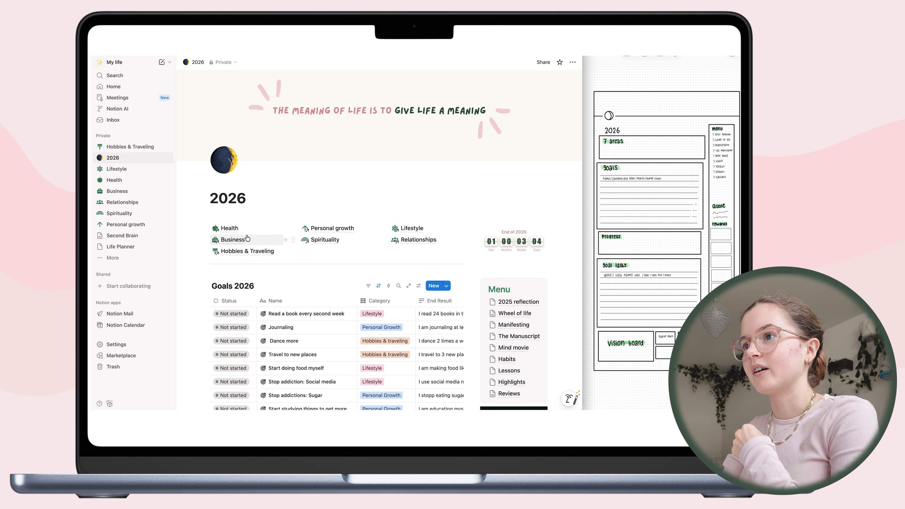
{"action": "scroll", "coordinate": [344, 251], "scroll_direction": "down", "scroll_amount": 2}
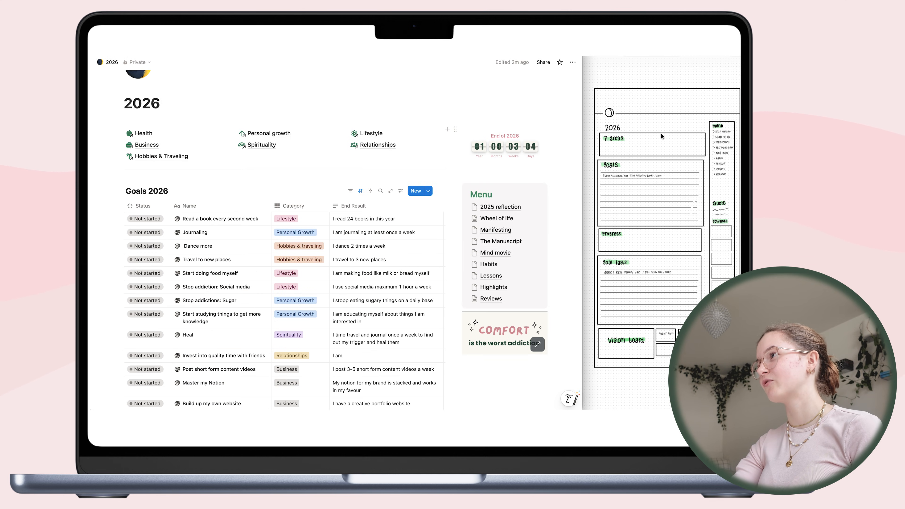
{"action": "scroll", "coordinate": [243, 209], "scroll_direction": "up", "scroll_amount": 5}
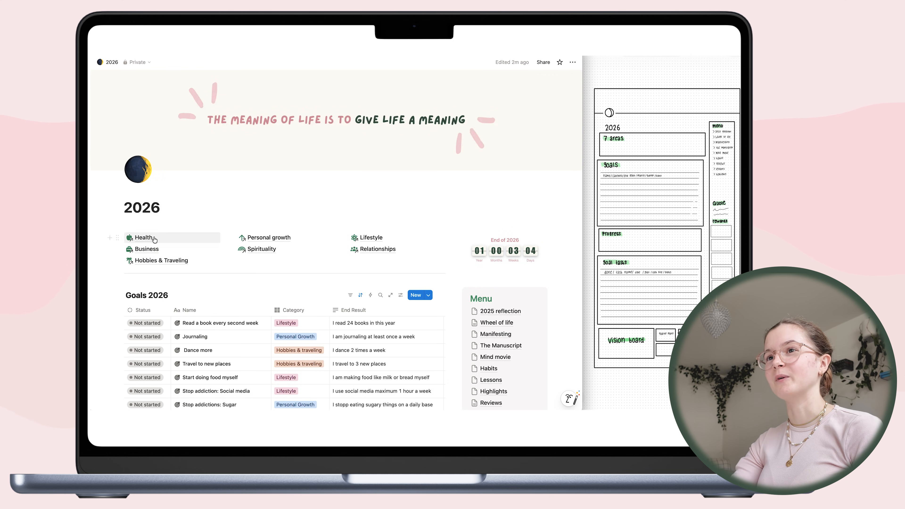
{"action": "scroll", "coordinate": [166, 173], "scroll_direction": "down", "scroll_amount": 2}
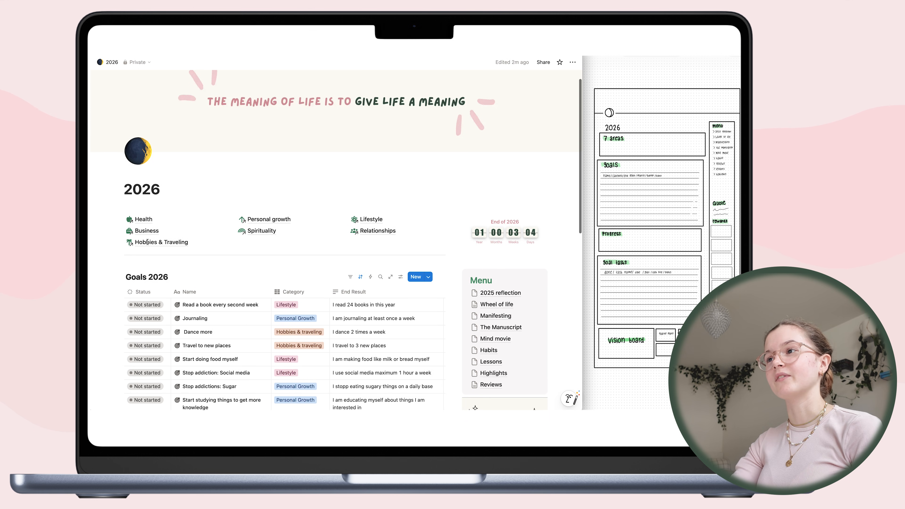
{"action": "scroll", "coordinate": [332, 239], "scroll_direction": "down", "scroll_amount": 6}
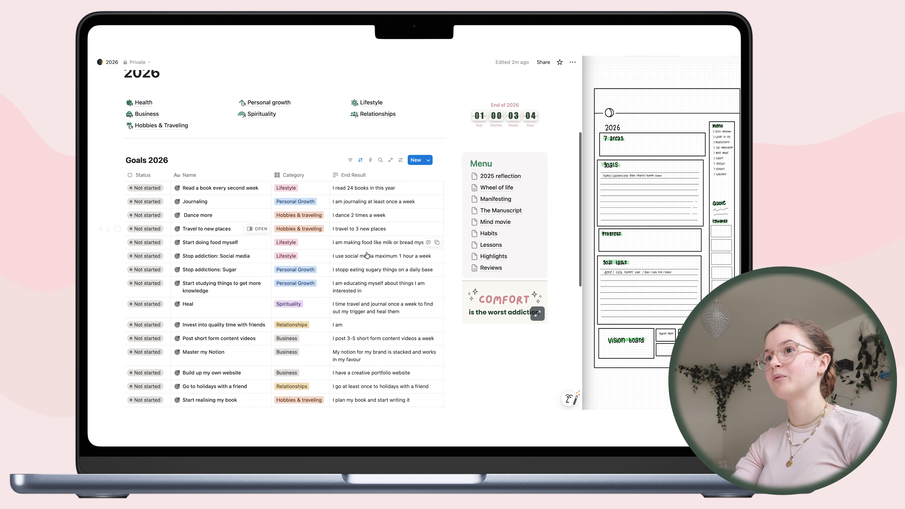
{"action": "scroll", "coordinate": [492, 152], "scroll_direction": "up", "scroll_amount": 2}
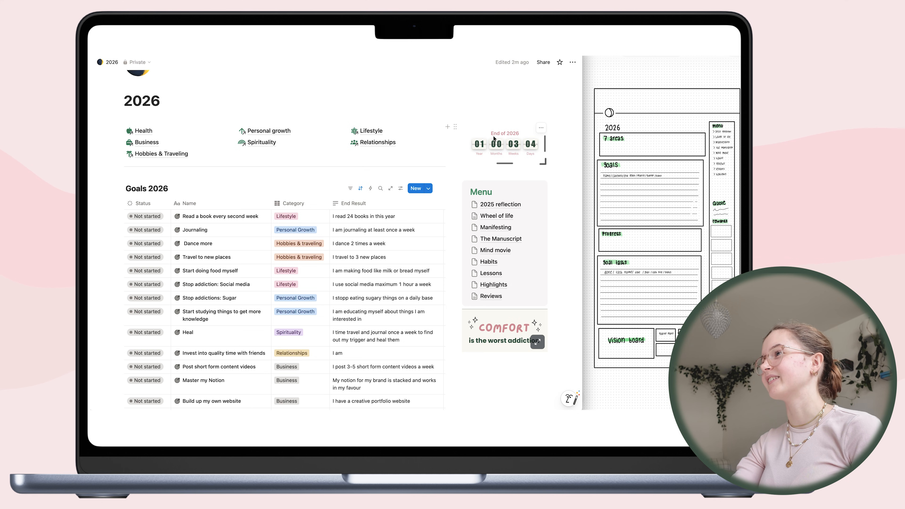
{"action": "scroll", "coordinate": [491, 231], "scroll_direction": "down", "scroll_amount": 2}
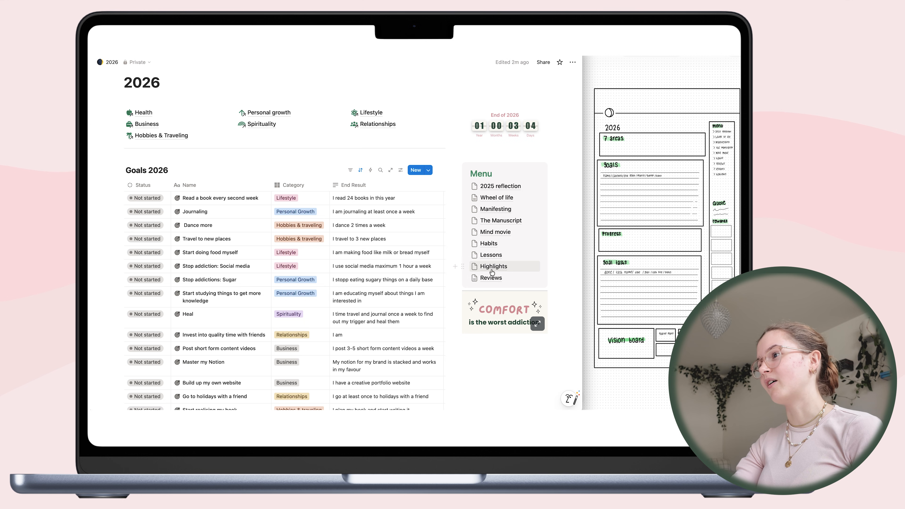
{"action": "scroll", "coordinate": [508, 256], "scroll_direction": "down", "scroll_amount": 1}
{"action": "scroll", "coordinate": [508, 255], "scroll_direction": "down", "scroll_amount": 1}
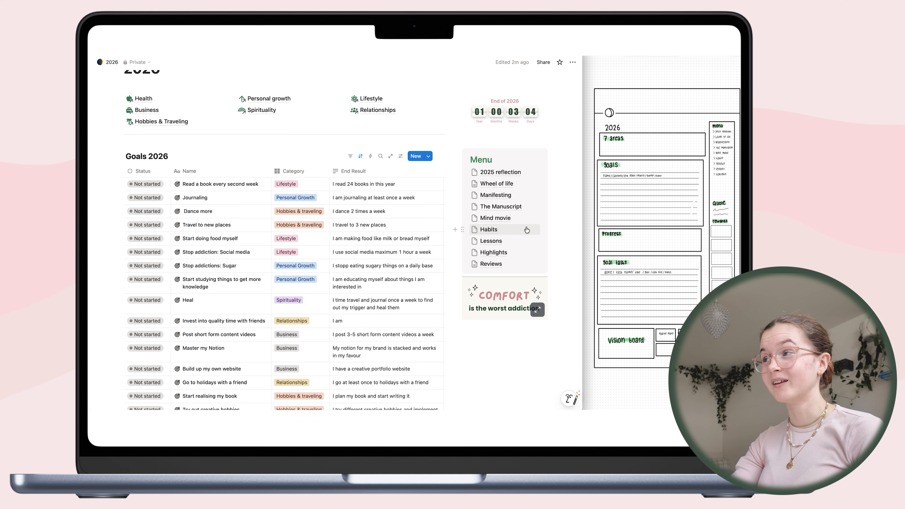
{"action": "scroll", "coordinate": [492, 296], "scroll_direction": "down", "scroll_amount": 7}
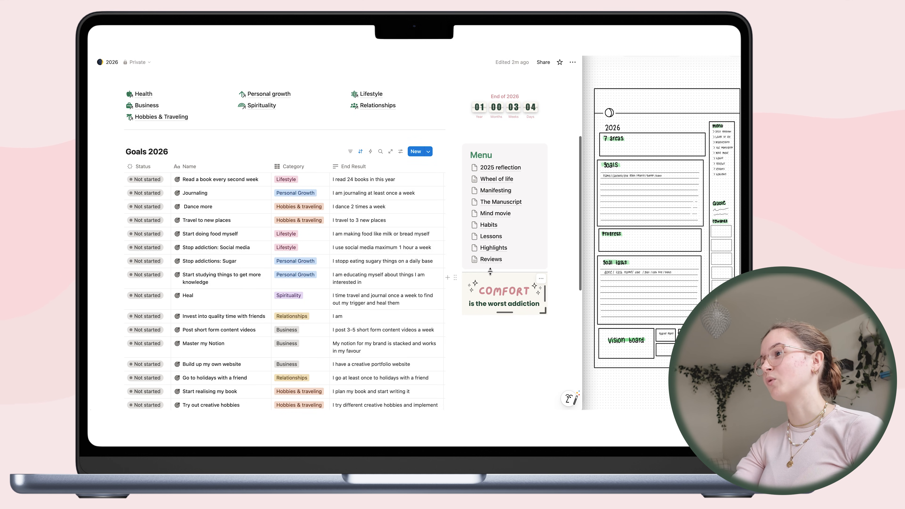
{"action": "scroll", "coordinate": [492, 297], "scroll_direction": "down", "scroll_amount": 10}
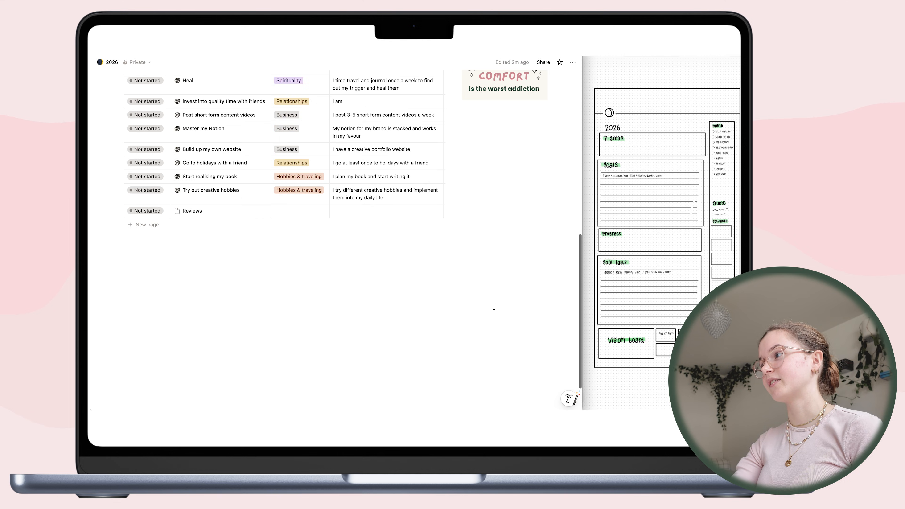
{"action": "scroll", "coordinate": [264, 290], "scroll_direction": "down", "scroll_amount": 2}
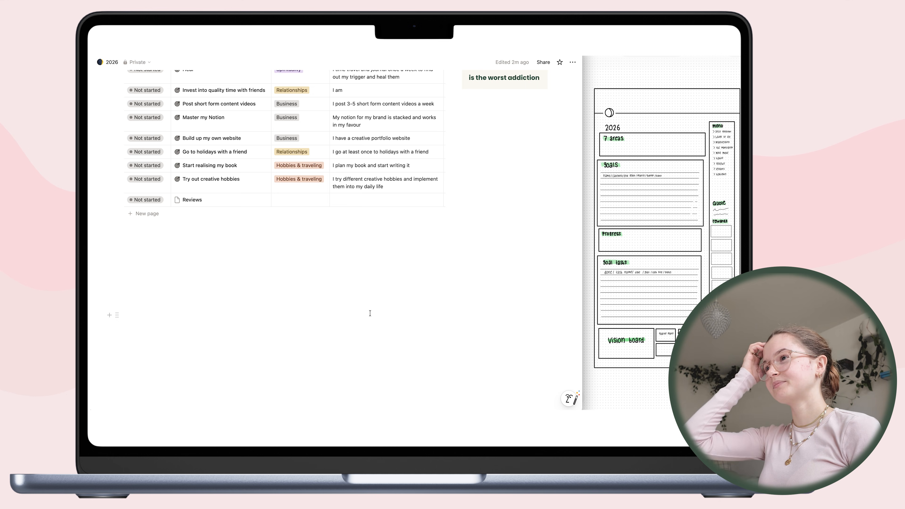
Recheck the 2026 page layout from the cover image to the last row of the Goals 2026 table.
{"action": "scroll", "coordinate": [370, 313], "scroll_direction": "up", "scroll_amount": 15}
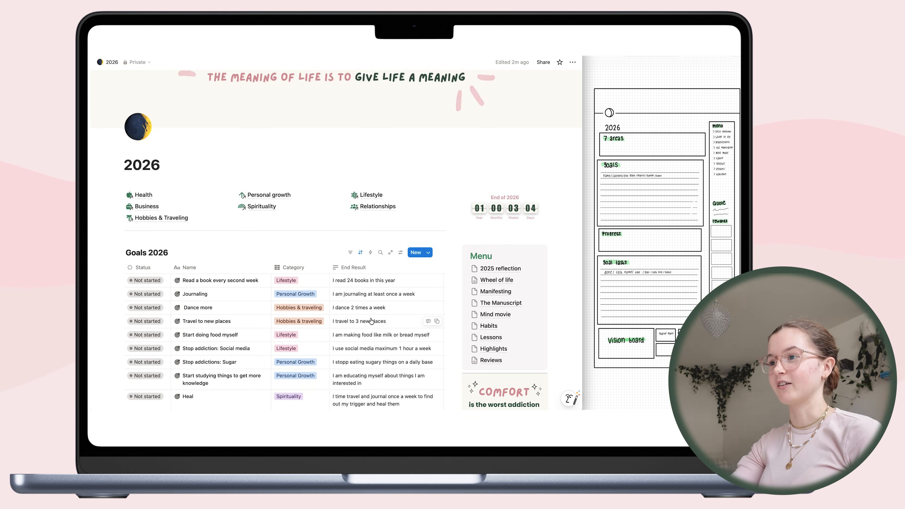
{"action": "scroll", "coordinate": [372, 319], "scroll_direction": "up", "scroll_amount": 2}
{"action": "scroll", "coordinate": [395, 317], "scroll_direction": "down", "scroll_amount": 3}
{"action": "scroll", "coordinate": [398, 317], "scroll_direction": "down", "scroll_amount": 3}
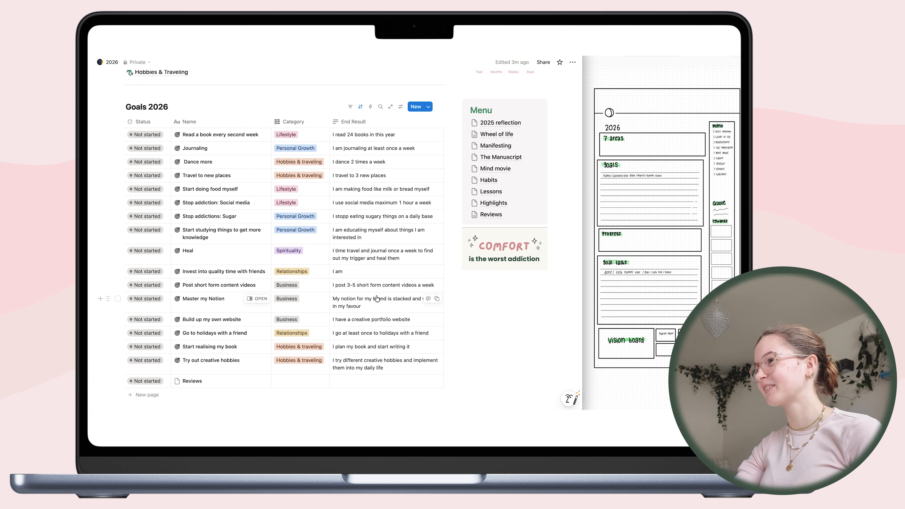
{"action": "scroll", "coordinate": [368, 294], "scroll_direction": "down", "scroll_amount": 2}
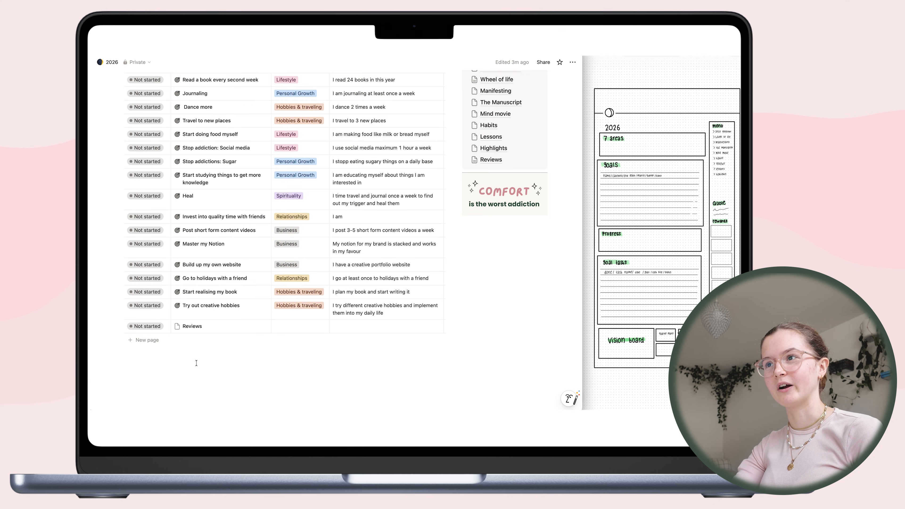
{"action": "scroll", "coordinate": [306, 318], "scroll_direction": "up", "scroll_amount": 3}
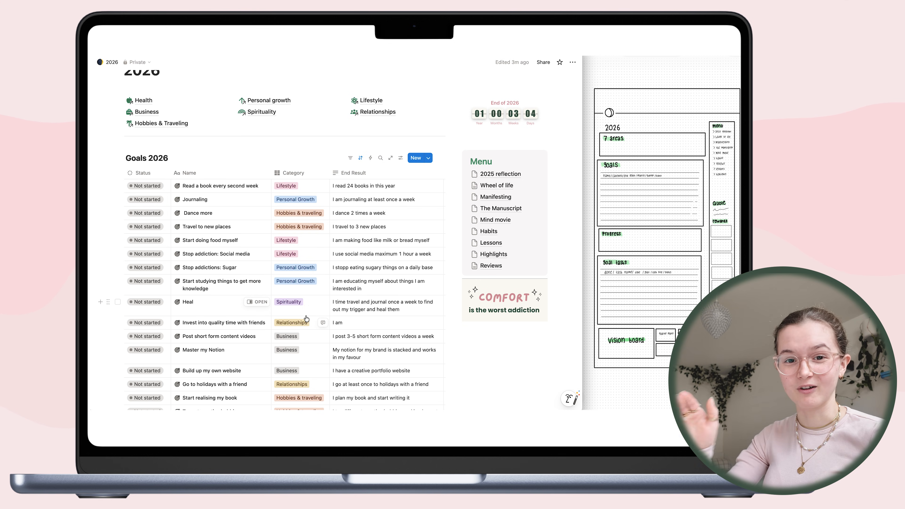
{"action": "scroll", "coordinate": [373, 306], "scroll_direction": "up", "scroll_amount": 4}
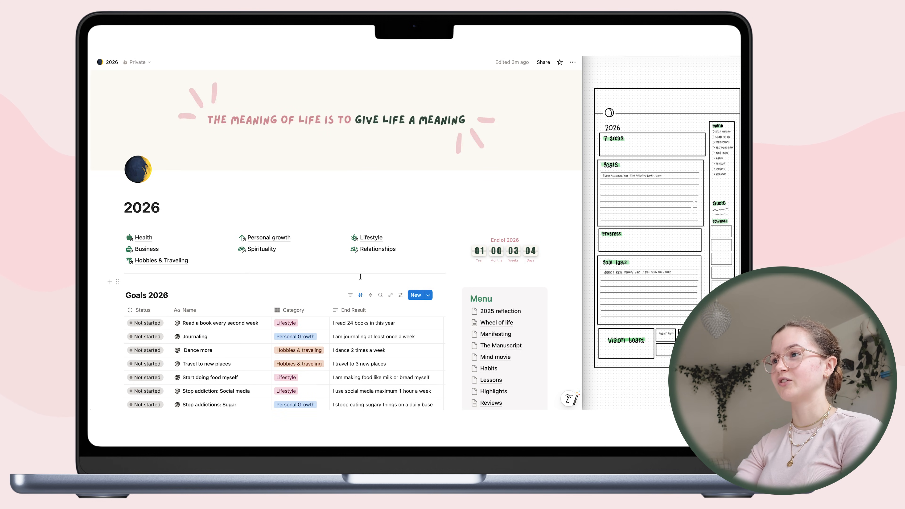
{"action": "scroll", "coordinate": [357, 277], "scroll_direction": "down", "scroll_amount": 5}
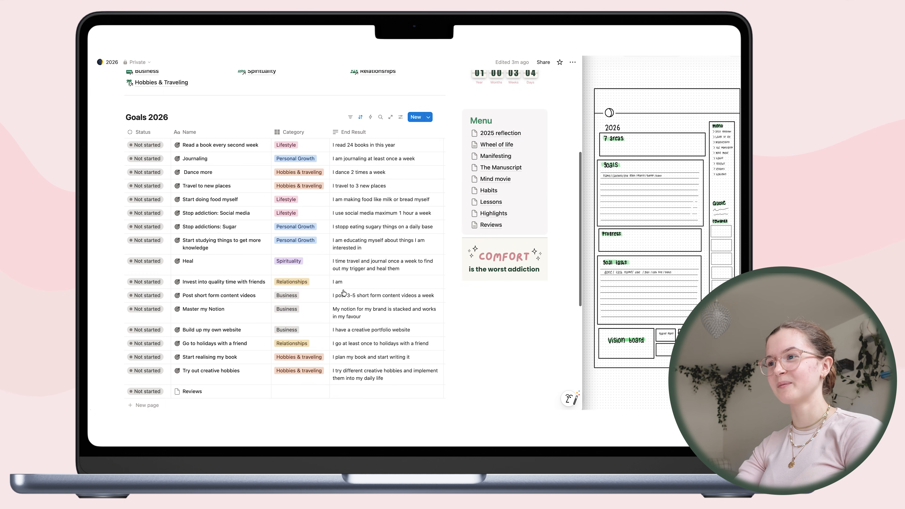